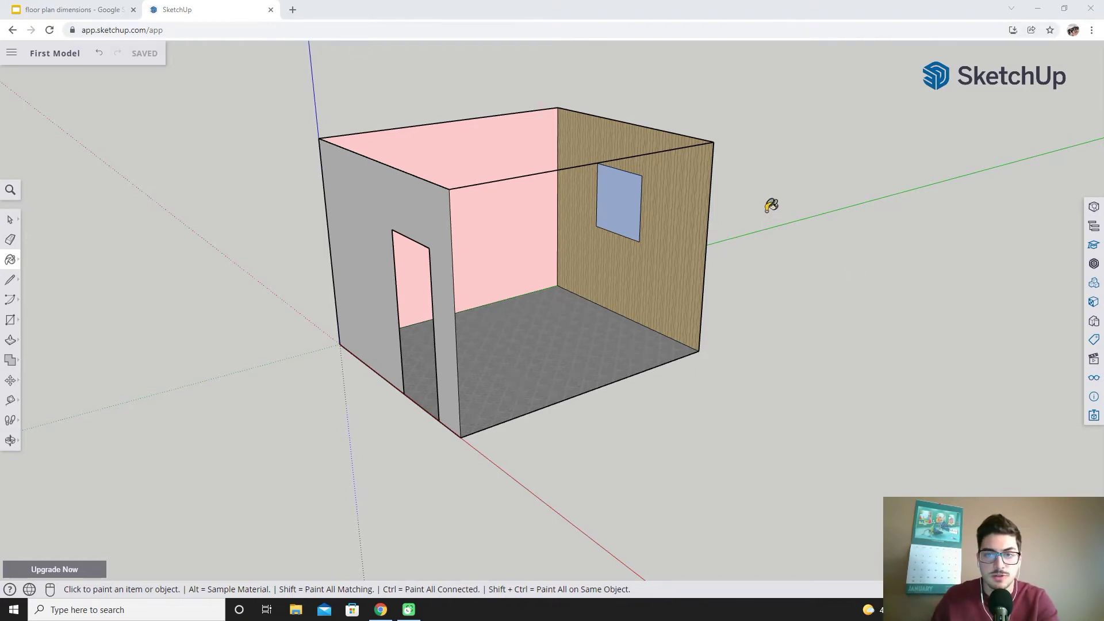
- Orbit the finished bedroom model, then view the 12' by 10' floor plan sketch in Slides
{"action": "mouse_move", "coordinate": [771, 205]}
{"action": "middle_mouse_down"}
{"action": "mouse_move", "coordinate": [562, 279]}
{"action": "mouse_move", "coordinate": [370, 286]}
{"action": "mouse_move", "coordinate": [216, 105]}
{"action": "middle_mouse_up"}
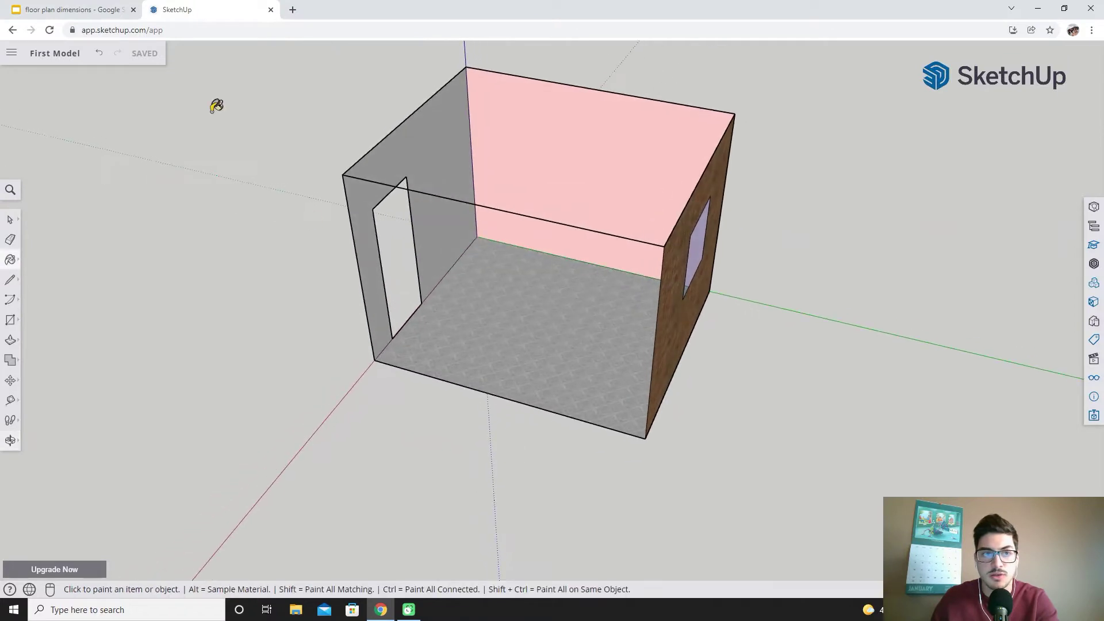
{"action": "left_click", "coordinate": [58, 9]}
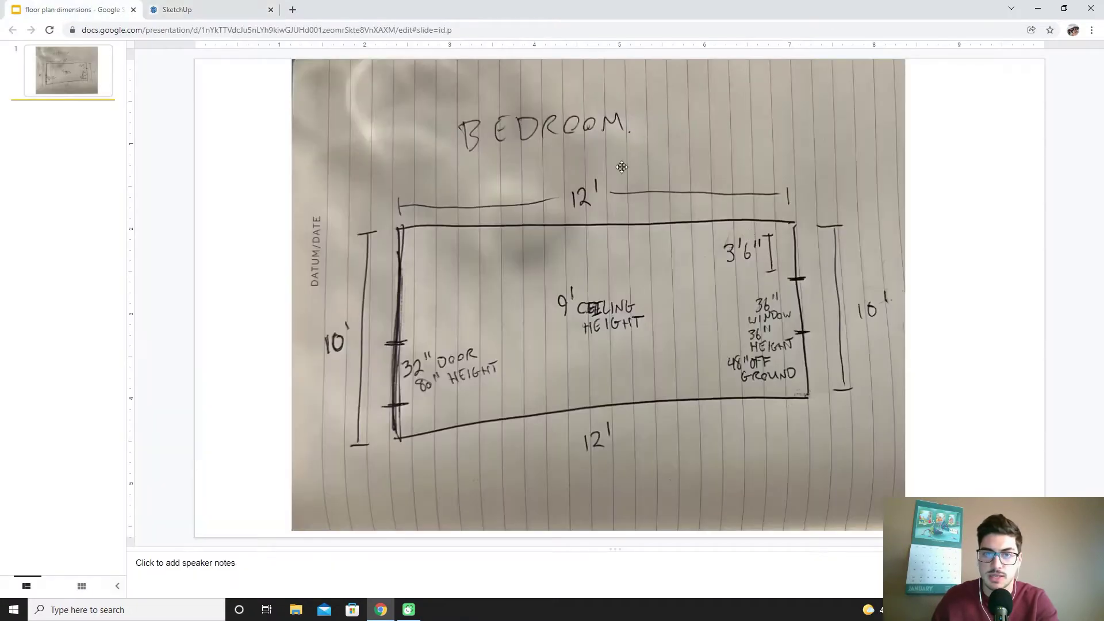
- Switch back to SketchUp and orbit around the empty First Model workspace
{"action": "left_click", "coordinate": [190, 9]}
{"action": "mouse_move", "coordinate": [818, 267]}
{"action": "middle_mouse_down"}
{"action": "mouse_move", "coordinate": [841, 313]}
{"action": "mouse_move", "coordinate": [809, 276]}
{"action": "middle_mouse_up"}
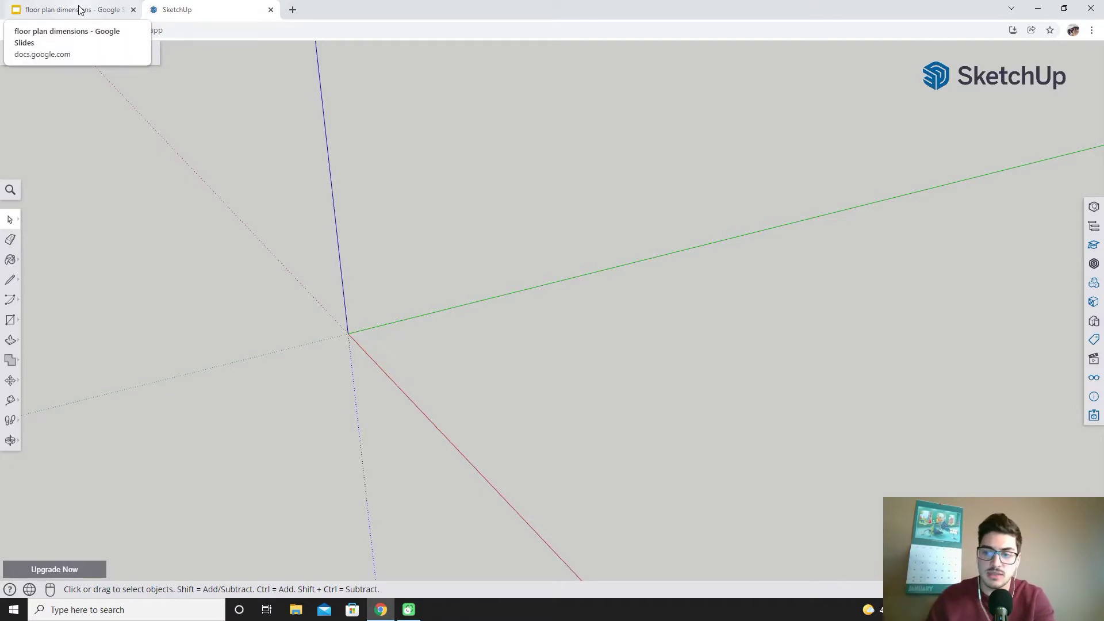
{"action": "middle_click_drag", "start_coordinate": [384, 231], "coordinate": [368, 267]}
{"action": "middle_click_drag", "start_coordinate": [239, 215], "coordinate": [362, 313]}
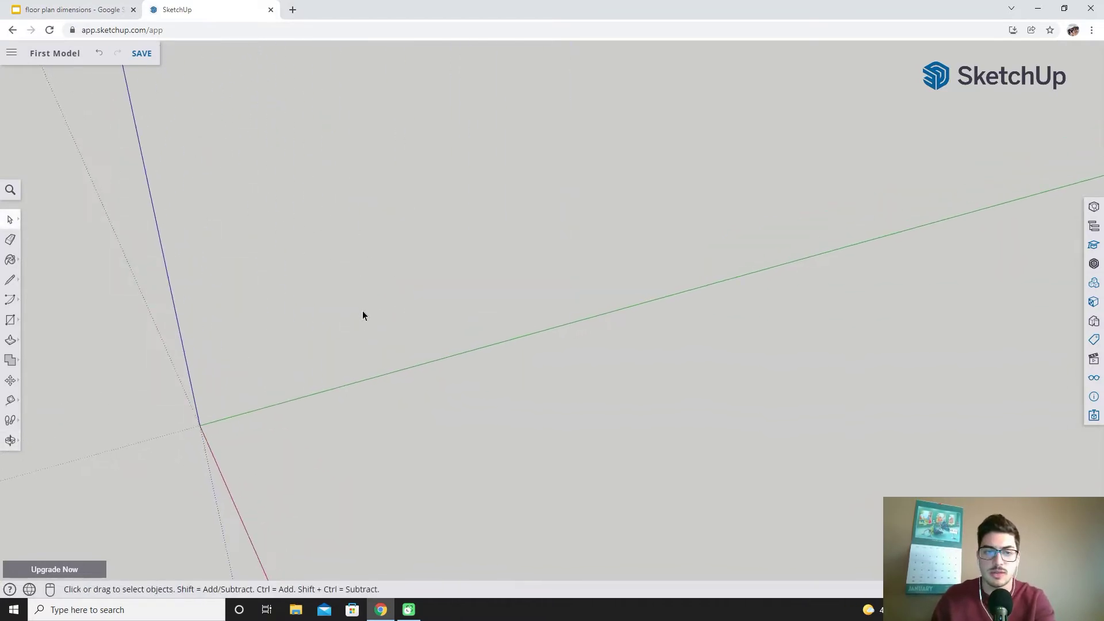
{"action": "left_click", "coordinate": [92, 10]}
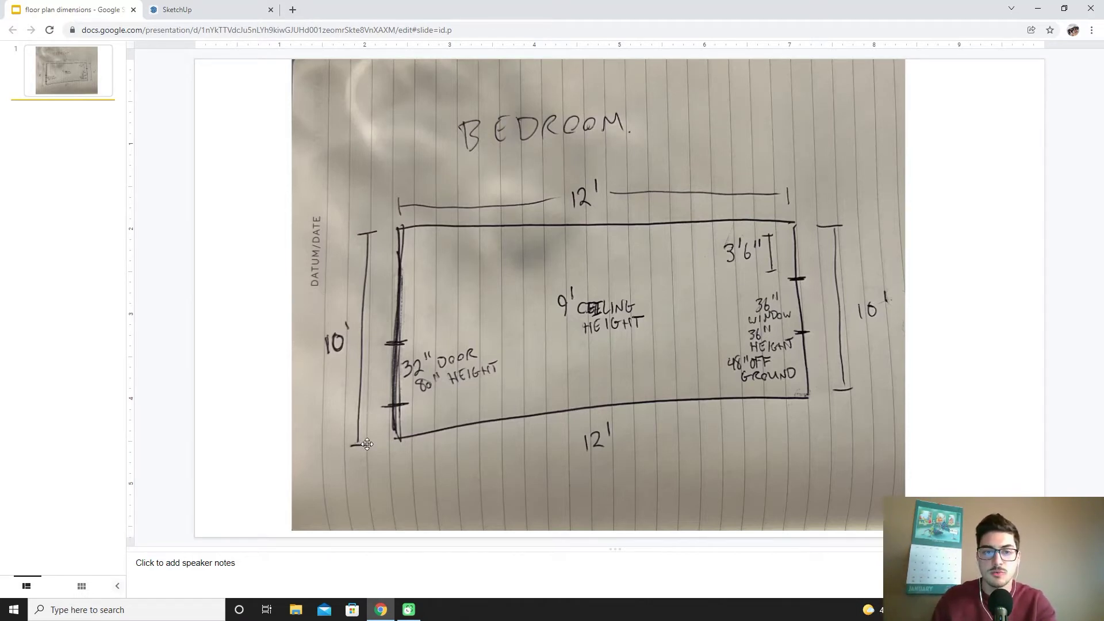
{"action": "left_click", "coordinate": [221, 9]}
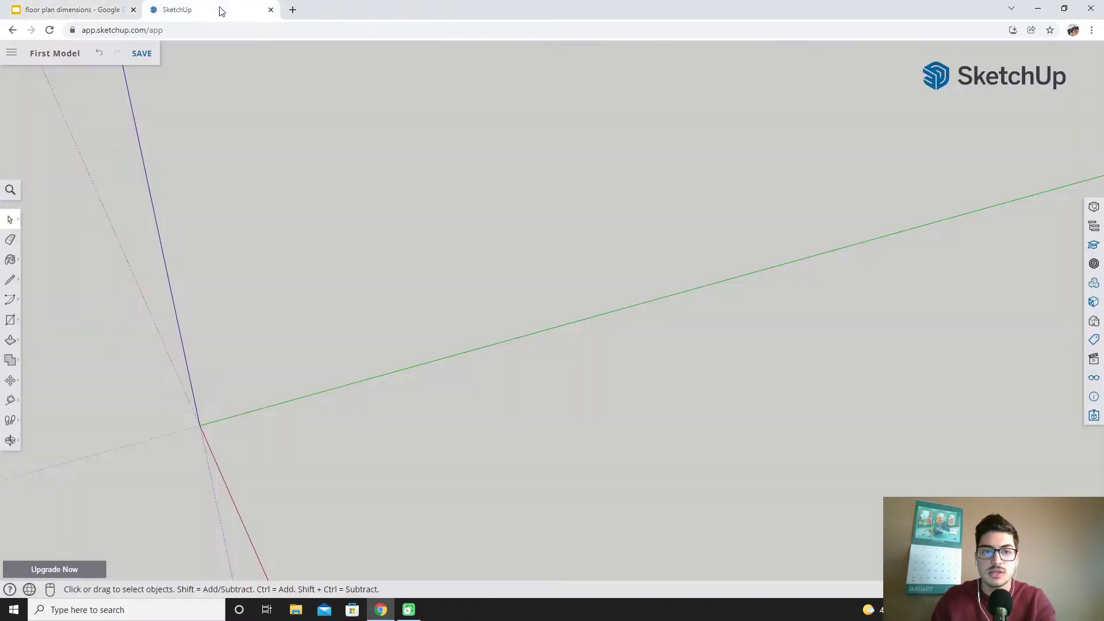
- Draw a floor rectangle from the origin by entering its length and width
{"action": "left_click", "coordinate": [10, 320]}
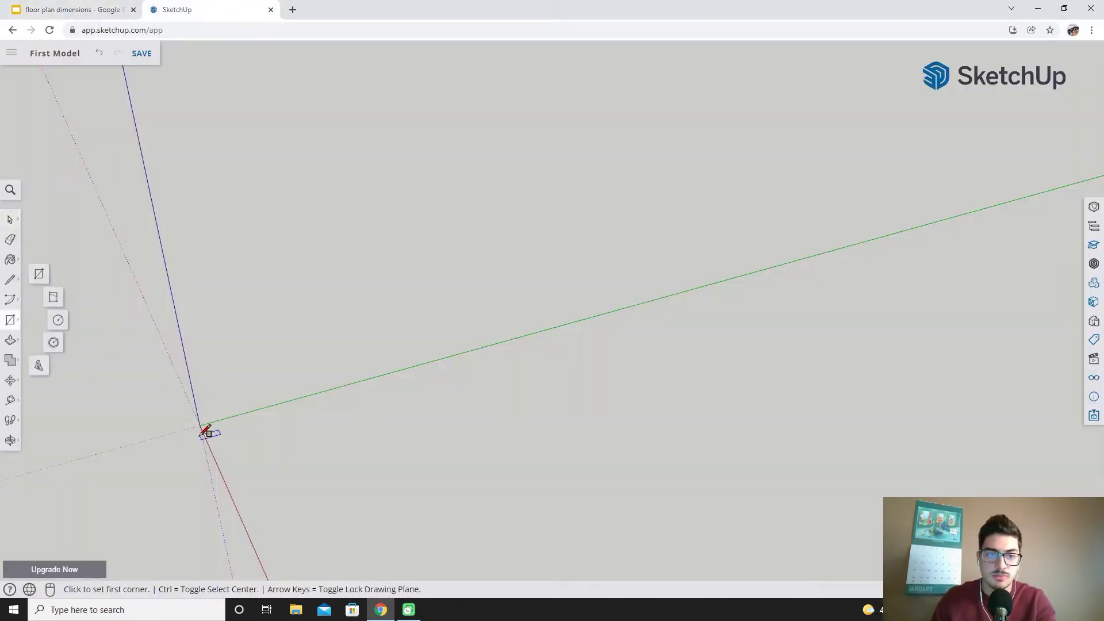
{"action": "middle_click_drag", "start_coordinate": [256, 453], "coordinate": [318, 444]}
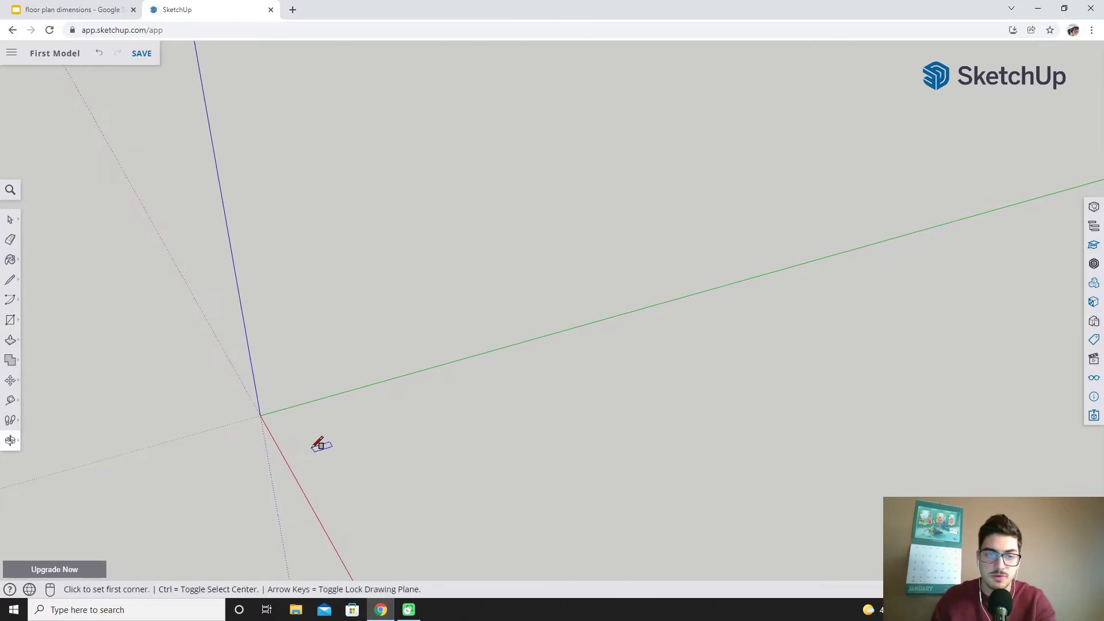
{"action": "left_click", "coordinate": [261, 416]}
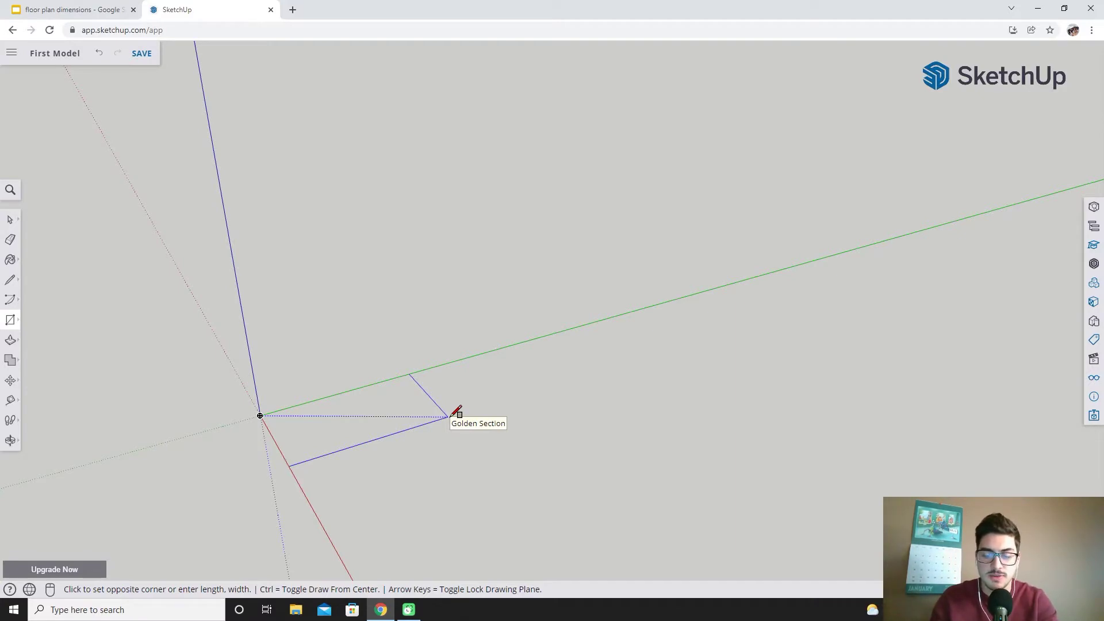
{"action": "key", "text": "Return"}
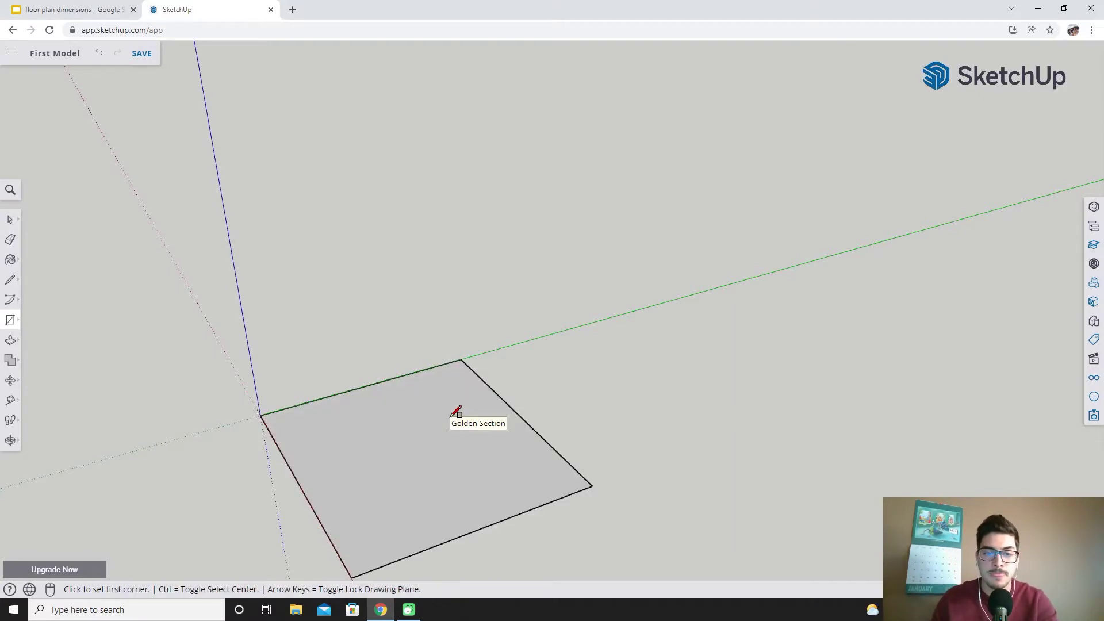
{"action": "scroll", "coordinate": [506, 454], "scroll_direction": "down", "scroll_amount": 3}
{"action": "middle_click_drag", "start_coordinate": [509, 495], "coordinate": [413, 430]}
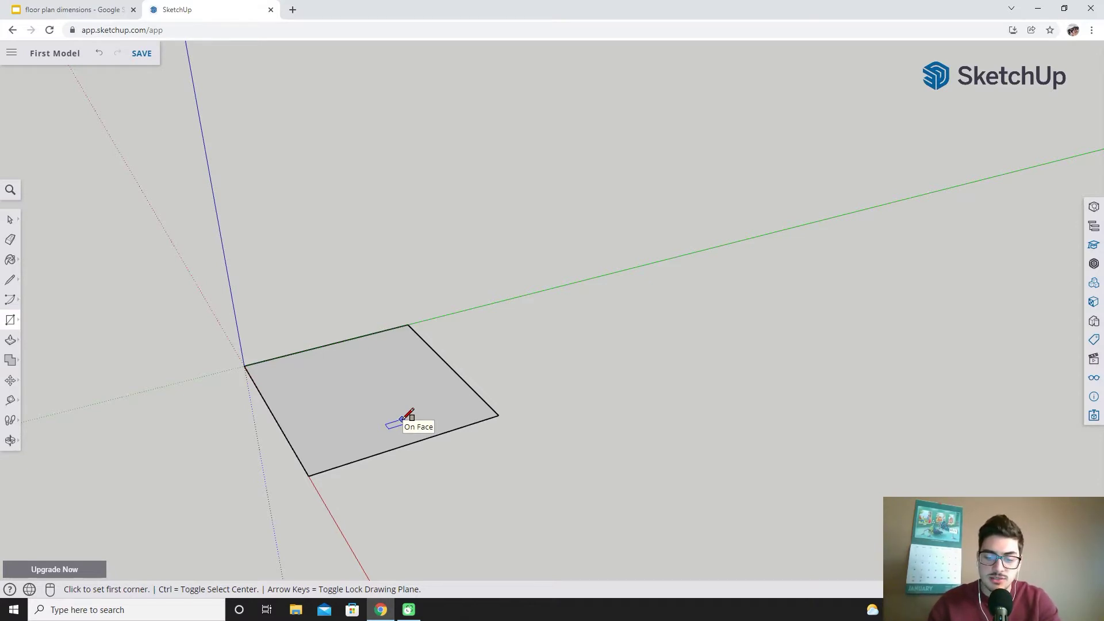
- Resize the floor rectangle to corrected dimensions and compare it against the floor plan sketch
{"action": "key", "text": "Return"}
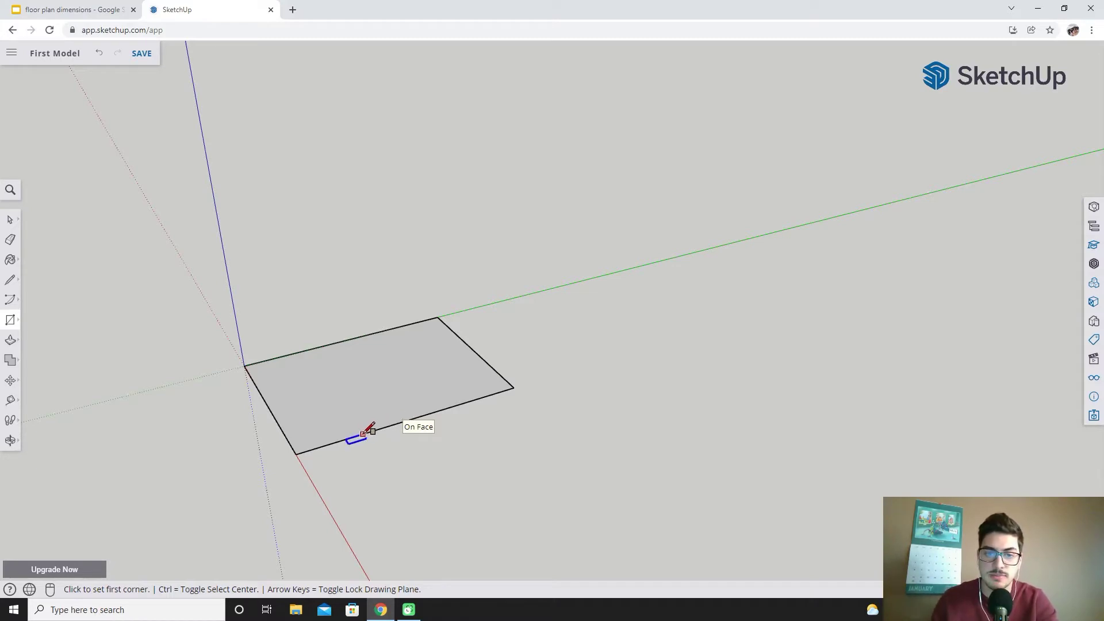
{"action": "middle_click_drag", "start_coordinate": [368, 431], "coordinate": [439, 456]}
{"action": "left_click", "coordinate": [99, 9]}
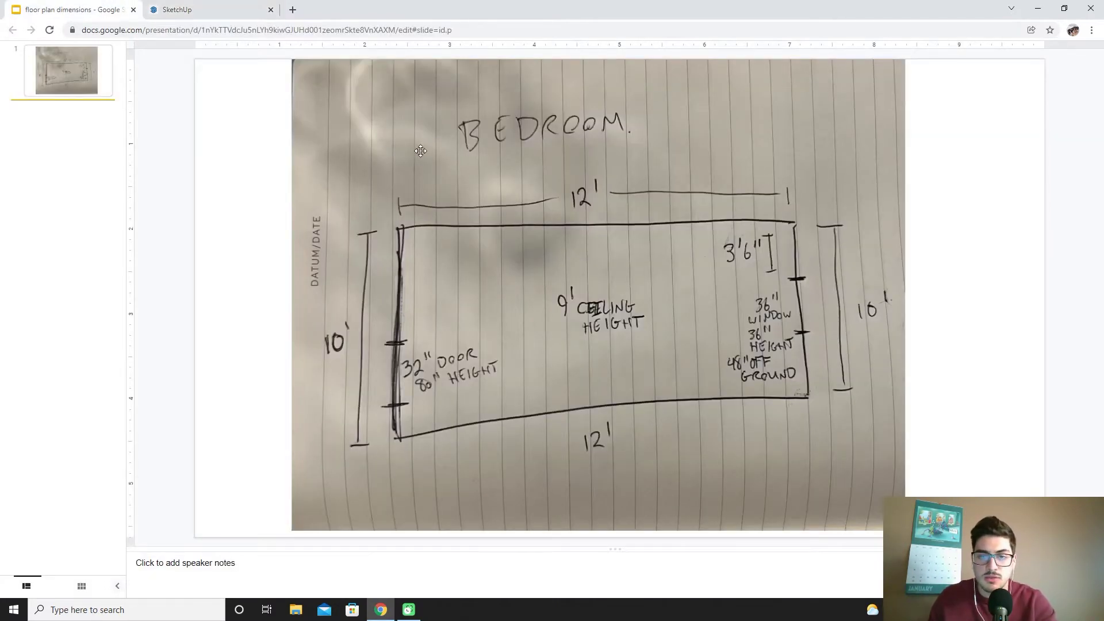
{"action": "left_click", "coordinate": [225, 12]}
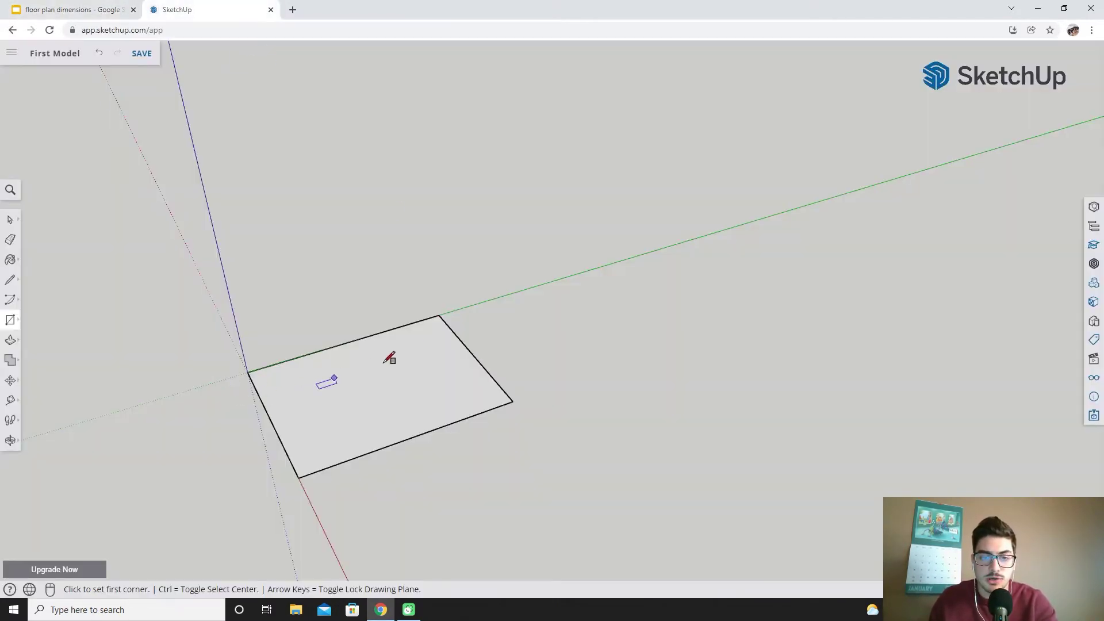
{"action": "middle_click_drag", "start_coordinate": [506, 354], "coordinate": [552, 383]}
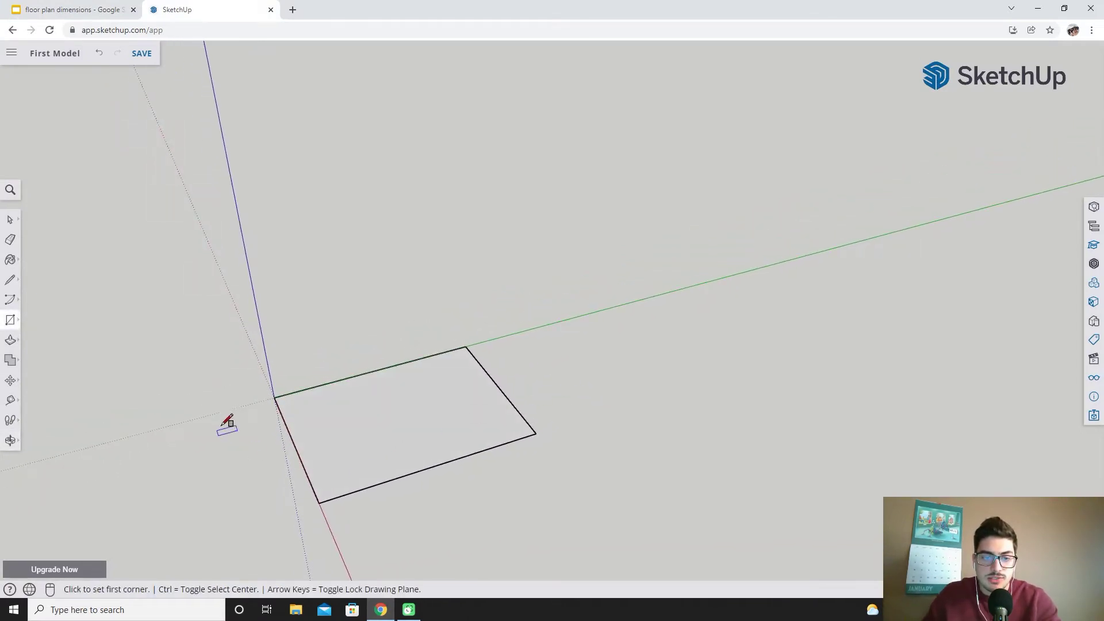
{"action": "left_click", "coordinate": [10, 342]}
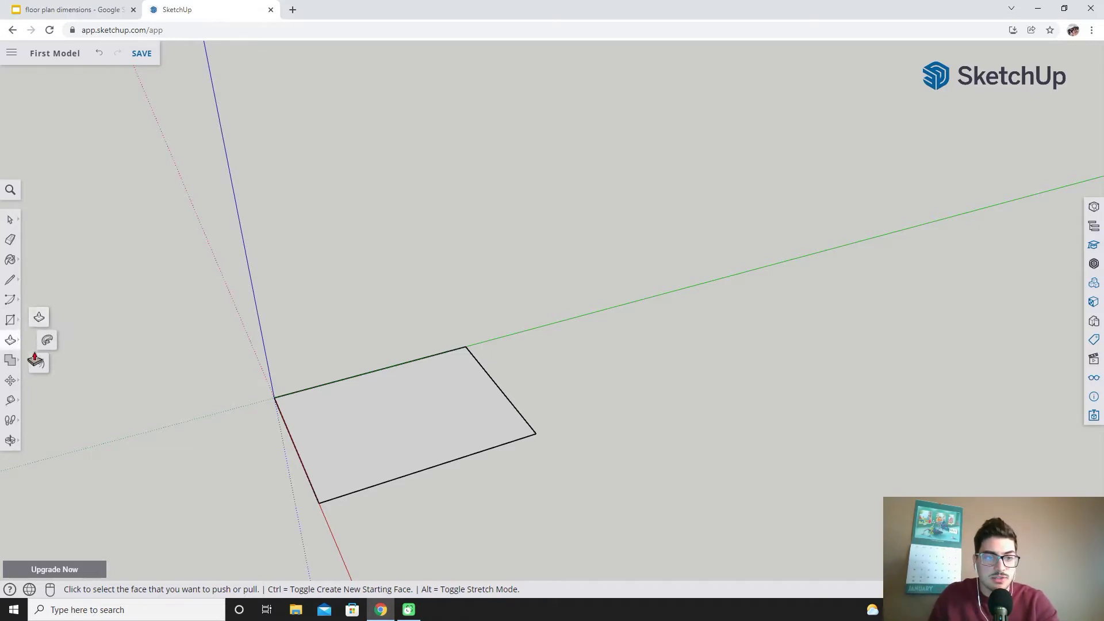
- Push/Pull the floor face upward to the entered wall height
{"action": "left_click", "coordinate": [39, 316]}
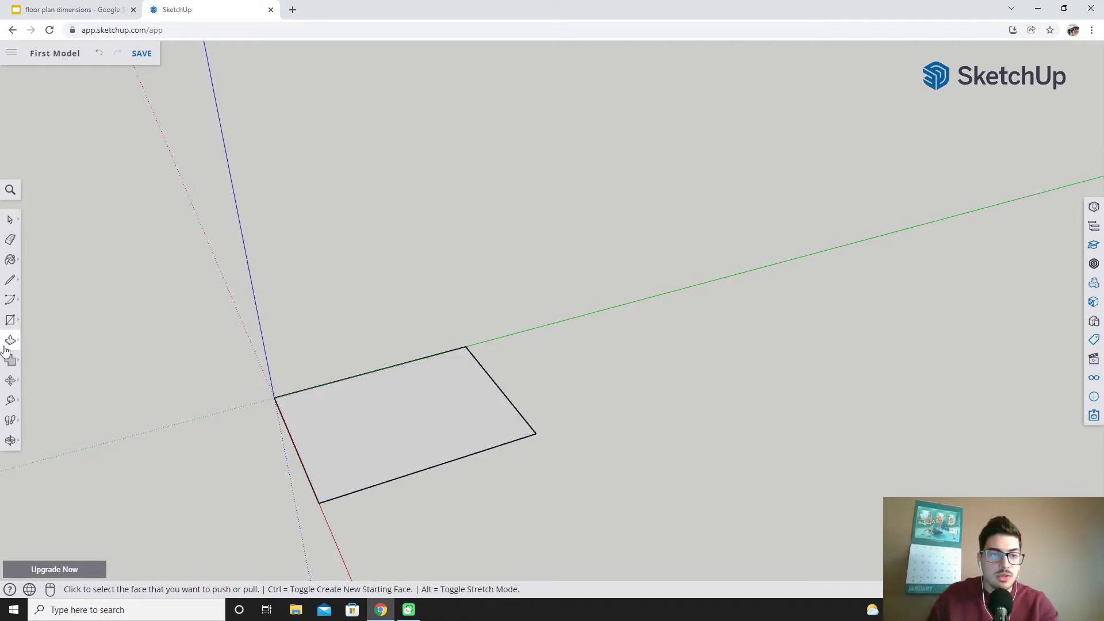
{"action": "mouse_move", "coordinate": [8, 344]}
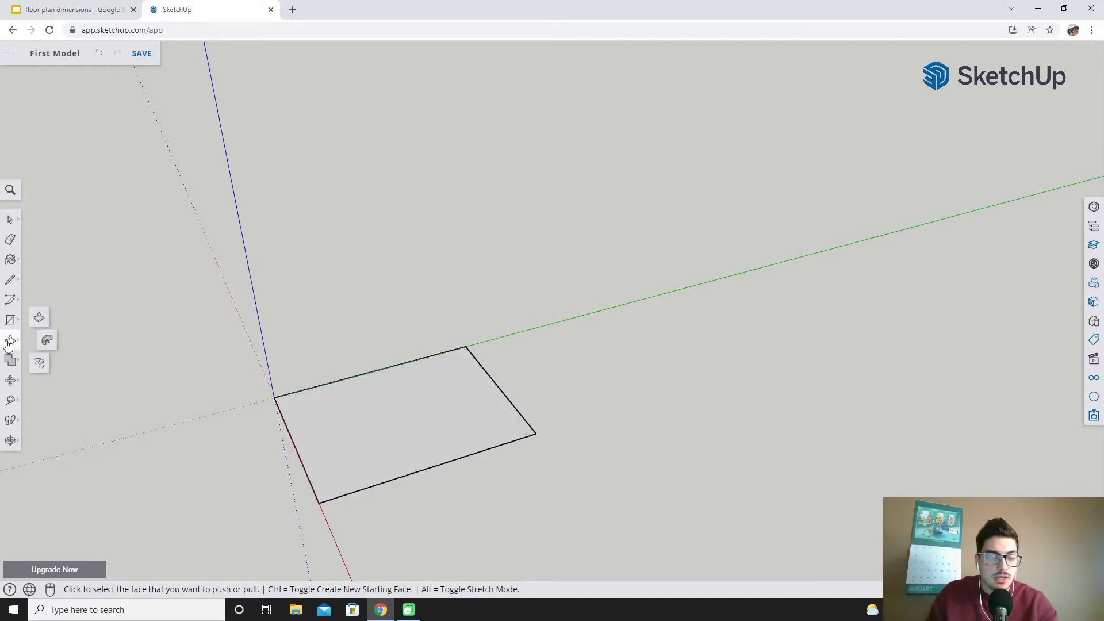
{"action": "left_click", "coordinate": [39, 319]}
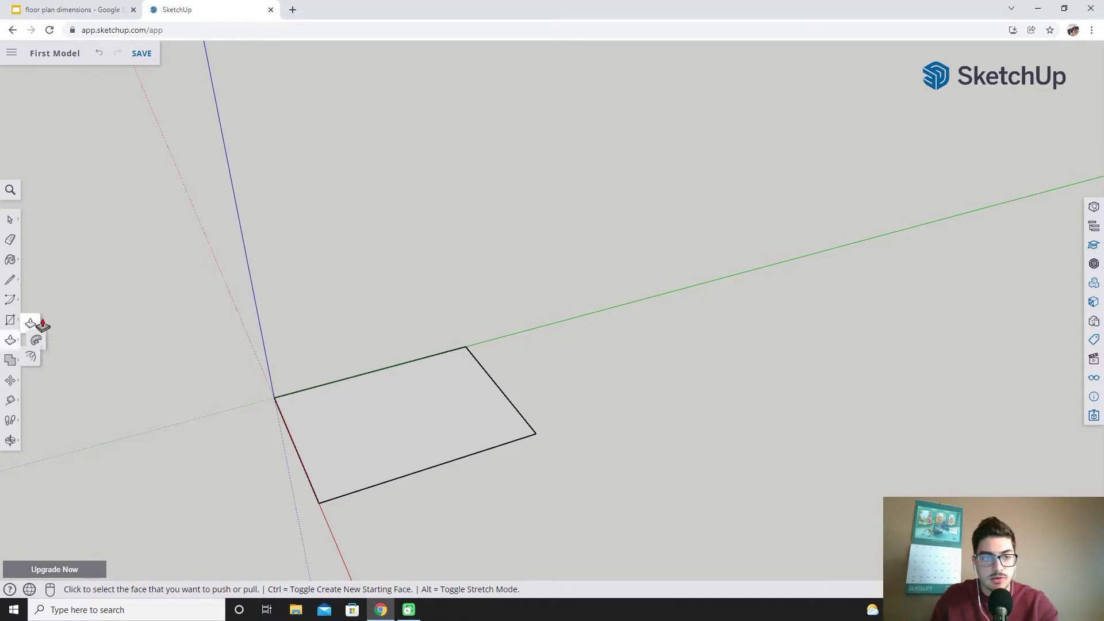
{"action": "left_click", "coordinate": [416, 421]}
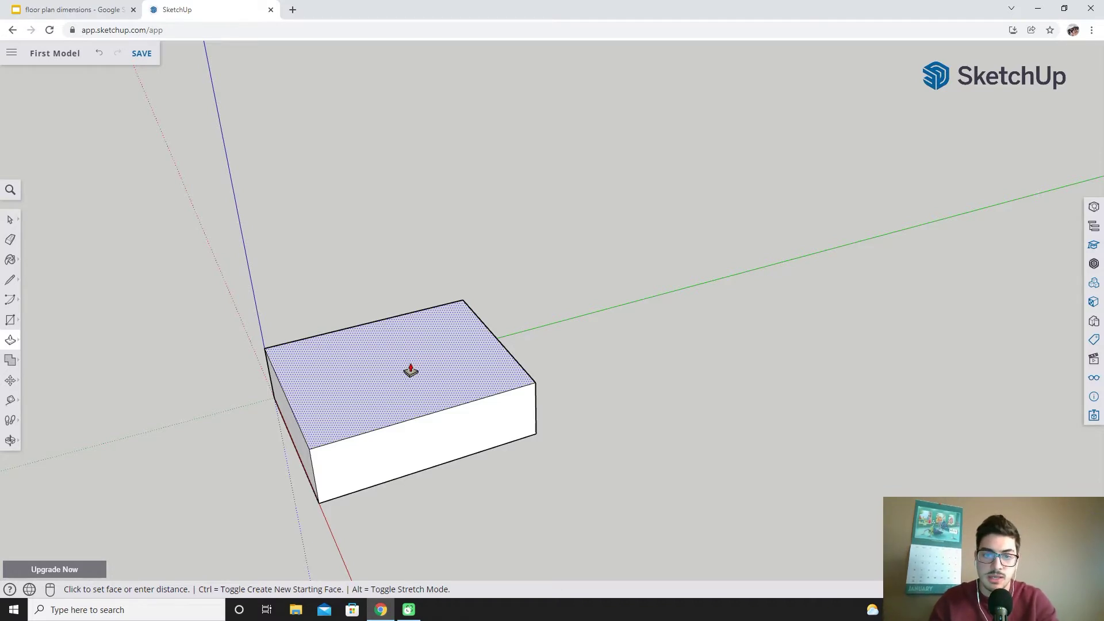
{"action": "key", "text": "Return"}
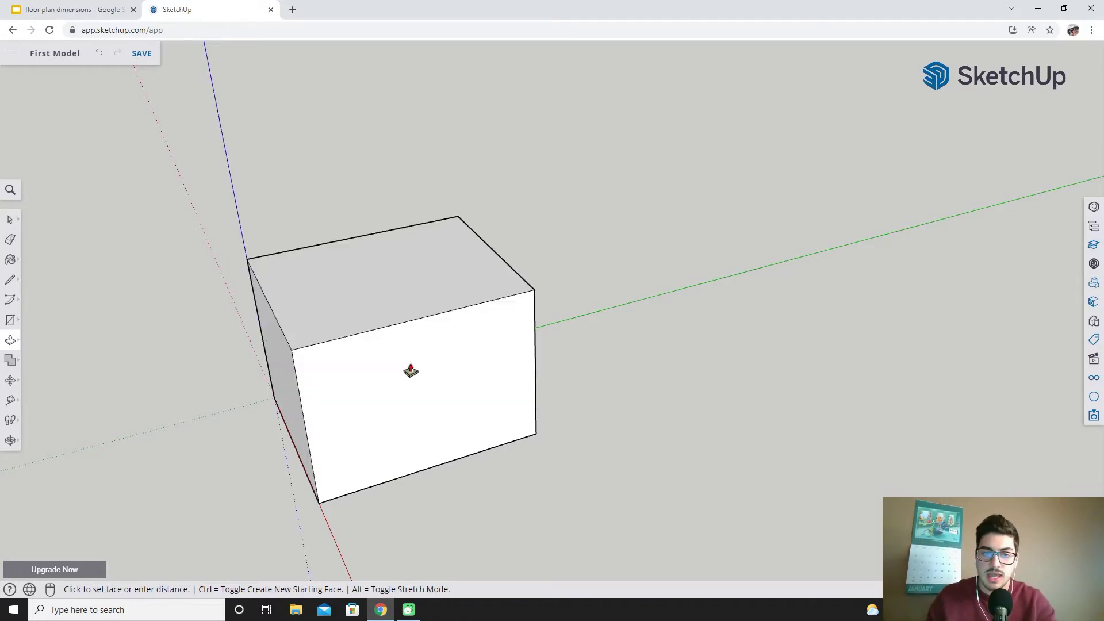
- Measure the box's left edge and height with Tape Measure, confirming a 10' floor edge
{"action": "left_click", "coordinate": [10, 219]}
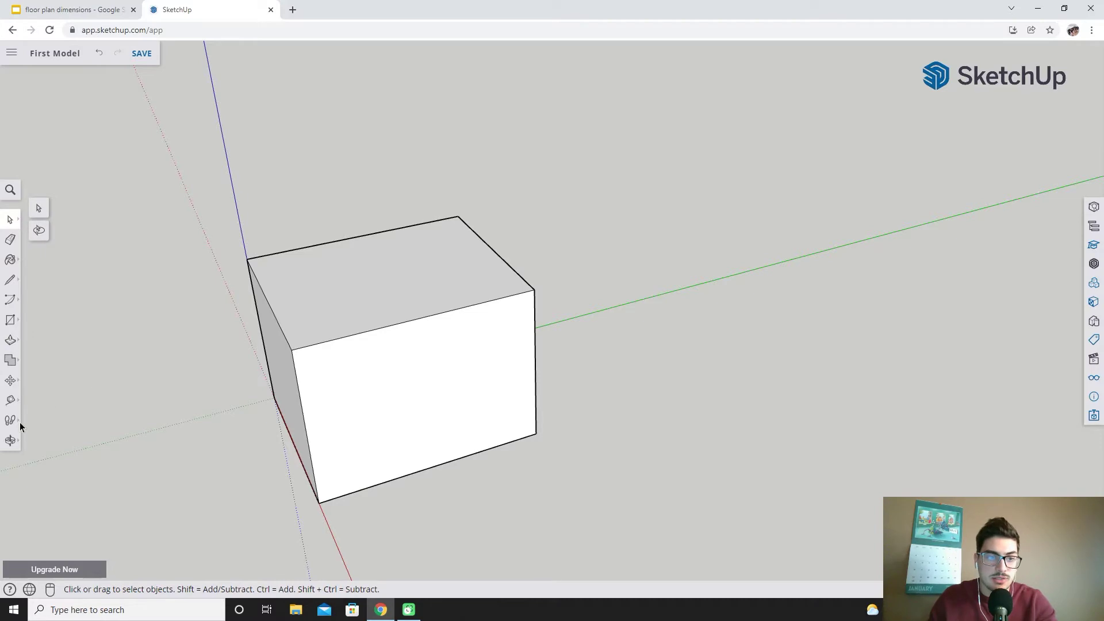
{"action": "left_click", "coordinate": [8, 402]}
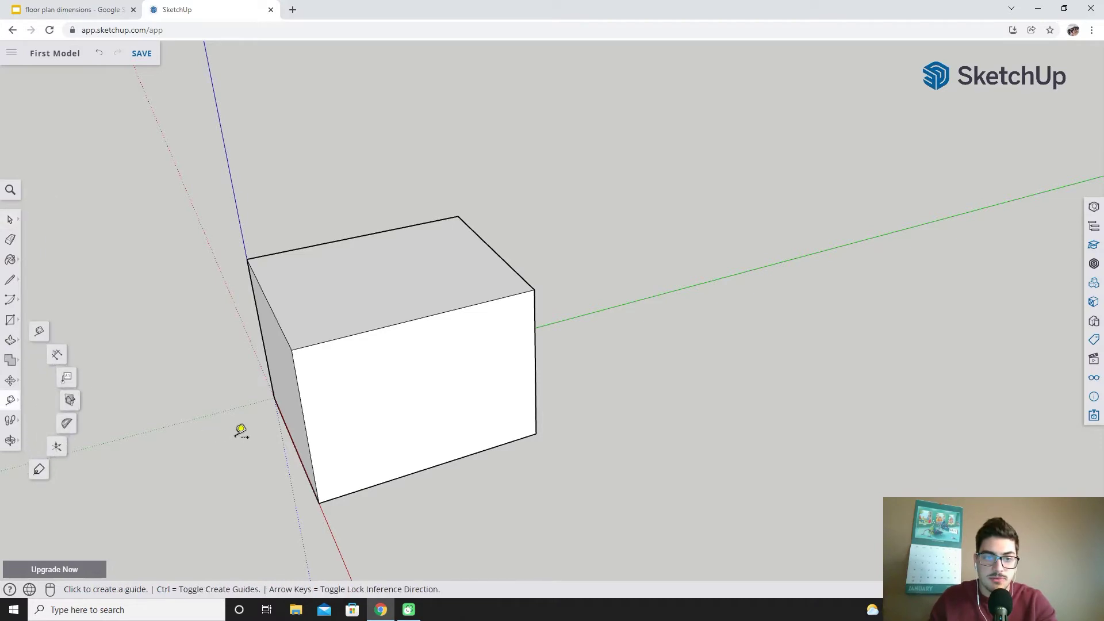
{"action": "left_click", "coordinate": [304, 423]}
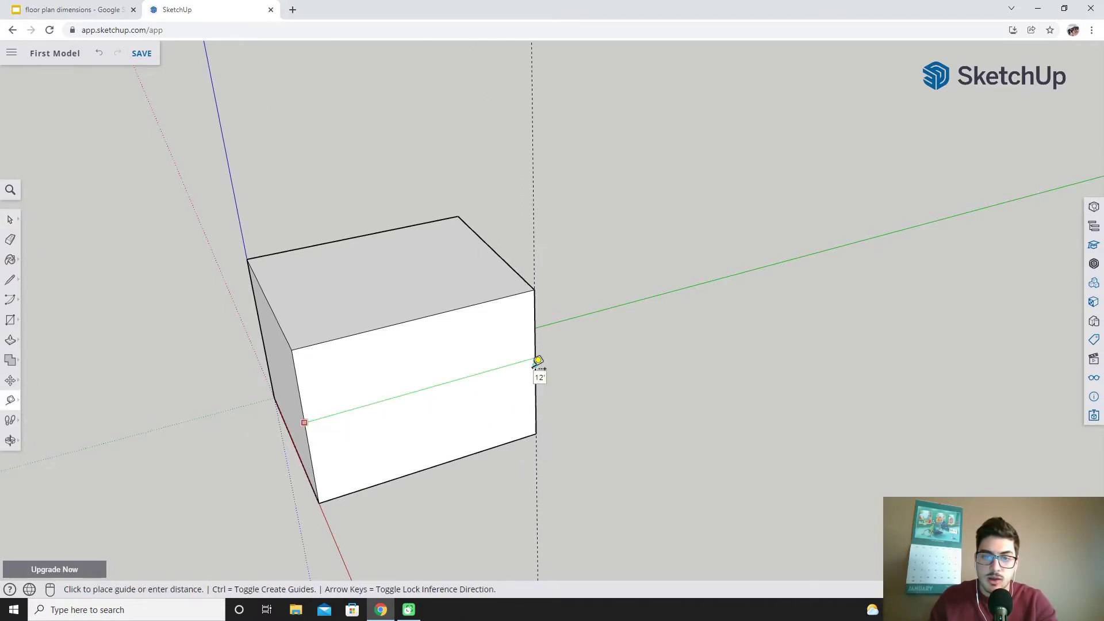
{"action": "key", "text": "Escape"}
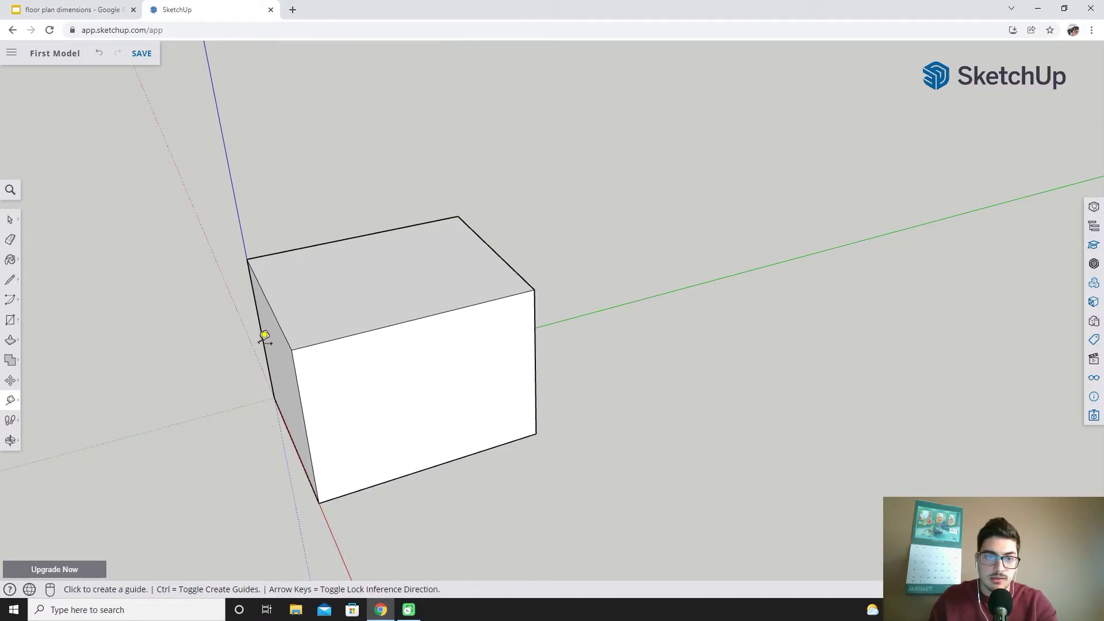
{"action": "left_click", "coordinate": [267, 334]}
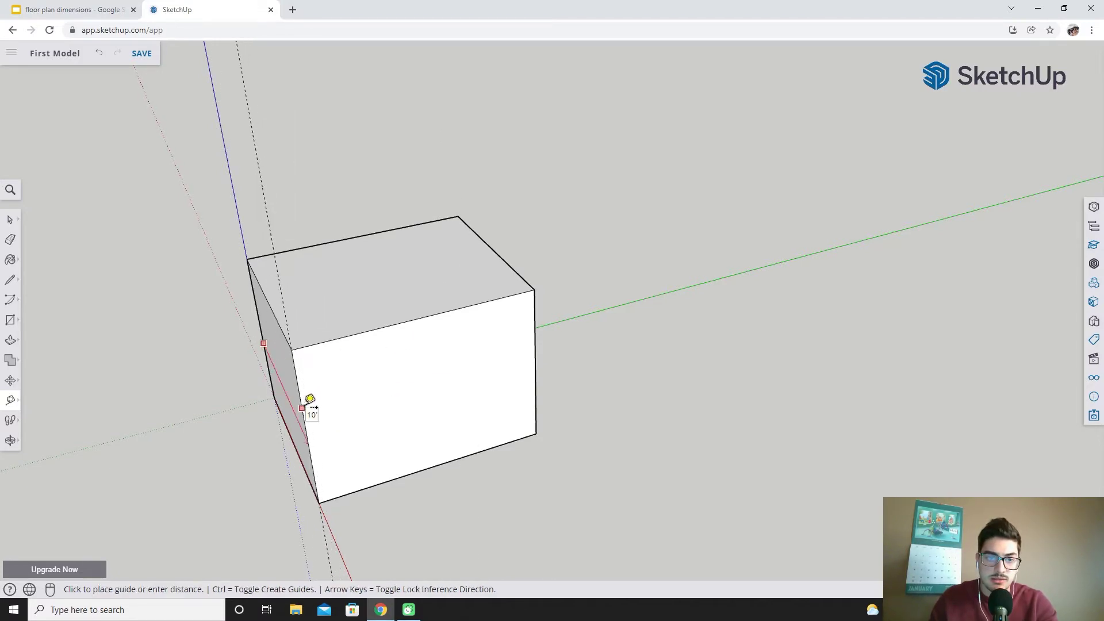
{"action": "key", "text": "Escape"}
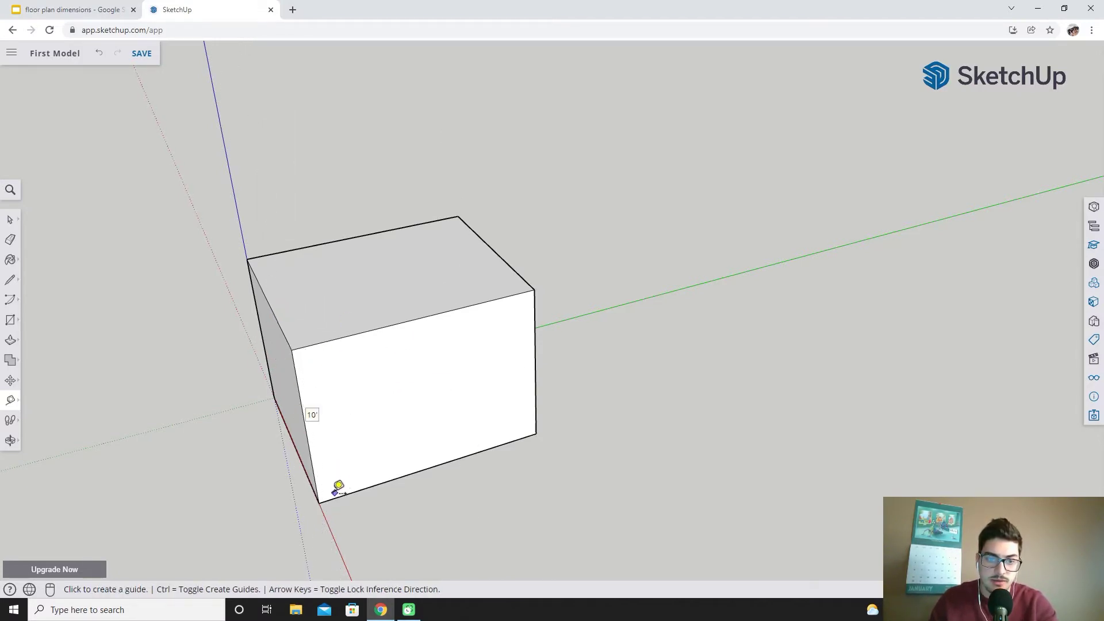
{"action": "left_click", "coordinate": [319, 502]}
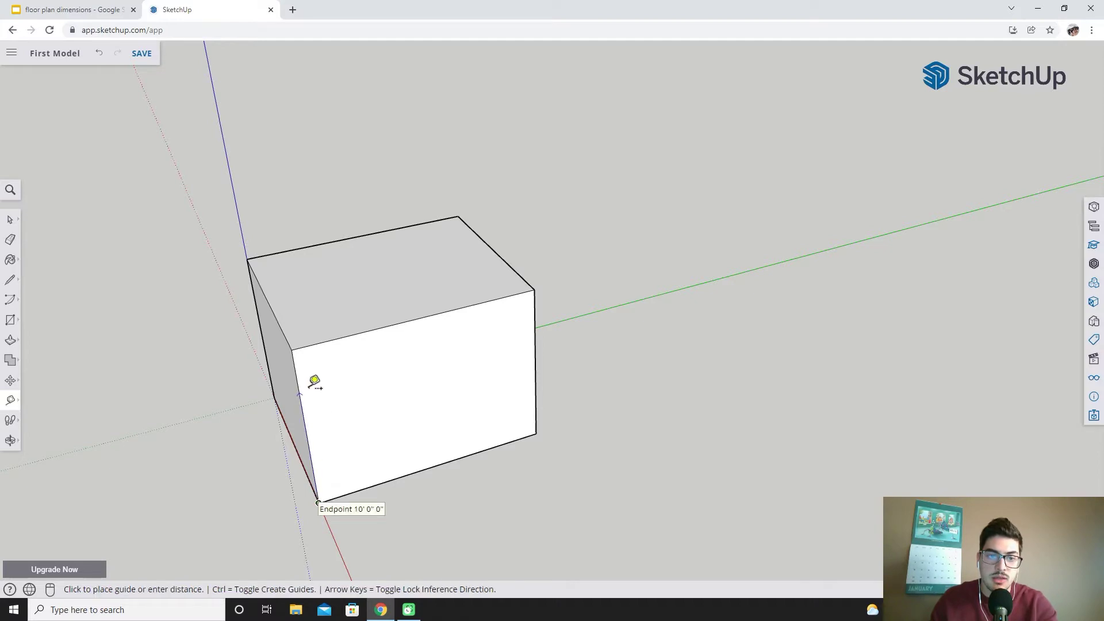
- Recheck the floor plan sketch, then return to the box model with Select active
{"action": "left_click", "coordinate": [303, 345]}
{"action": "left_click", "coordinate": [64, 9]}
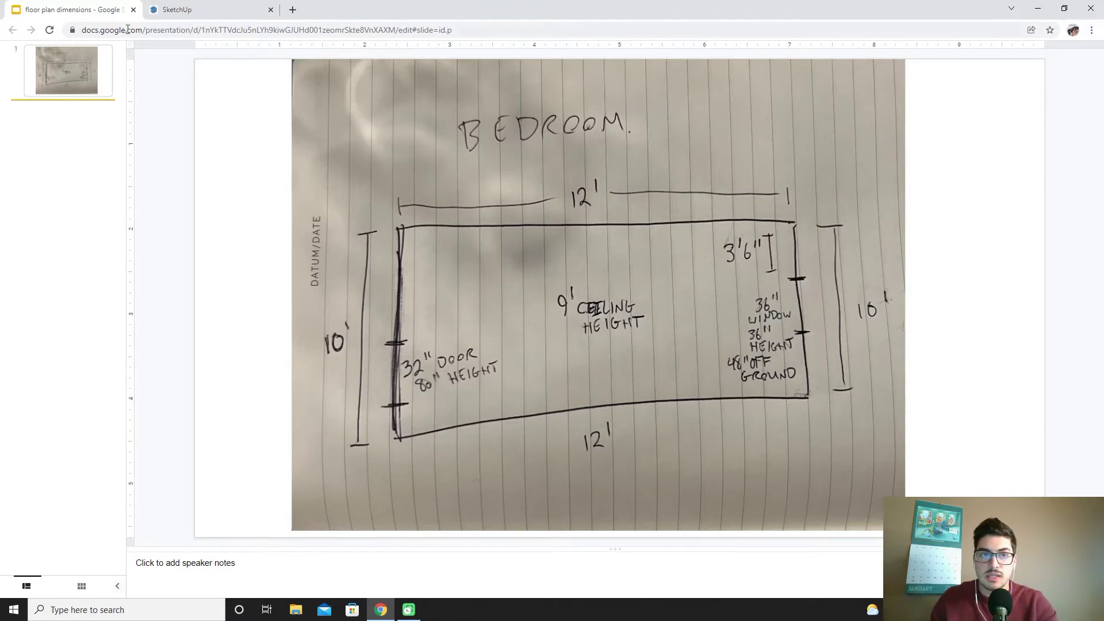
{"action": "left_click", "coordinate": [196, 10]}
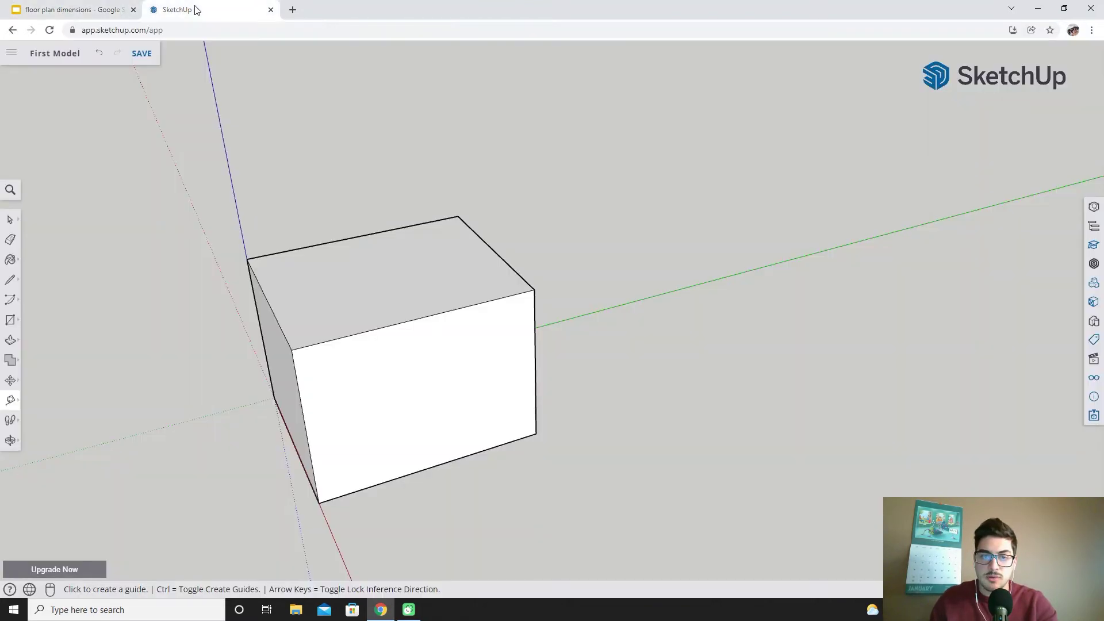
{"action": "left_click", "coordinate": [12, 220]}
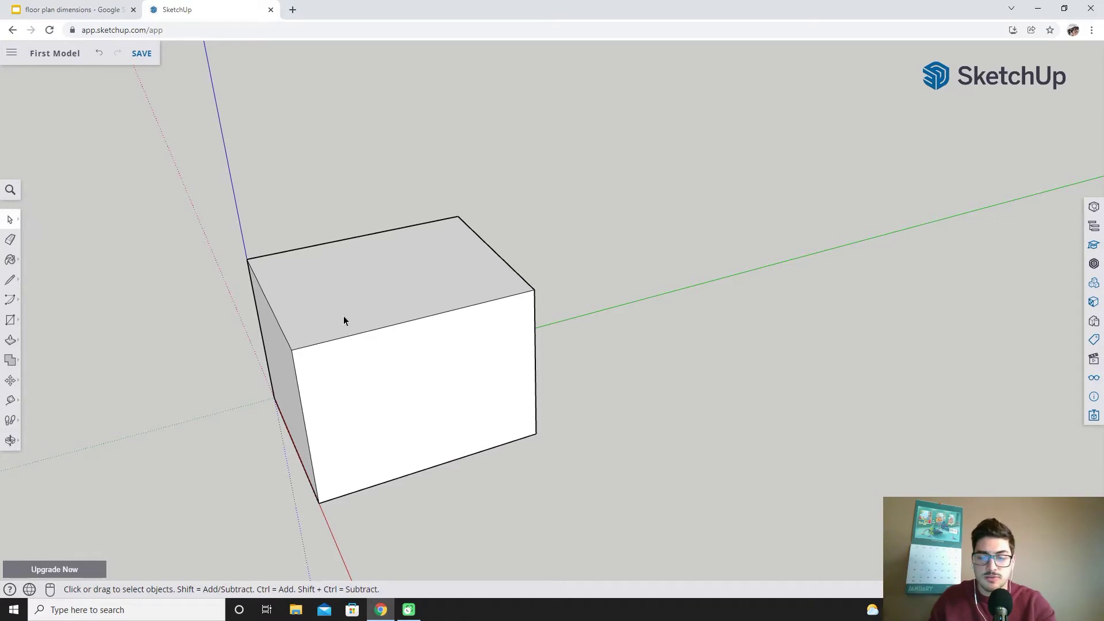
{"action": "middle_click_drag", "start_coordinate": [401, 398], "coordinate": [424, 404]}
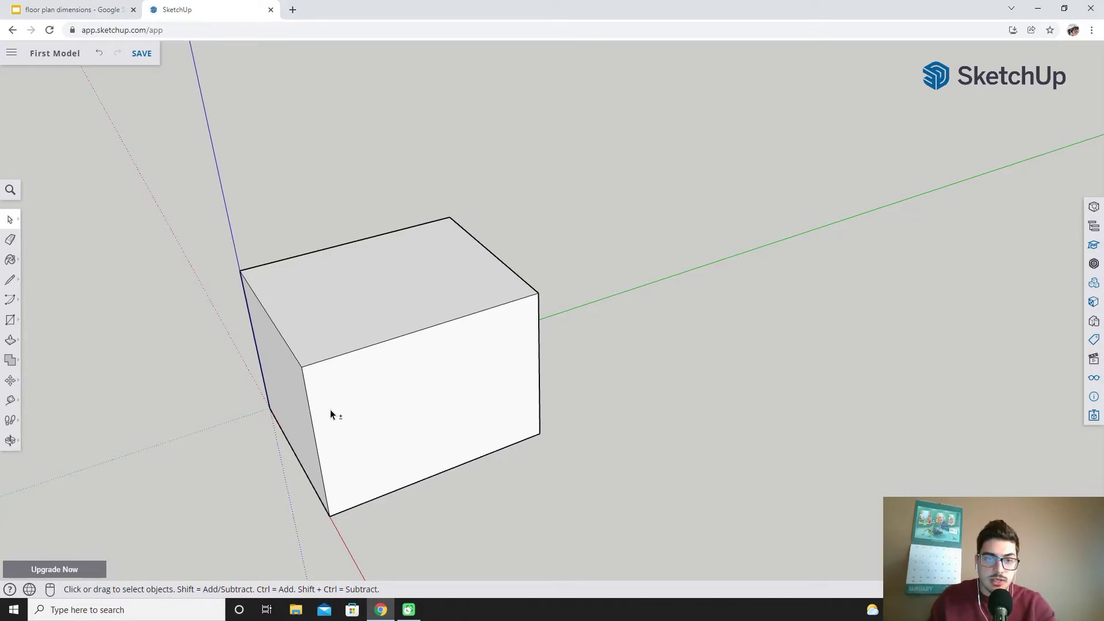
{"action": "middle_click_drag", "start_coordinate": [326, 412], "coordinate": [412, 350], "text": "shift"}
{"action": "mouse_move", "coordinate": [370, 392]}
{"action": "middle_mouse_down"}
{"action": "mouse_move", "coordinate": [397, 365]}
{"action": "mouse_move", "coordinate": [414, 397]}
{"action": "mouse_move", "coordinate": [358, 321]}
{"action": "mouse_move", "coordinate": [500, 364]}
{"action": "mouse_move", "coordinate": [475, 442]}
{"action": "mouse_move", "coordinate": [396, 323]}
{"action": "mouse_move", "coordinate": [385, 382]}
{"action": "mouse_move", "coordinate": [378, 371]}
{"action": "middle_mouse_up"}
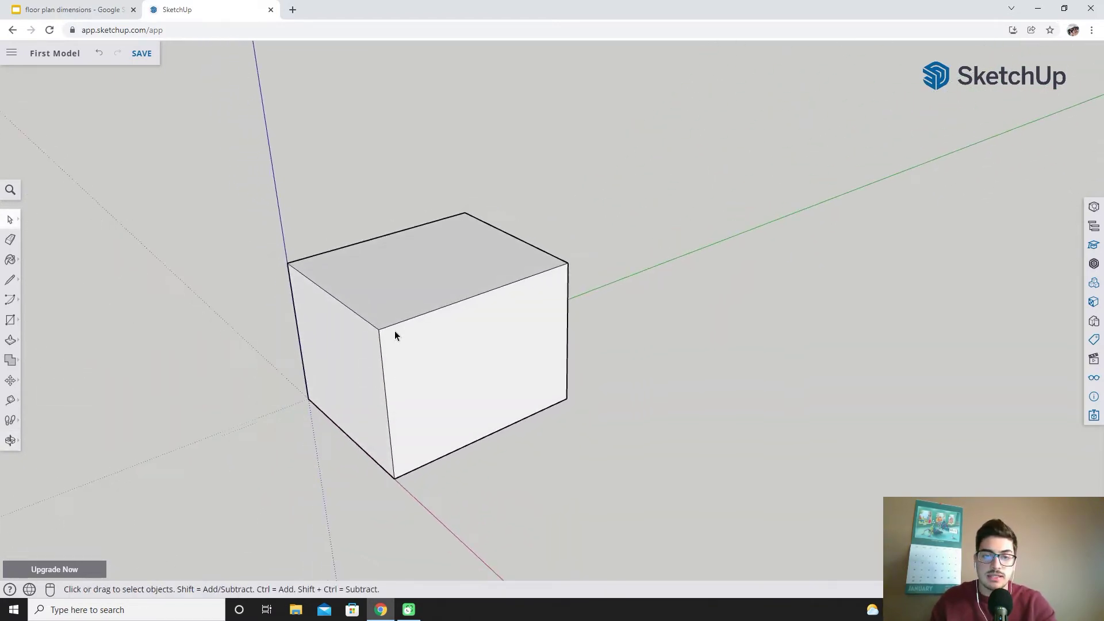
{"action": "scroll", "coordinate": [394, 330], "scroll_direction": "down", "scroll_amount": 2}
{"action": "scroll", "coordinate": [385, 368], "scroll_direction": "up", "scroll_amount": 5}
{"action": "scroll", "coordinate": [374, 286], "scroll_direction": "down", "scroll_amount": 2}
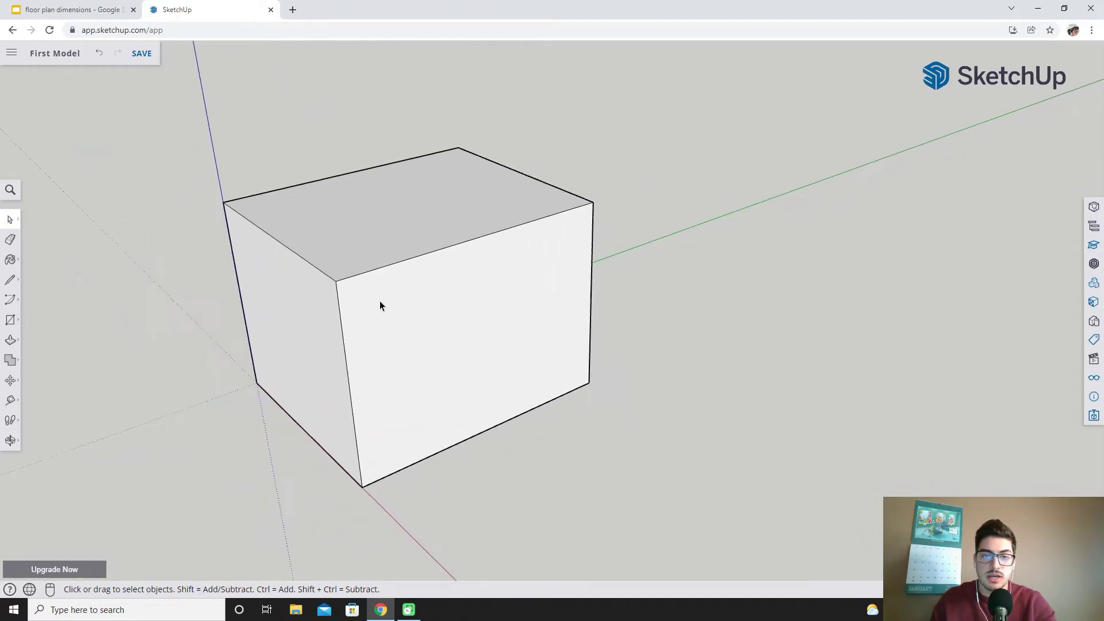
{"action": "scroll", "coordinate": [379, 304], "scroll_direction": "down", "scroll_amount": 1}
{"action": "middle_click_drag", "start_coordinate": [389, 305], "coordinate": [345, 345]}
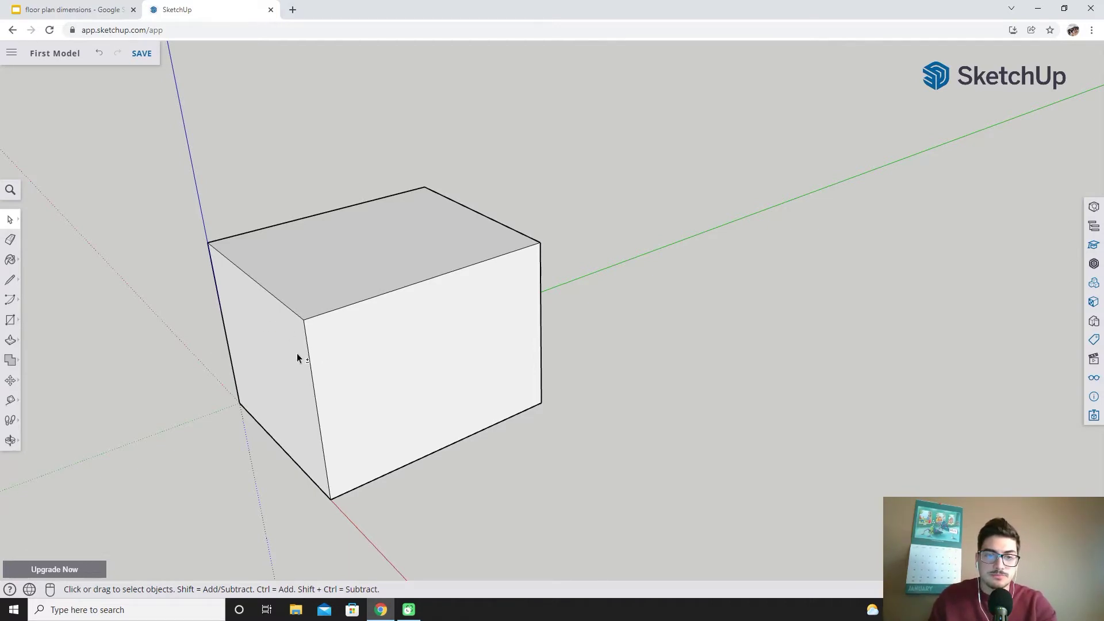
{"action": "middle_click_drag", "start_coordinate": [297, 357], "coordinate": [320, 375]}
{"action": "scroll", "coordinate": [484, 345], "scroll_direction": "up", "scroll_amount": 2}
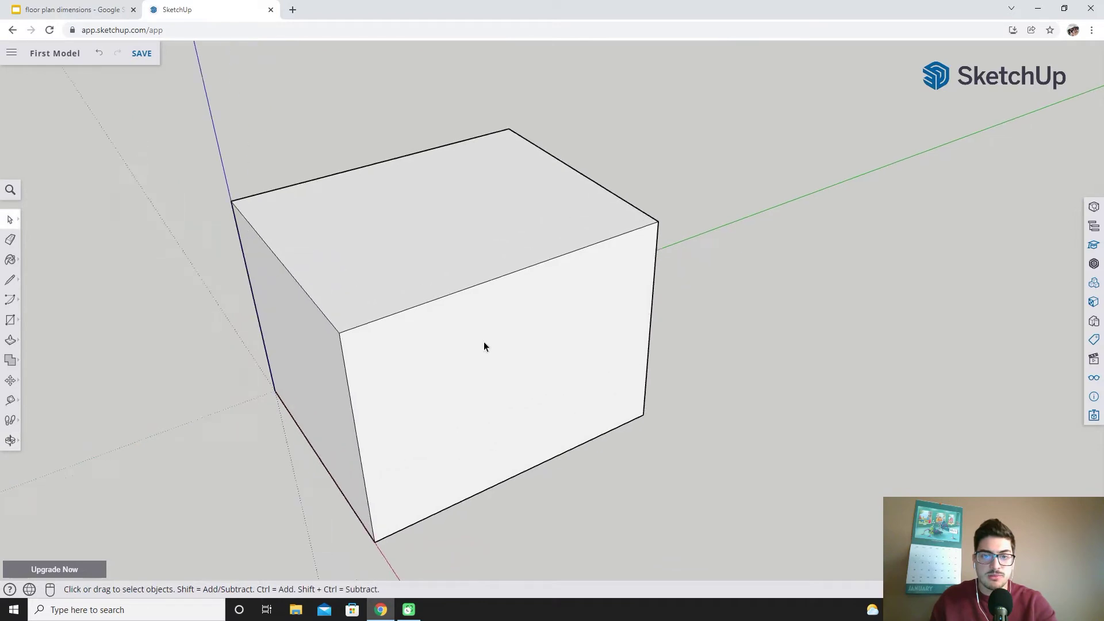
{"action": "scroll", "coordinate": [405, 268], "scroll_direction": "down", "scroll_amount": 2}
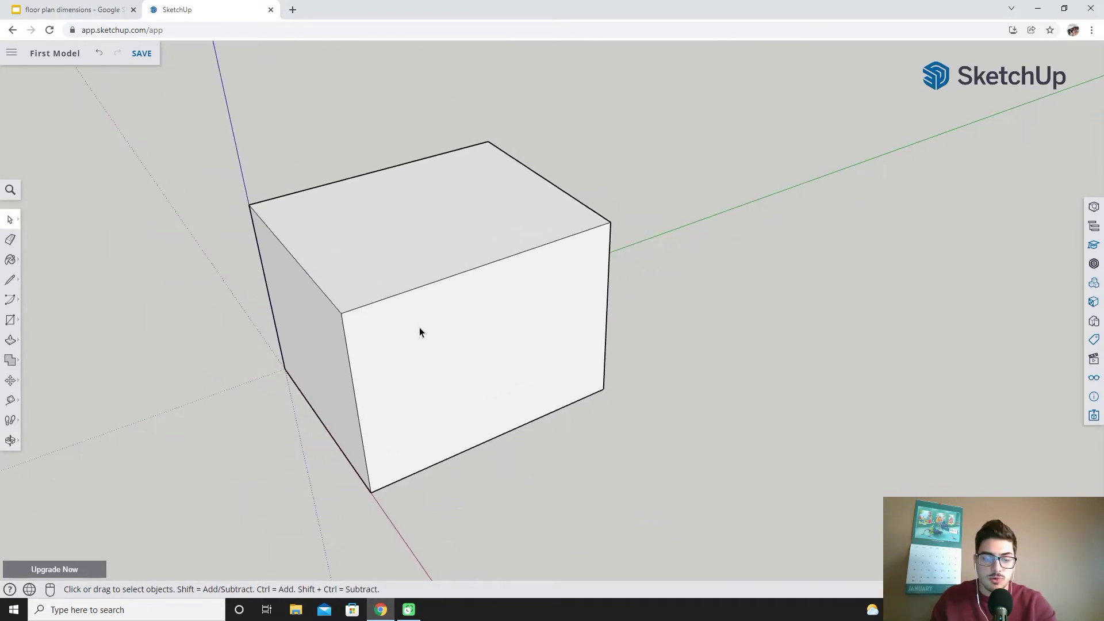
{"action": "middle_click_drag", "start_coordinate": [394, 310], "coordinate": [446, 337]}
{"action": "scroll", "coordinate": [427, 316], "scroll_direction": "up", "scroll_amount": 1}
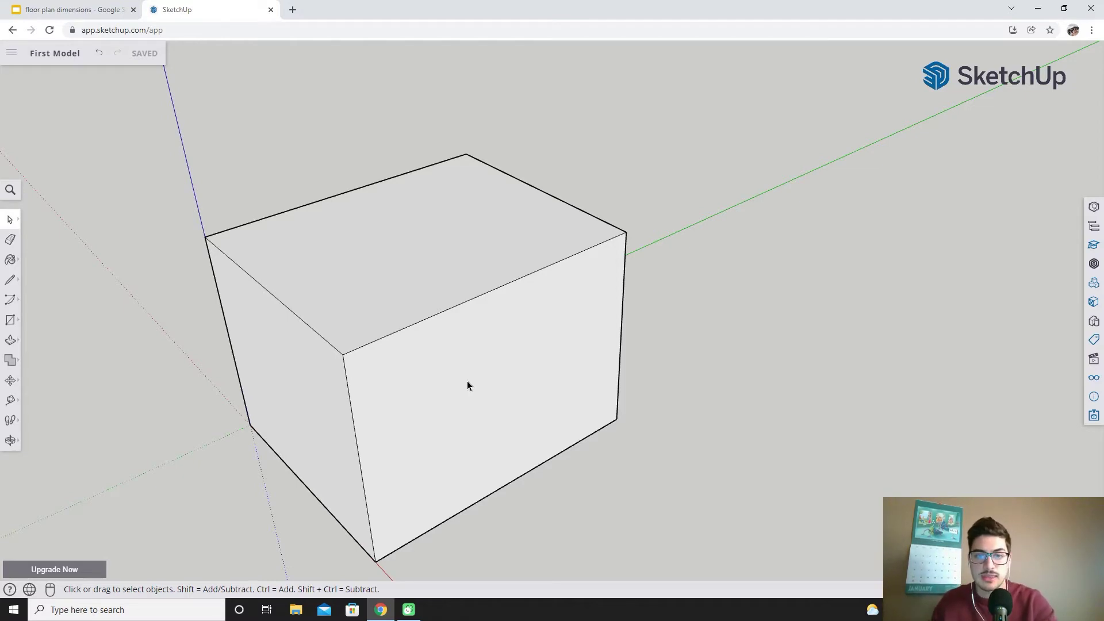
- Delete the box's top face, then undo that deletion
{"action": "left_click", "coordinate": [509, 386]}
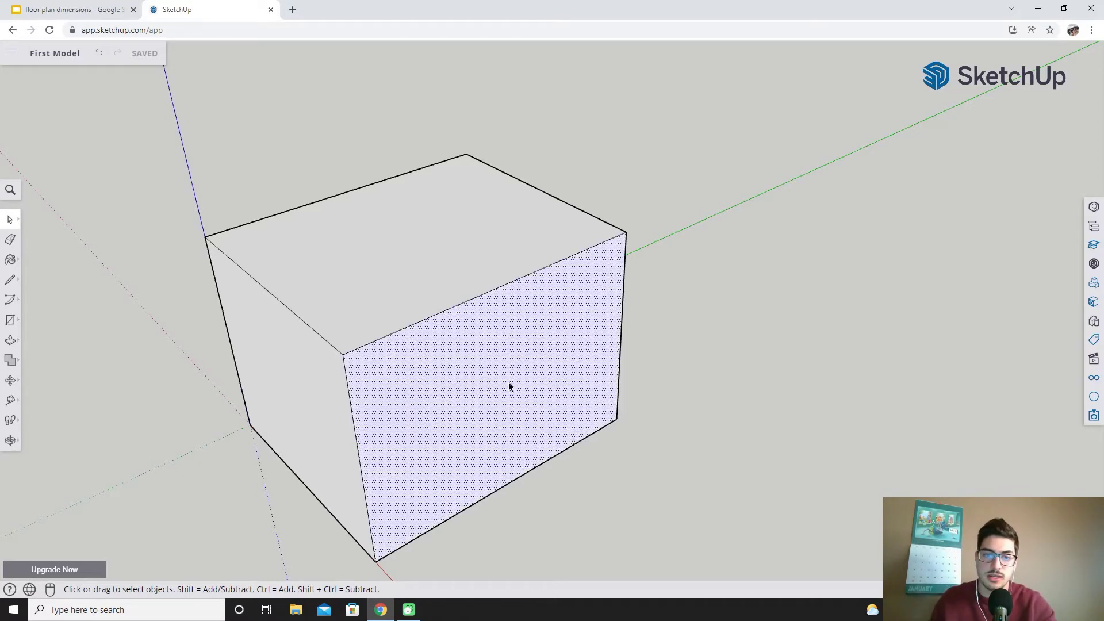
{"action": "left_click", "coordinate": [682, 390]}
{"action": "middle_click_drag", "start_coordinate": [682, 390], "coordinate": [584, 369]}
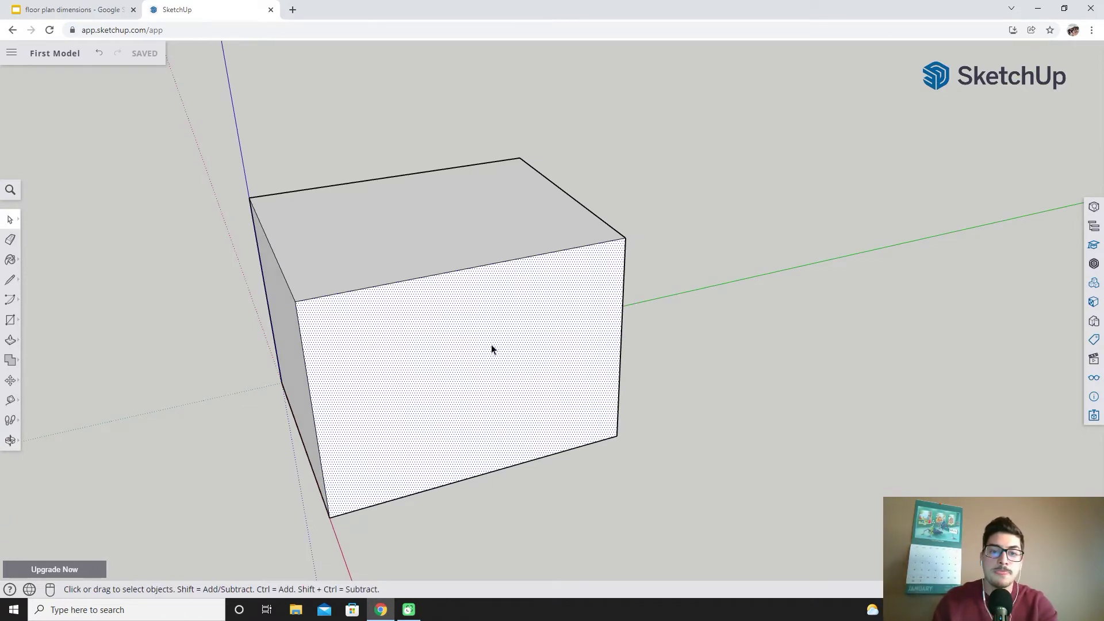
{"action": "left_click", "coordinate": [424, 282]}
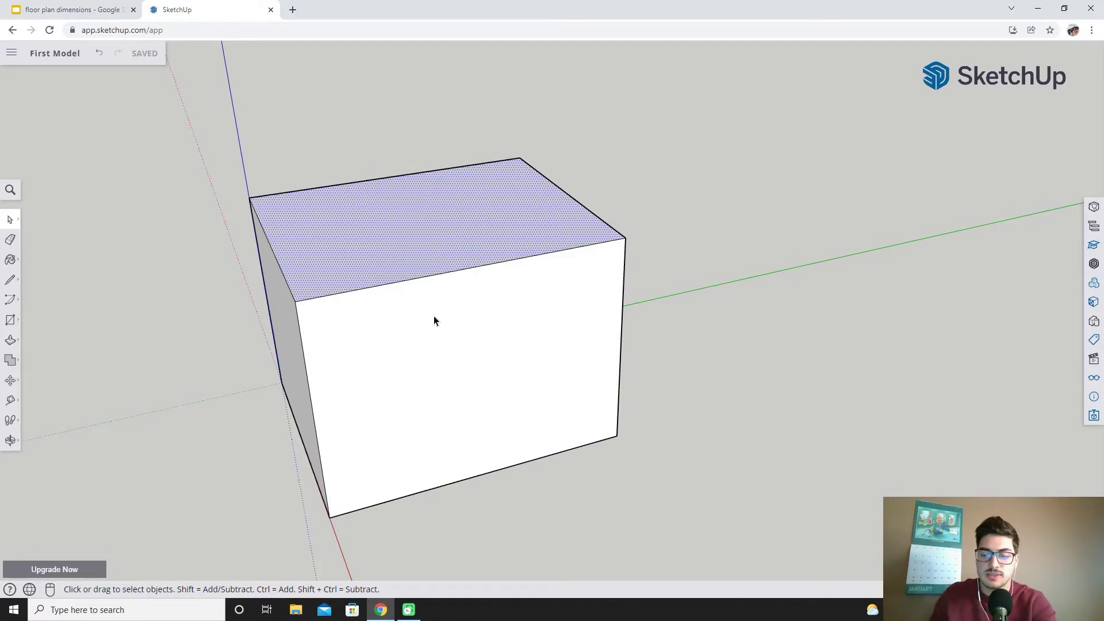
{"action": "key", "text": "Delete"}
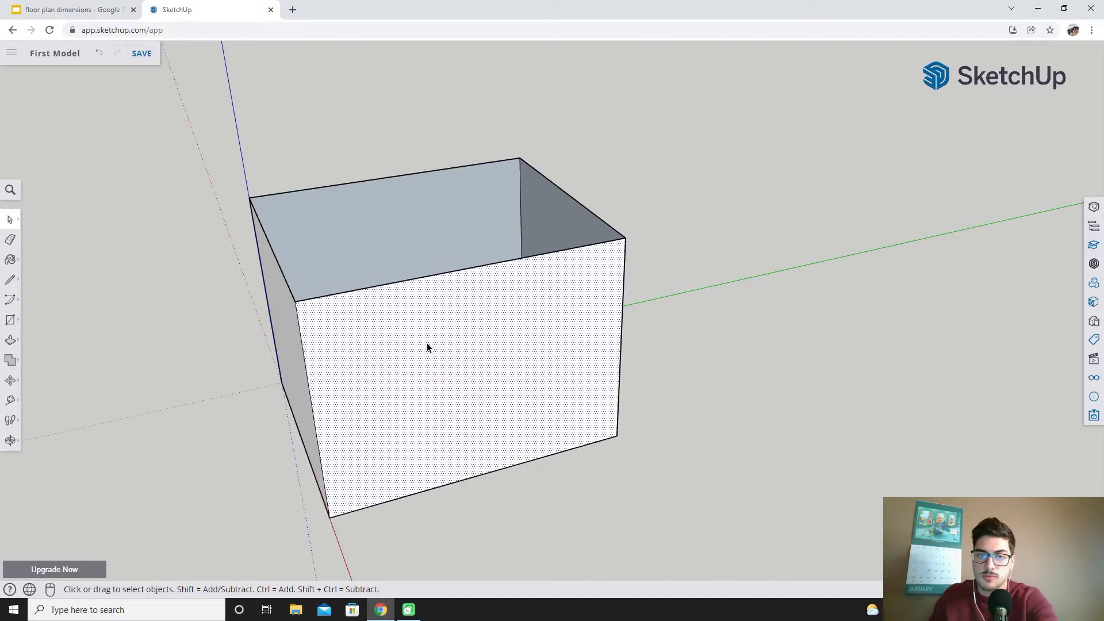
{"action": "key", "text": "ctrl+z"}
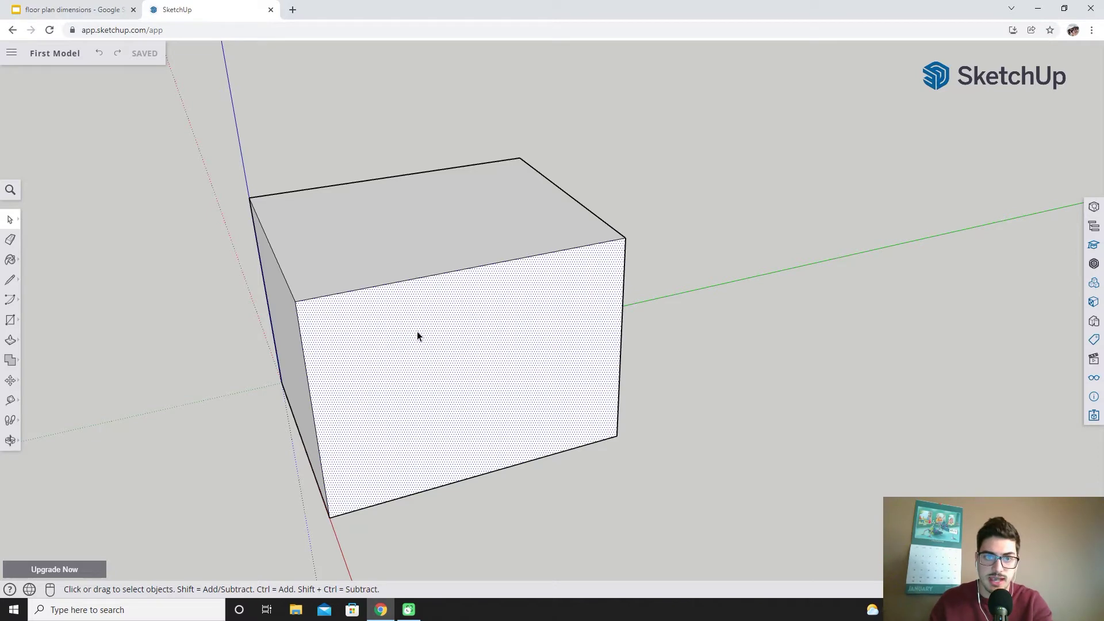
- Delete the box's front face and orbit to look into the opened room
{"action": "left_click", "coordinate": [417, 260]}
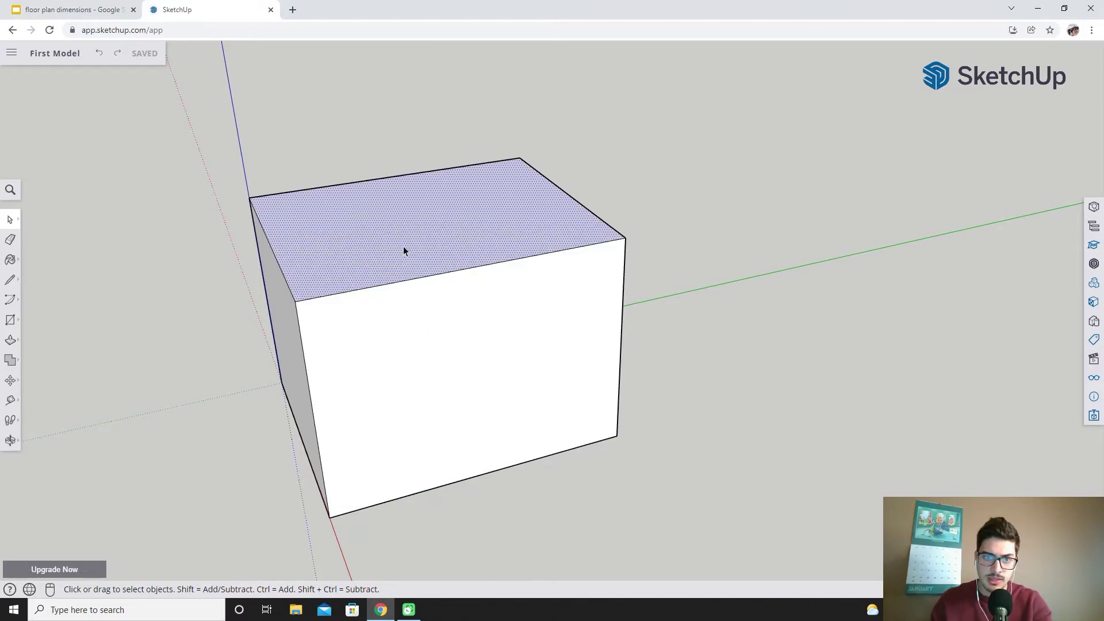
{"action": "left_click", "coordinate": [408, 361]}
{"action": "middle_click_drag", "start_coordinate": [303, 425], "coordinate": [483, 350]}
{"action": "left_click", "coordinate": [369, 369]}
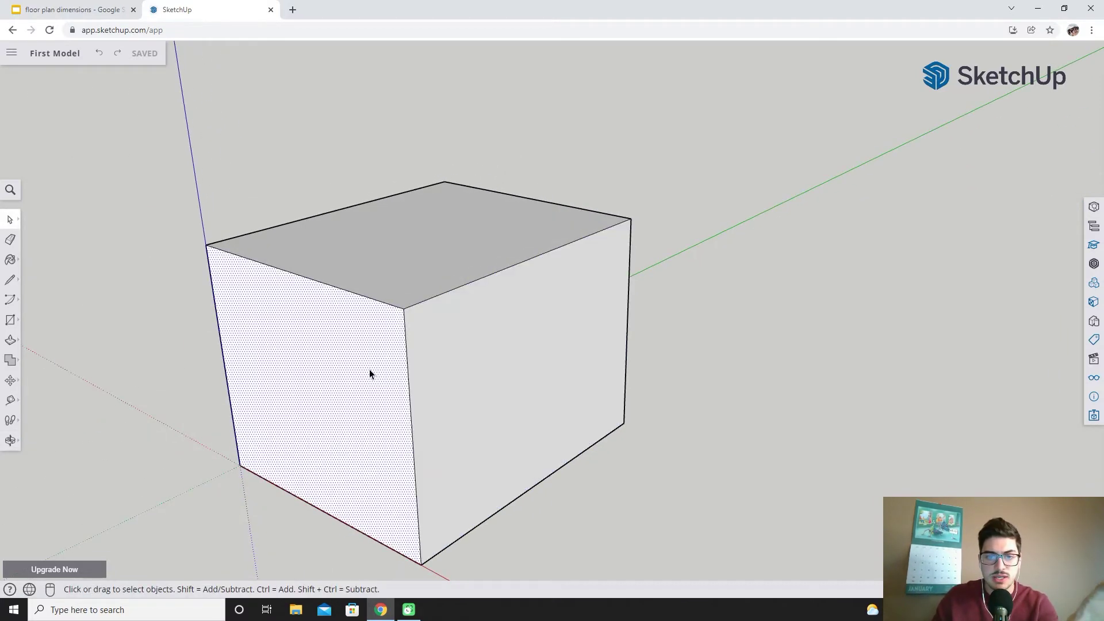
{"action": "left_click", "coordinate": [470, 362]}
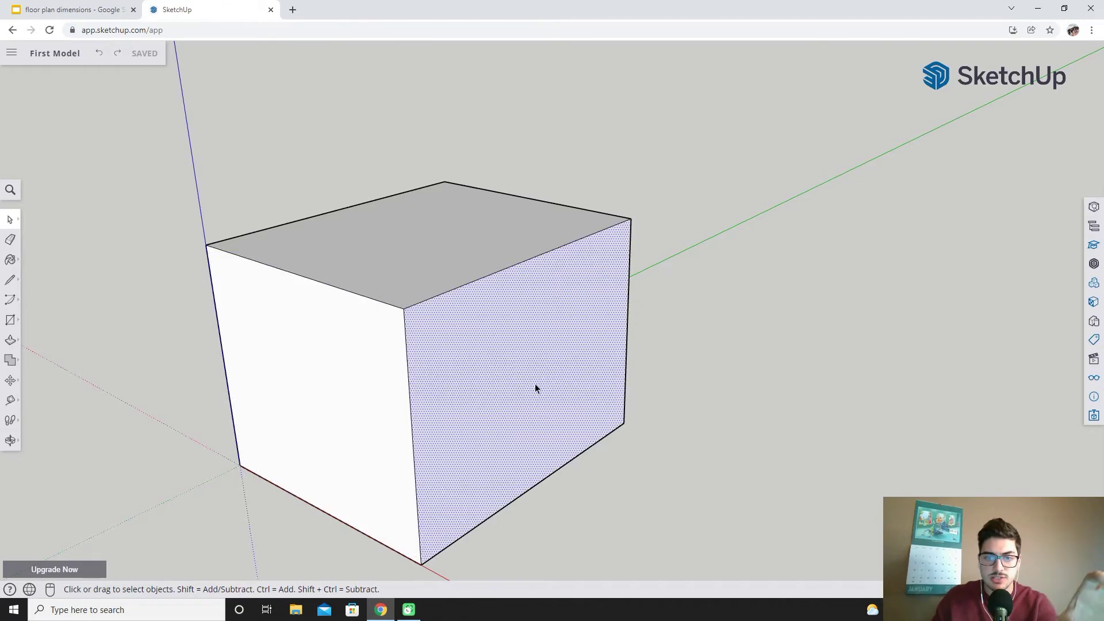
{"action": "middle_click_drag", "start_coordinate": [535, 385], "coordinate": [407, 397]}
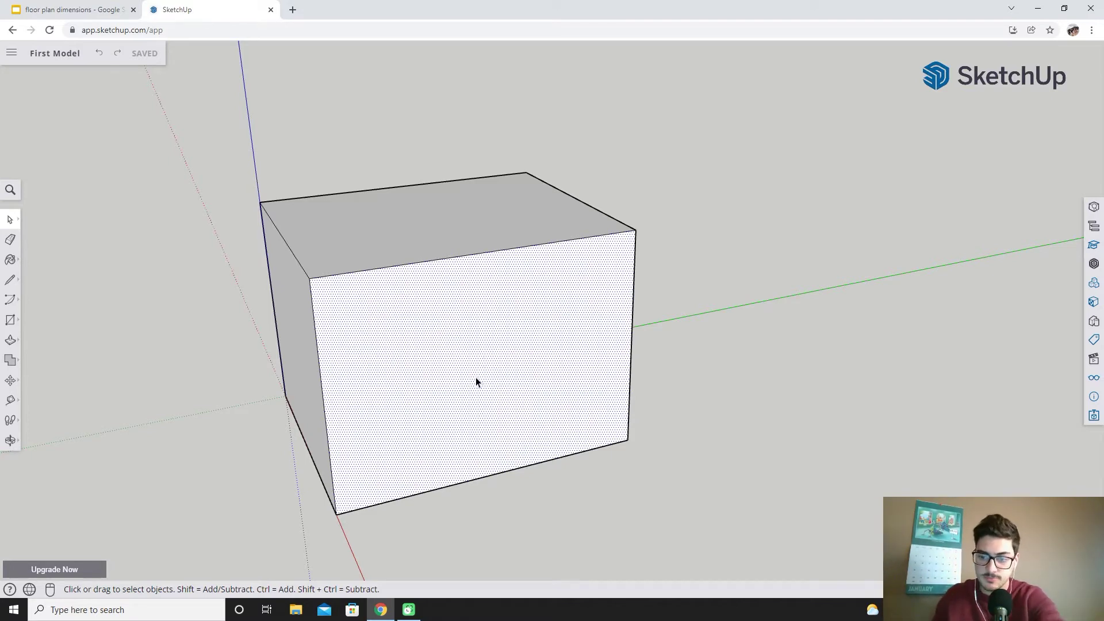
{"action": "key", "text": "Delete"}
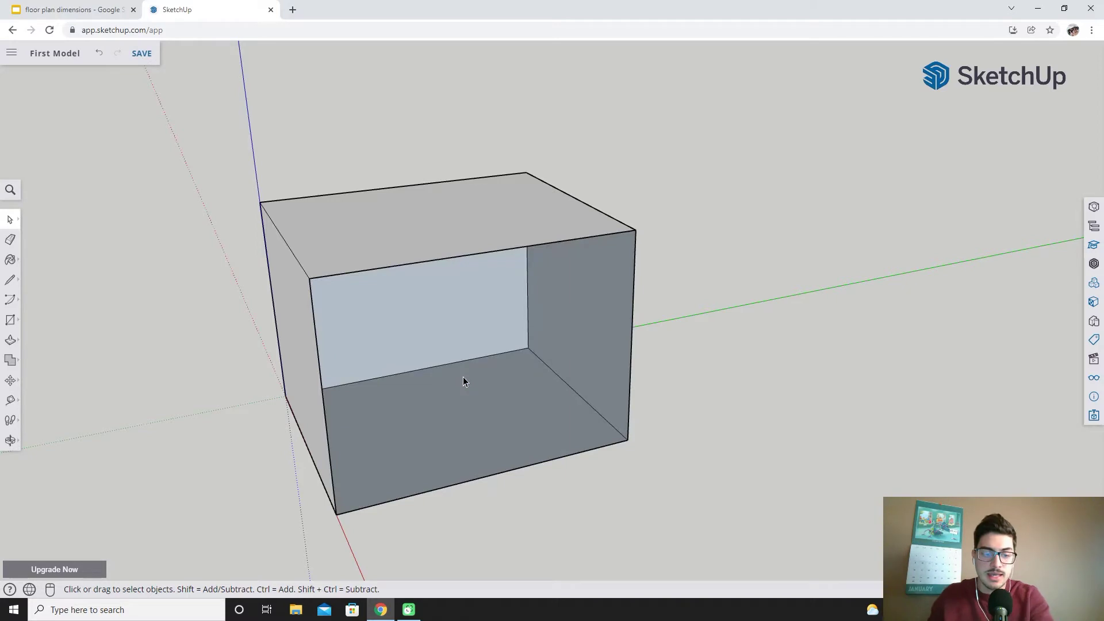
{"action": "middle_click_drag", "start_coordinate": [485, 395], "coordinate": [399, 419]}
{"action": "middle_click_drag", "start_coordinate": [404, 370], "coordinate": [471, 396]}
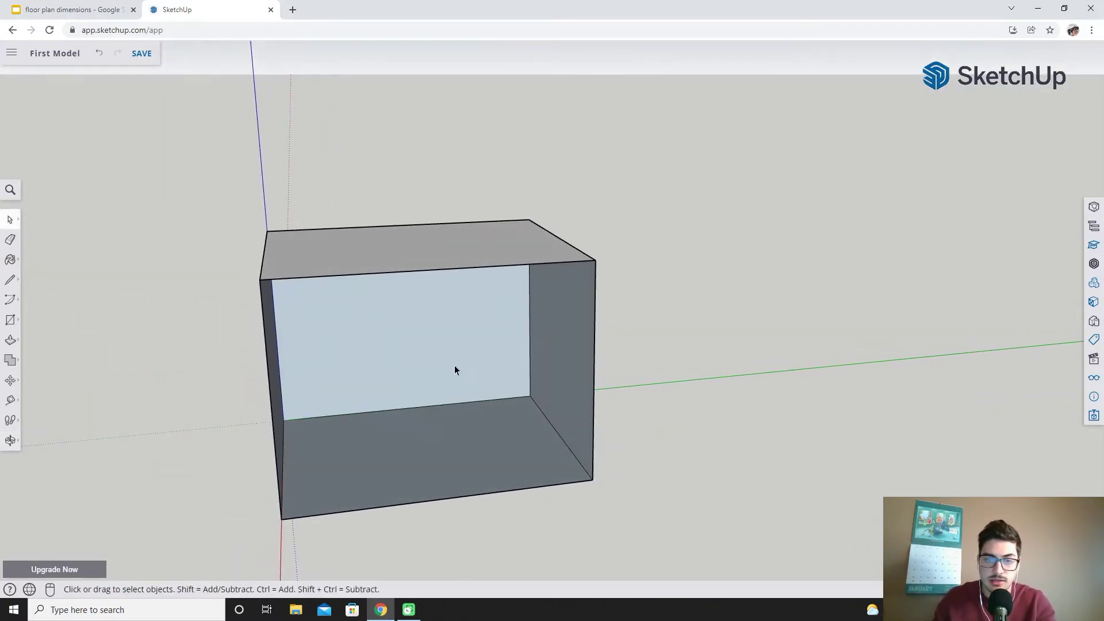
- Redraw the front-left edge with Line to restore the front face, then select that face
{"action": "left_click", "coordinate": [11, 281]}
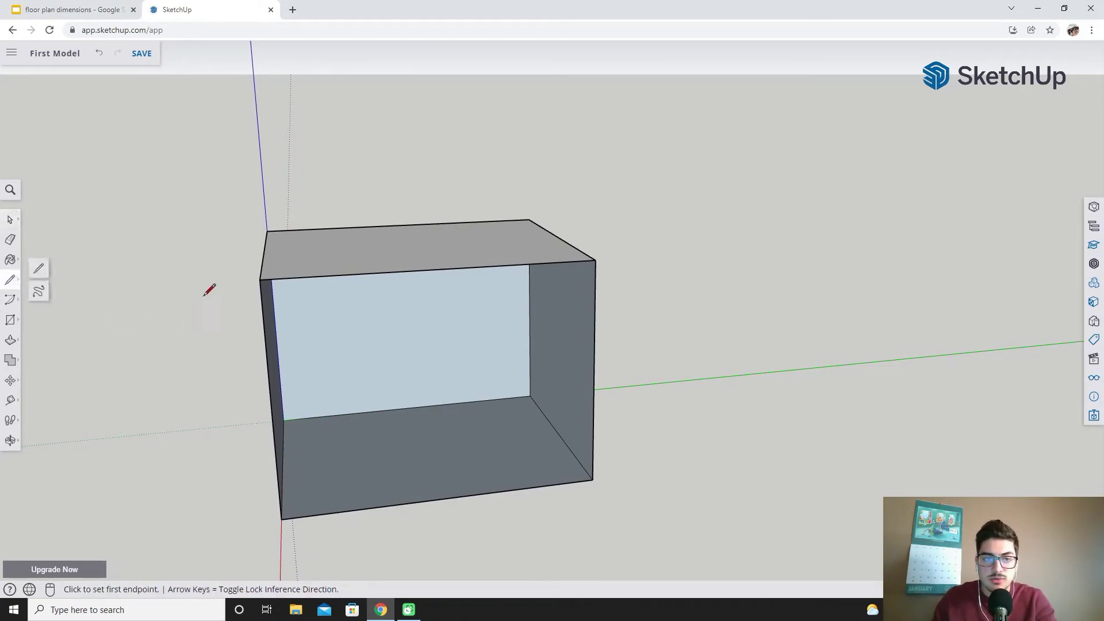
{"action": "left_click", "coordinate": [259, 280]}
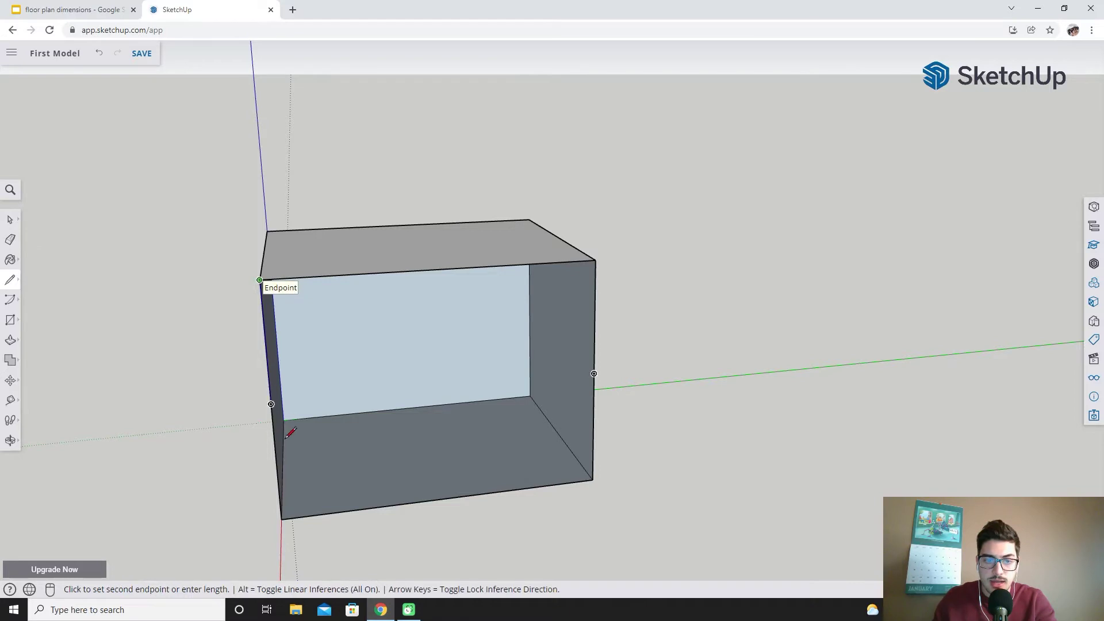
{"action": "left_click", "coordinate": [281, 518]}
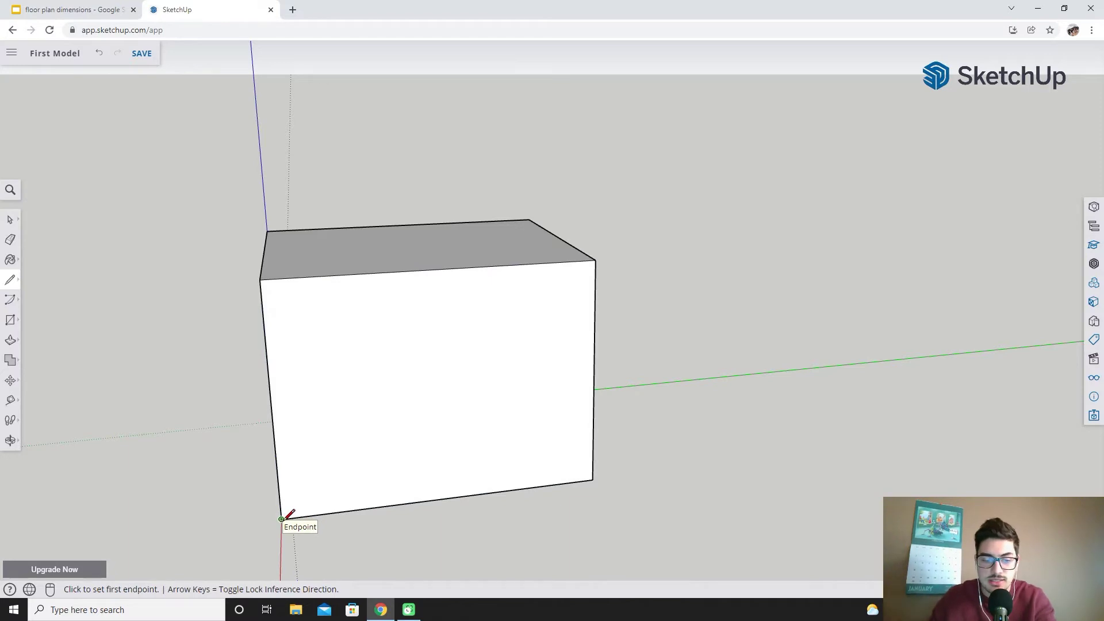
{"action": "left_click", "coordinate": [10, 219]}
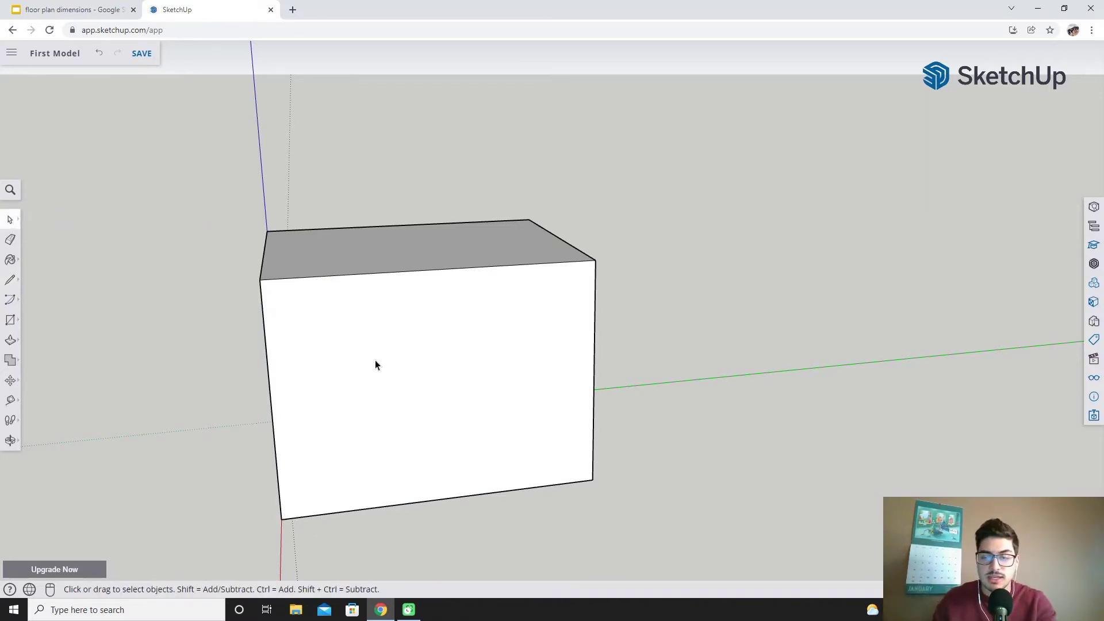
{"action": "left_click", "coordinate": [411, 383]}
- Delete the front face and the top face, then orbit into the open shell
{"action": "key", "text": "Delete"}
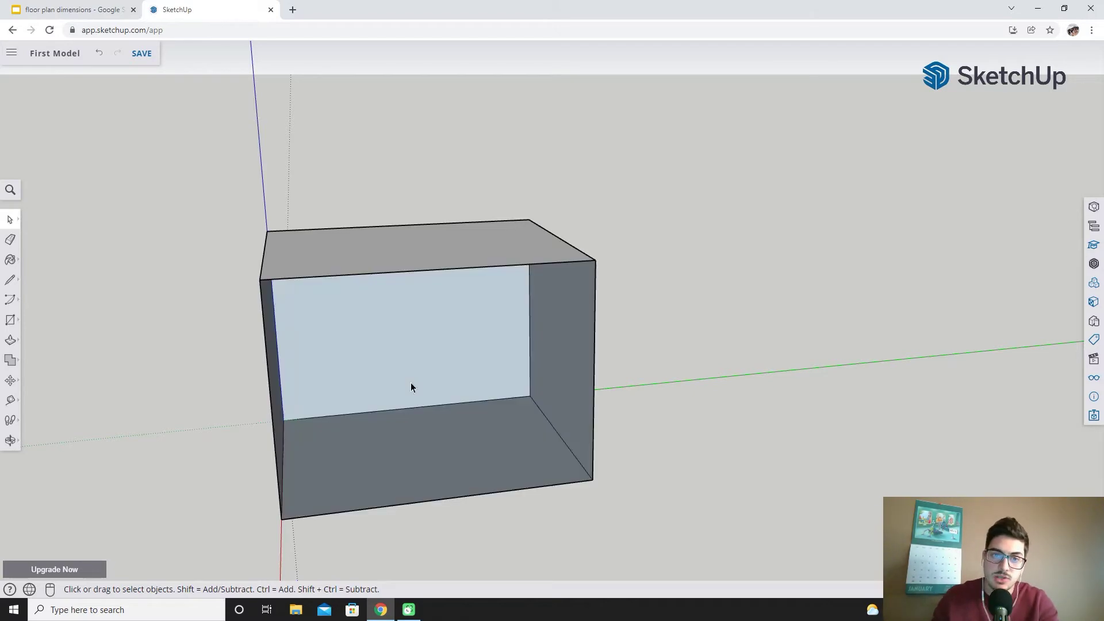
{"action": "left_click", "coordinate": [424, 249]}
{"action": "key", "text": "Delete"}
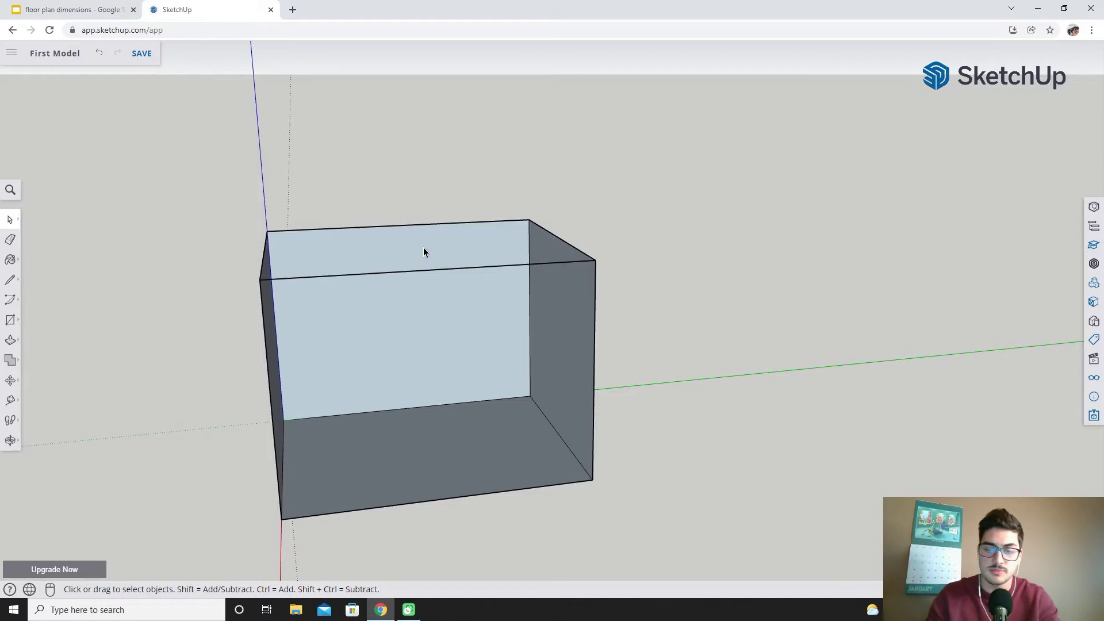
{"action": "middle_click_drag", "start_coordinate": [433, 229], "coordinate": [488, 293]}
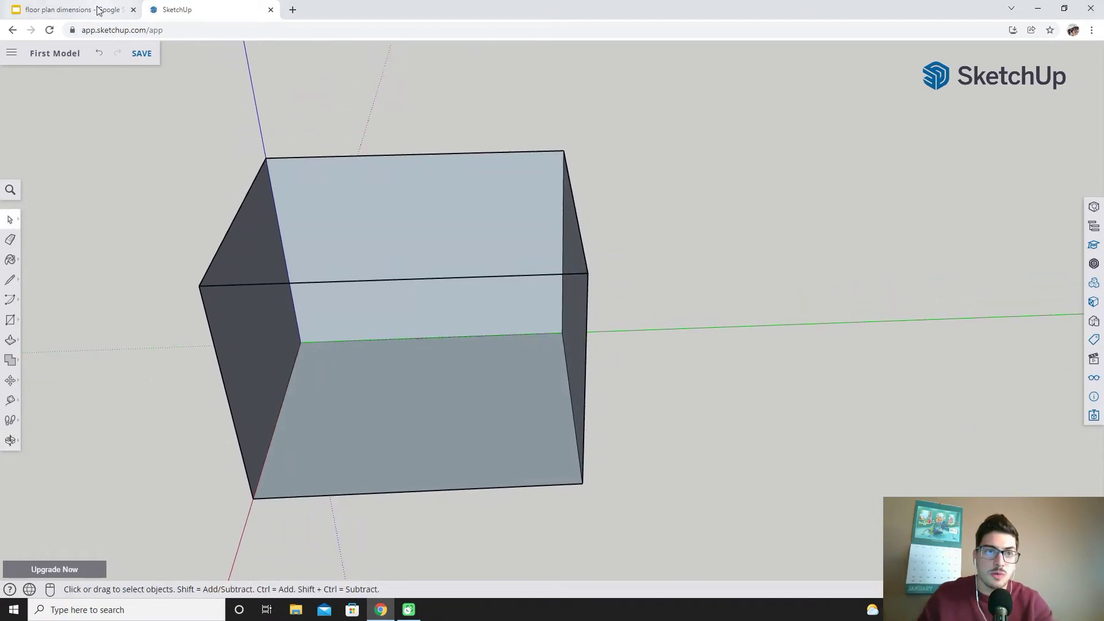
- Review the door and window measurements on the floor-plan sketch, then return to SketchUp
{"action": "left_click", "coordinate": [62, 8]}
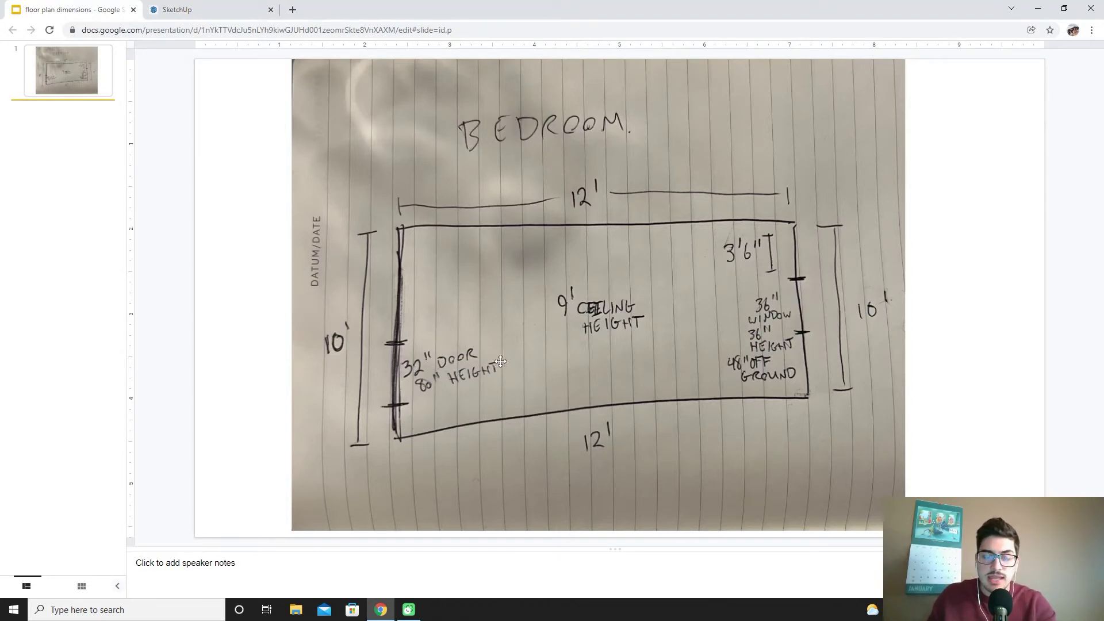
{"action": "left_click", "coordinate": [208, 12]}
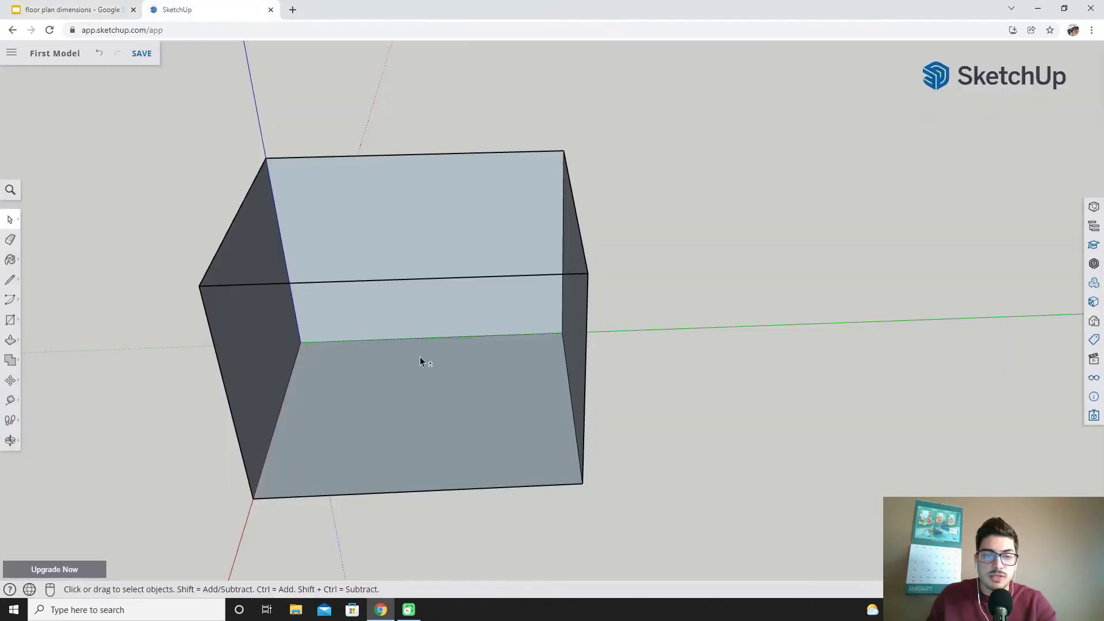
{"action": "scroll", "coordinate": [364, 370], "scroll_direction": "up", "scroll_amount": 2}
{"action": "left_click", "coordinate": [71, 10]}
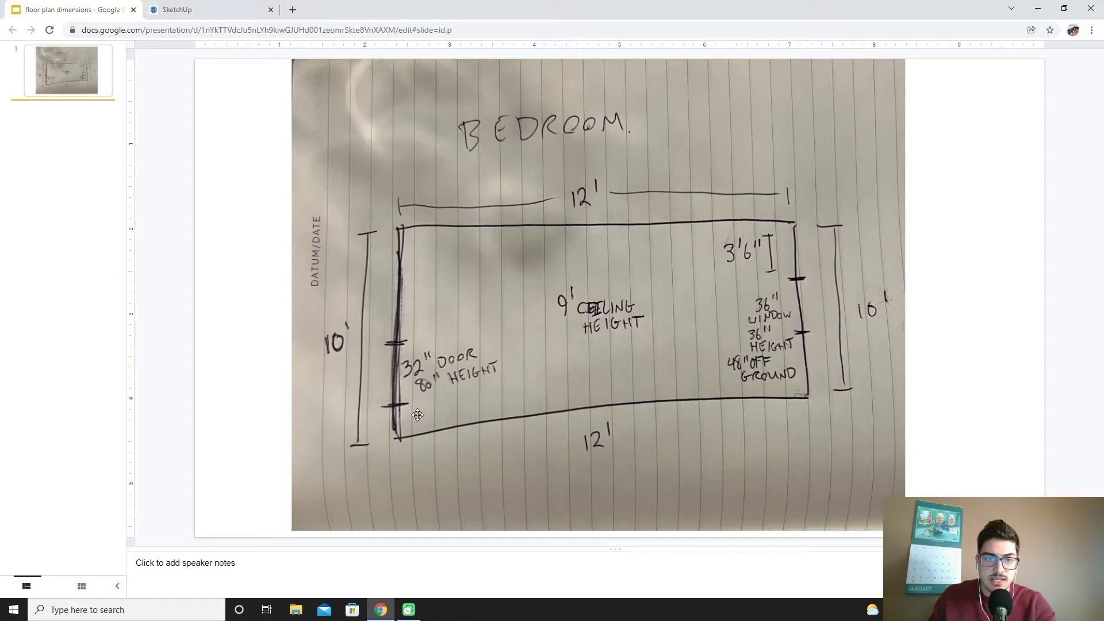
{"action": "left_click", "coordinate": [196, 6]}
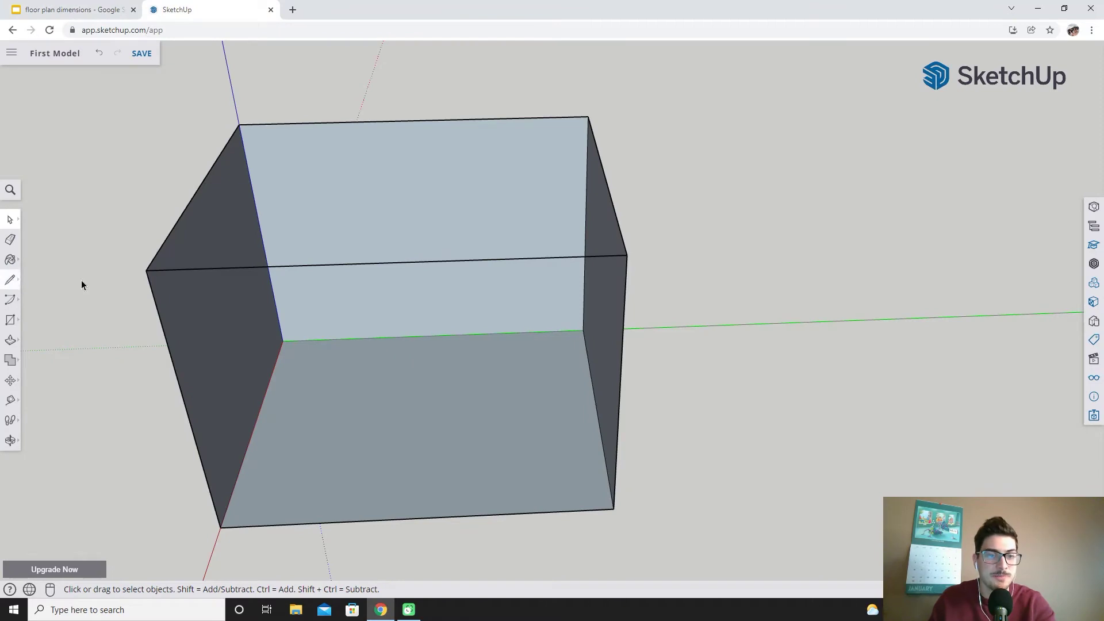
{"action": "scroll", "coordinate": [420, 414], "scroll_direction": "up", "scroll_amount": 2}
{"action": "middle_click_drag", "start_coordinate": [413, 392], "coordinate": [456, 377], "text": "shift"}
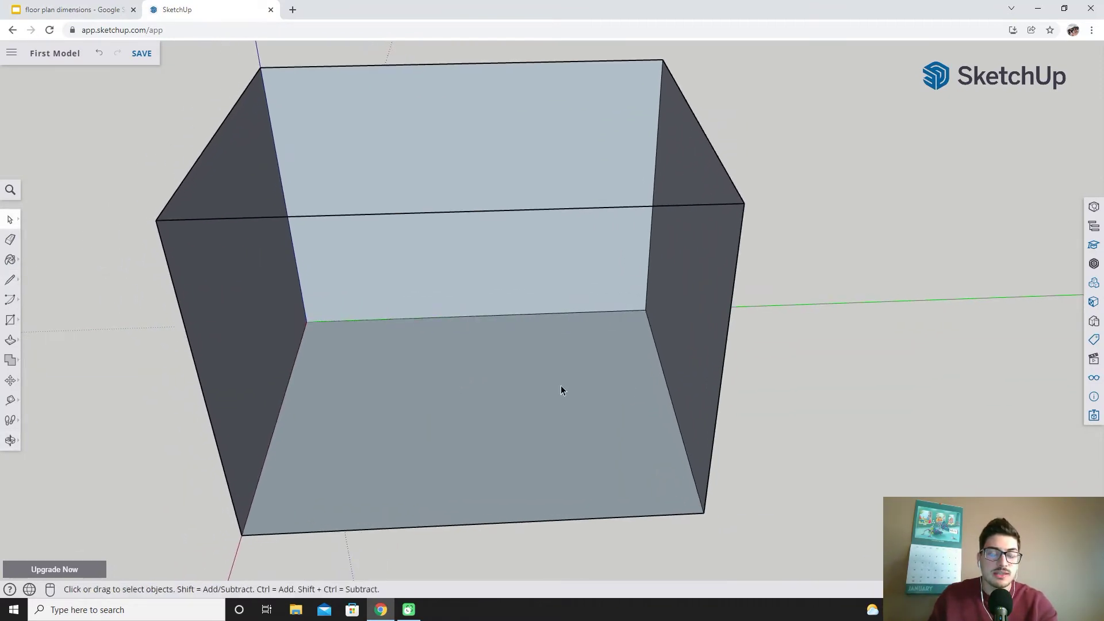
{"action": "middle_click_drag", "start_coordinate": [534, 341], "coordinate": [440, 263]}
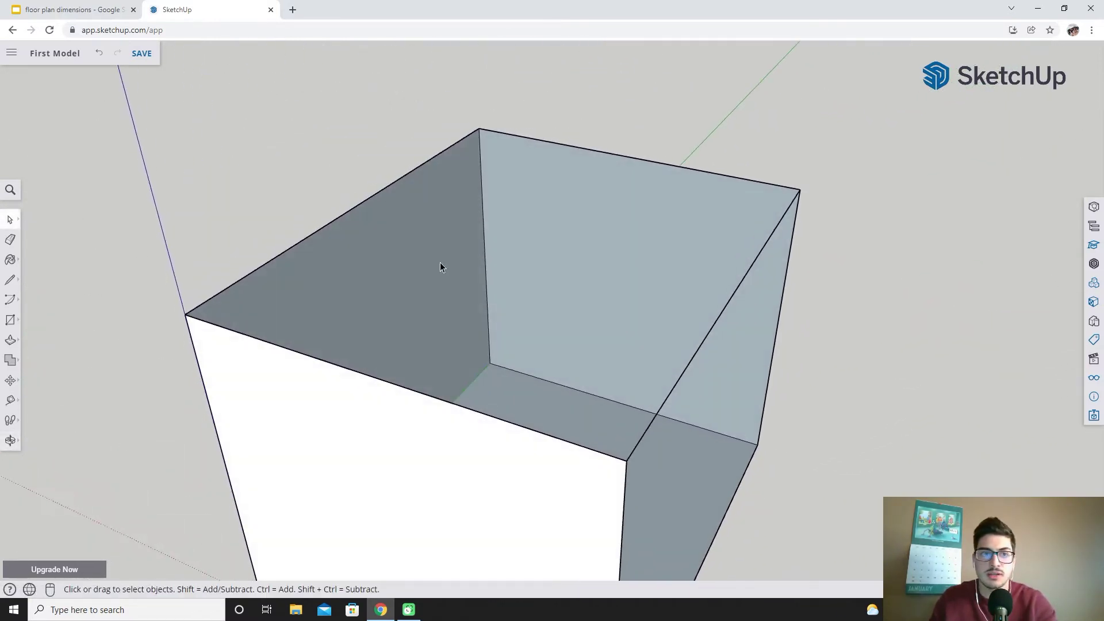
{"action": "left_click", "coordinate": [89, 4]}
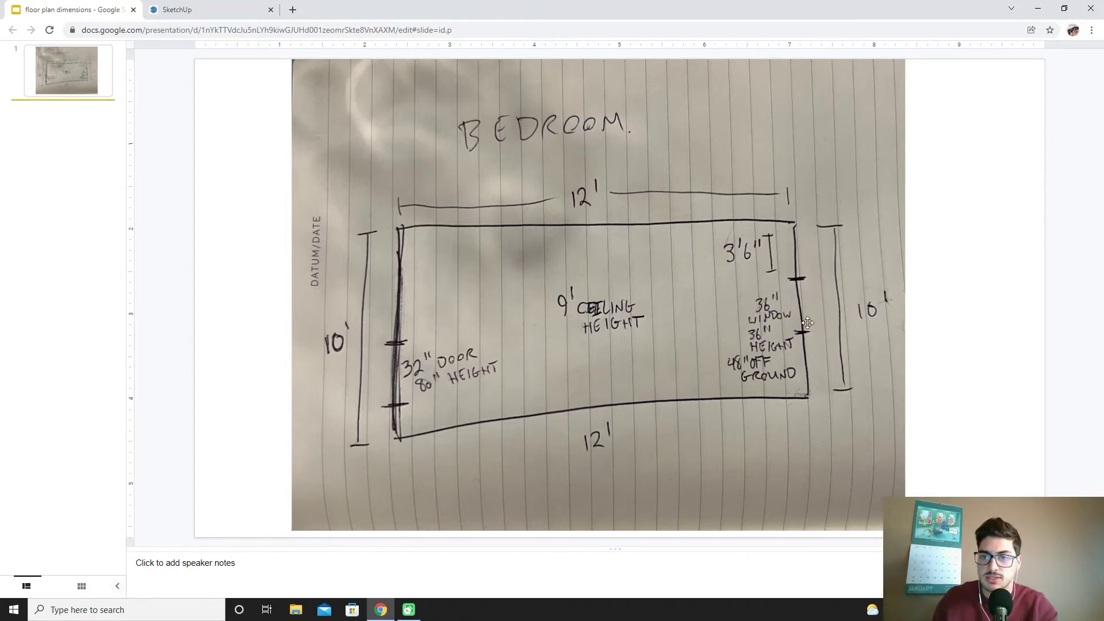
{"action": "left_click", "coordinate": [227, 10]}
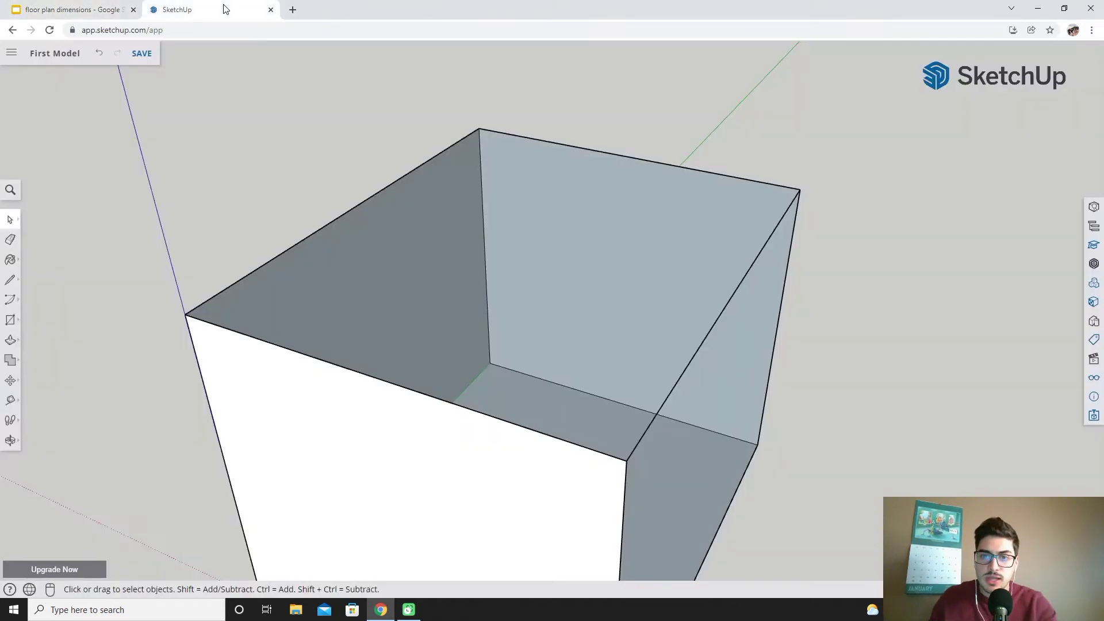
{"action": "left_click", "coordinate": [10, 280]}
- Draw a horizontal line from the back wall's left edge partway across, marking the window's top edge
{"action": "left_click", "coordinate": [488, 307]}
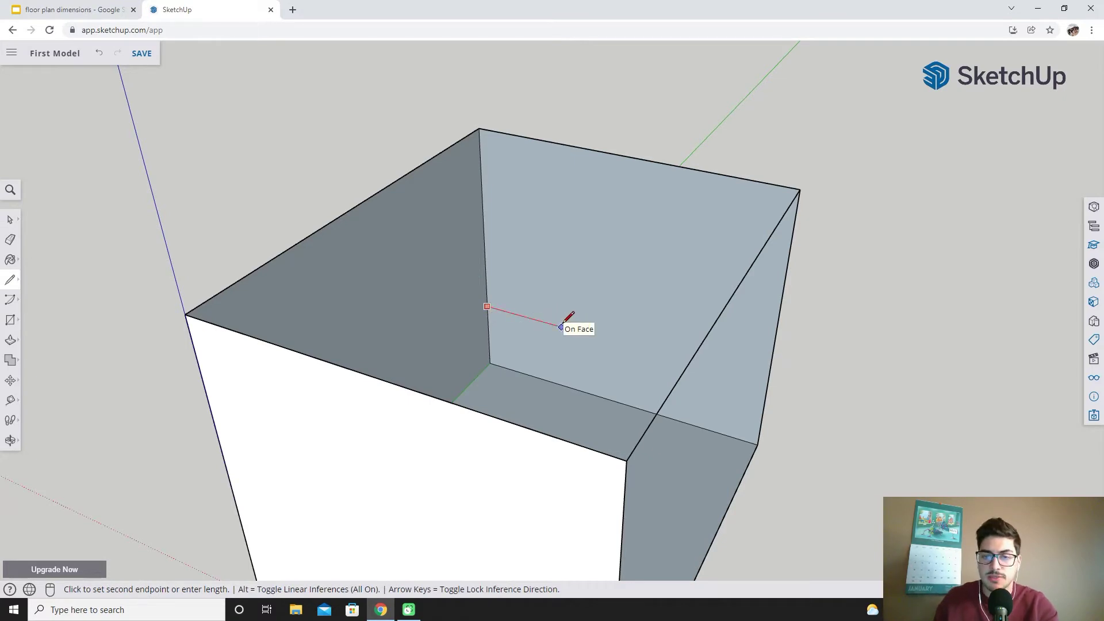
{"action": "mouse_move", "coordinate": [579, 267]}
{"action": "middle_mouse_down"}
{"action": "mouse_move", "coordinate": [360, 333]}
{"action": "mouse_move", "coordinate": [653, 244]}
{"action": "mouse_move", "coordinate": [419, 261]}
{"action": "mouse_move", "coordinate": [764, 254]}
{"action": "middle_mouse_up"}
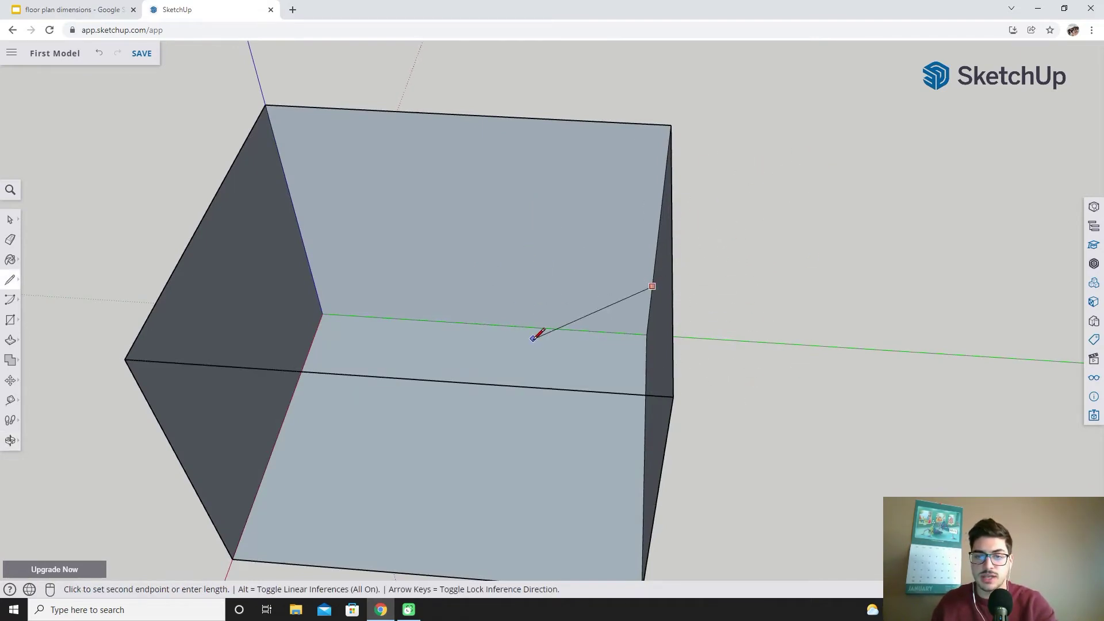
{"action": "mouse_move", "coordinate": [535, 333]}
{"action": "middle_mouse_down"}
{"action": "mouse_move", "coordinate": [654, 313]}
{"action": "mouse_move", "coordinate": [604, 335]}
{"action": "mouse_move", "coordinate": [616, 316]}
{"action": "middle_mouse_up"}
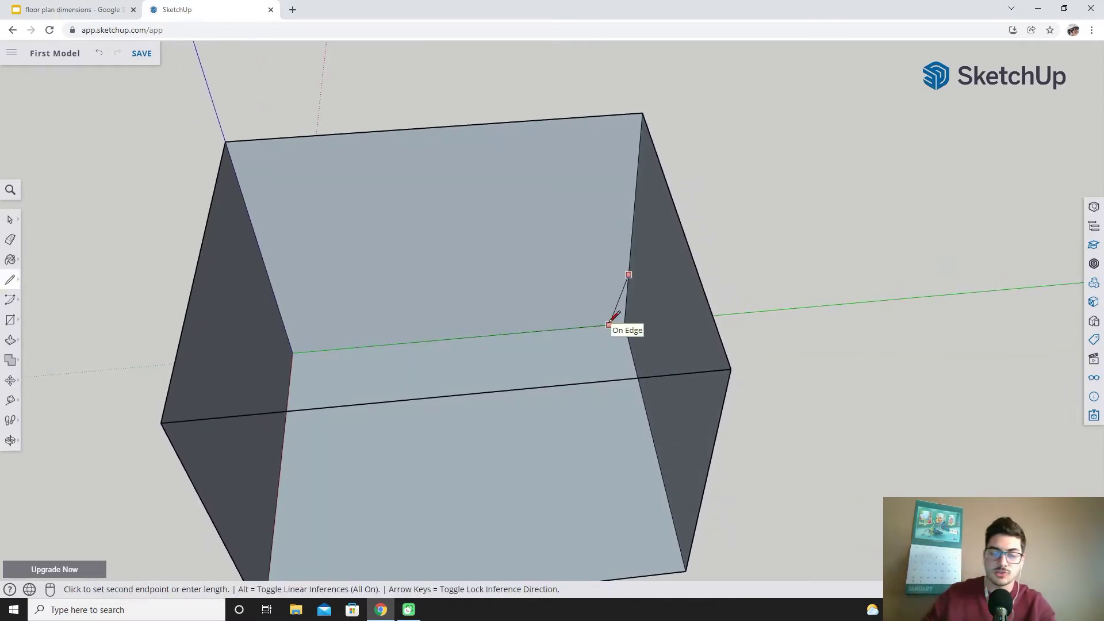
{"action": "mouse_move", "coordinate": [709, 288]}
{"action": "middle_mouse_down"}
{"action": "mouse_move", "coordinate": [655, 310]}
{"action": "mouse_move", "coordinate": [610, 302]}
{"action": "mouse_move", "coordinate": [647, 291]}
{"action": "mouse_move", "coordinate": [642, 361]}
{"action": "mouse_move", "coordinate": [867, 286]}
{"action": "middle_mouse_up"}
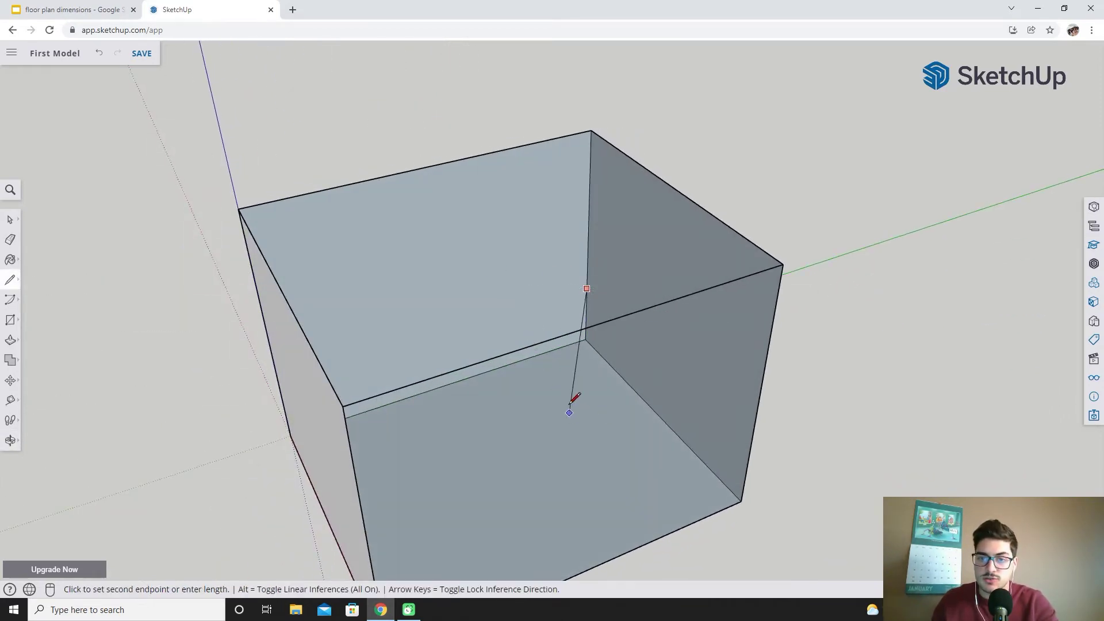
{"action": "middle_click_drag", "start_coordinate": [558, 282], "coordinate": [579, 264]}
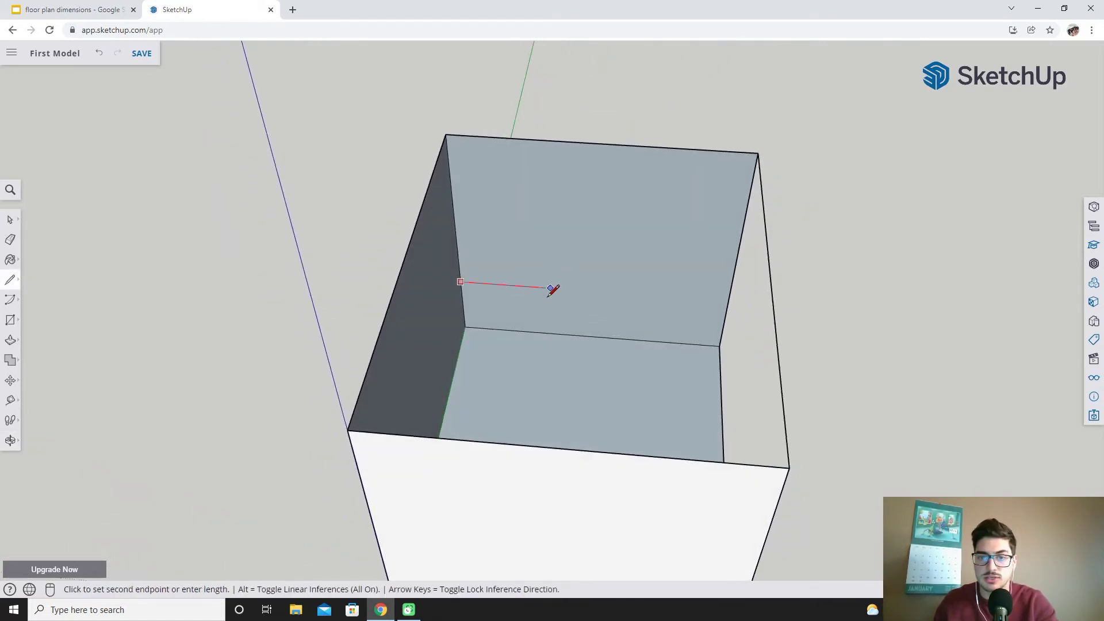
{"action": "scroll", "coordinate": [549, 282], "scroll_direction": "up", "scroll_amount": 3}
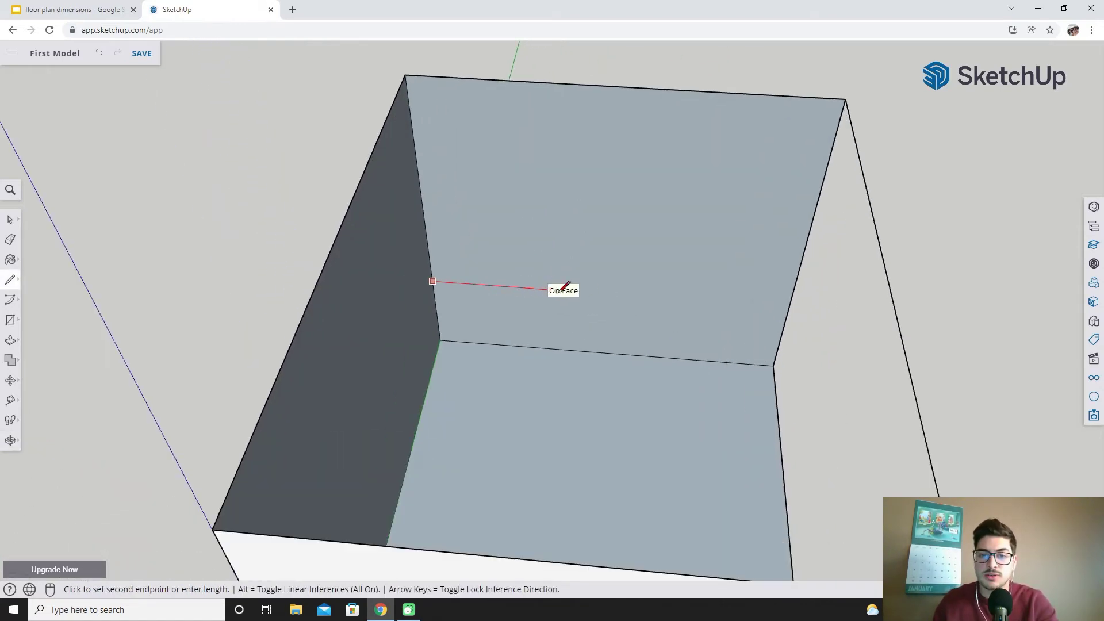
{"action": "mouse_move", "coordinate": [564, 289]}
{"action": "middle_mouse_down"}
{"action": "mouse_move", "coordinate": [565, 249]}
{"action": "mouse_move", "coordinate": [567, 266]}
{"action": "middle_mouse_up"}
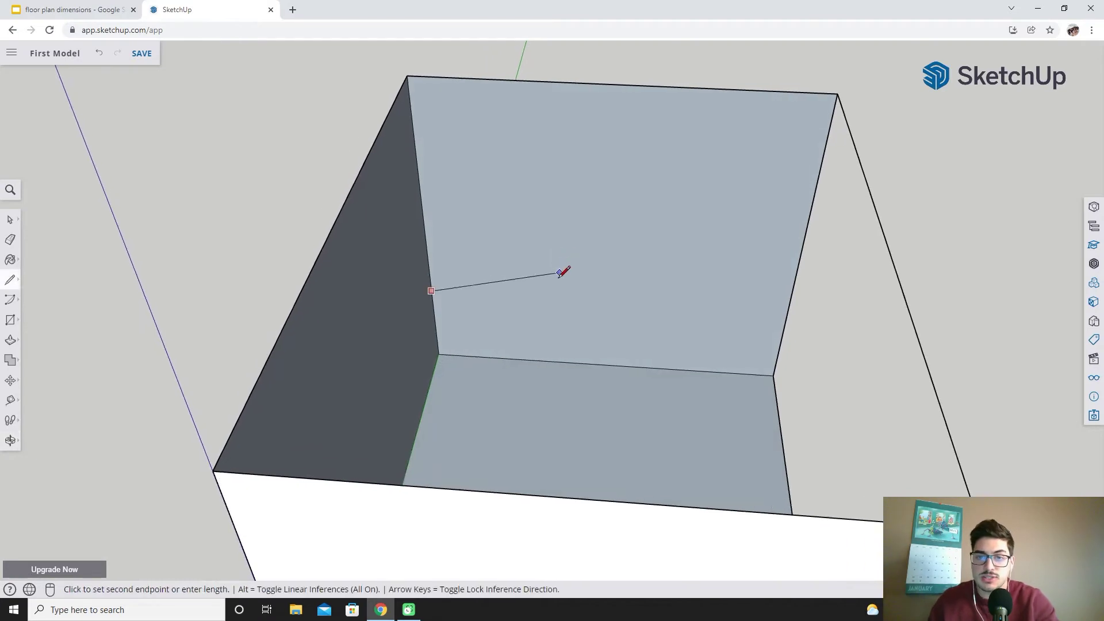
{"action": "left_click", "coordinate": [522, 295]}
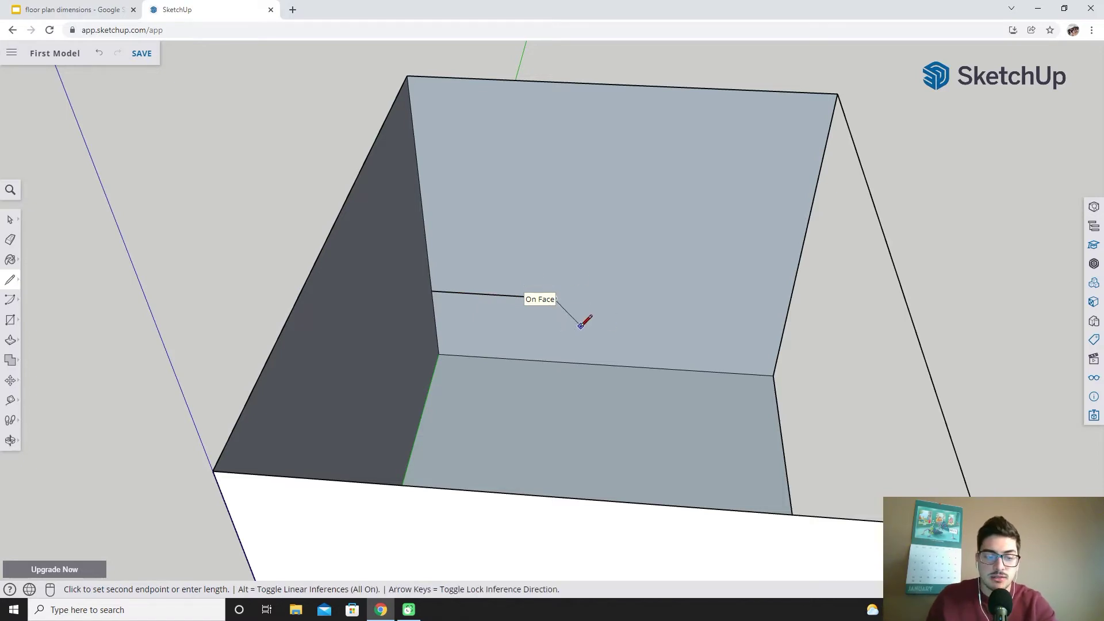
{"action": "key", "text": "Escape"}
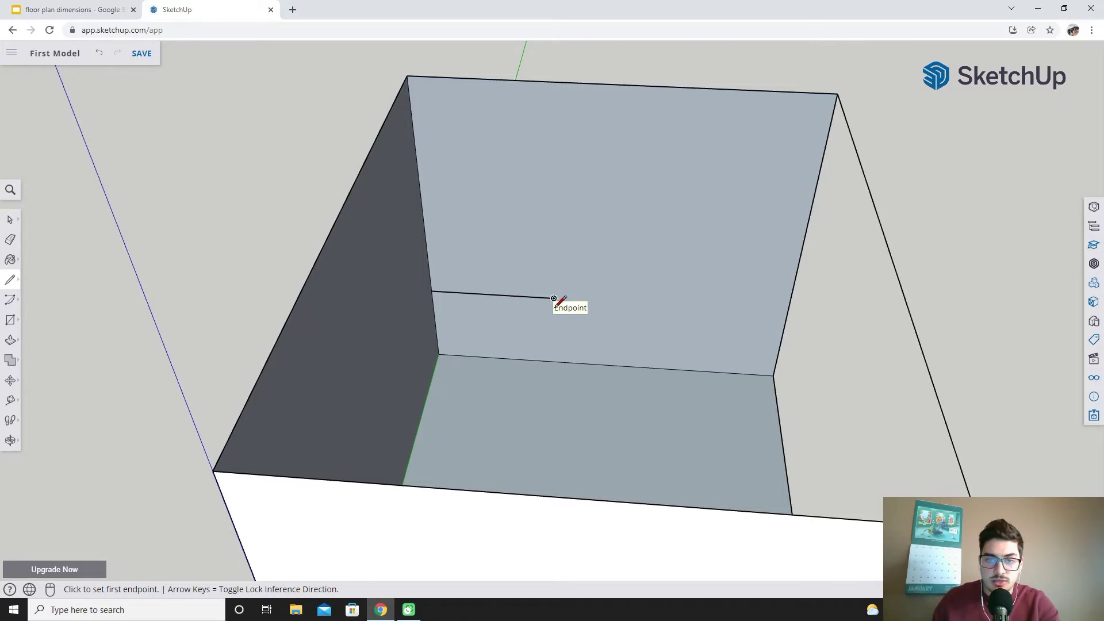
{"action": "middle_click_drag", "start_coordinate": [553, 304], "coordinate": [553, 305]}
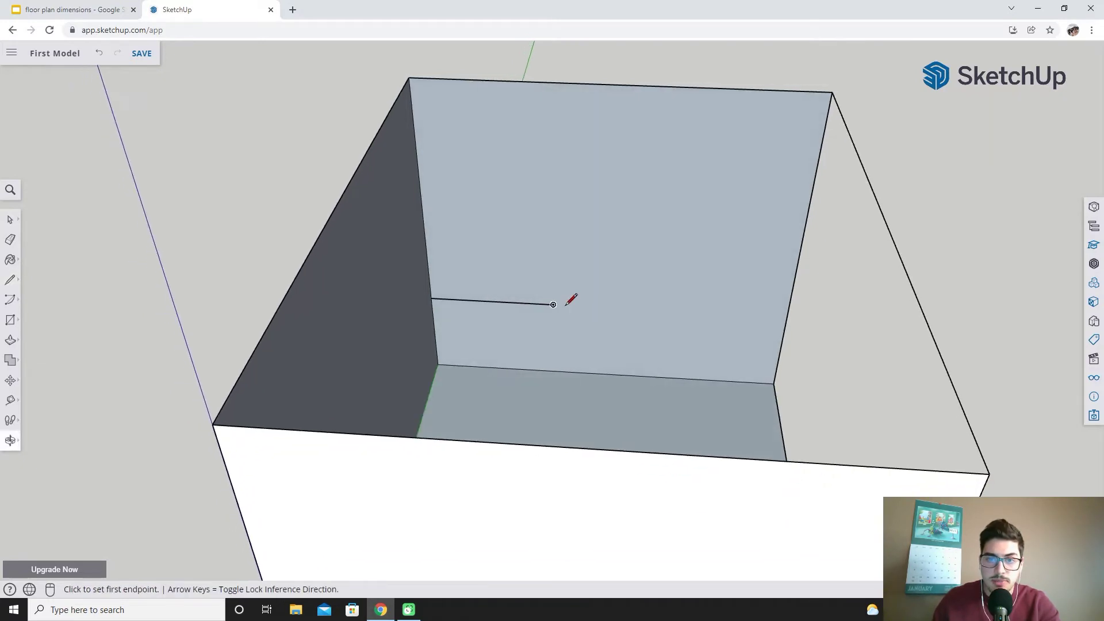
- Draw a vertical line up the back wall from the floor edge, past the horizontal line's end
{"action": "left_click", "coordinate": [554, 371]}
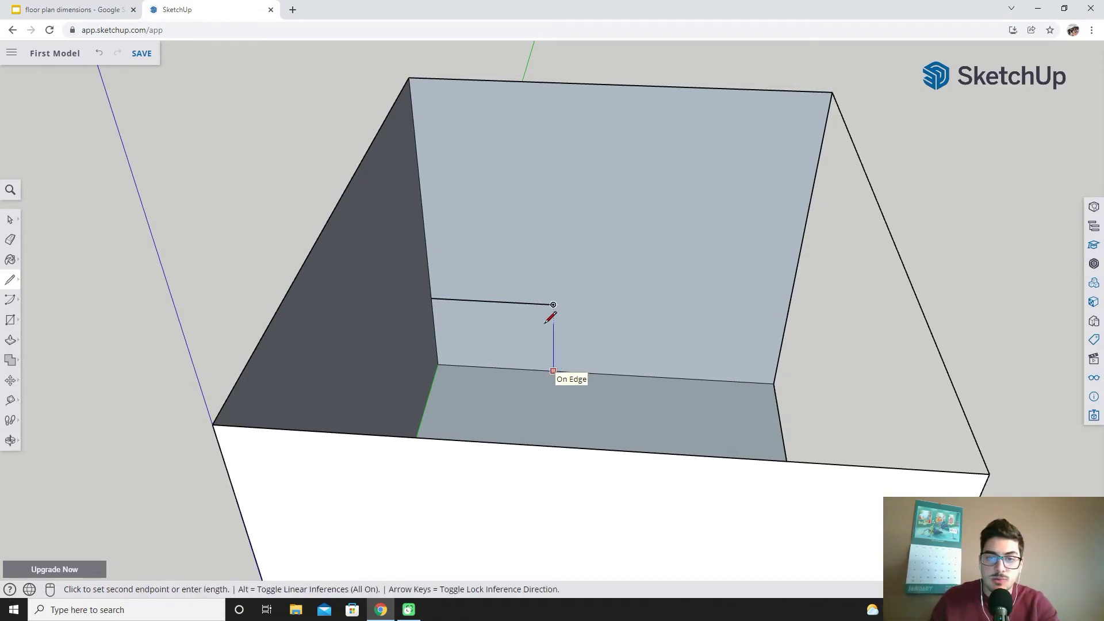
{"action": "left_click", "coordinate": [553, 272]}
{"action": "left_click", "coordinate": [553, 259]}
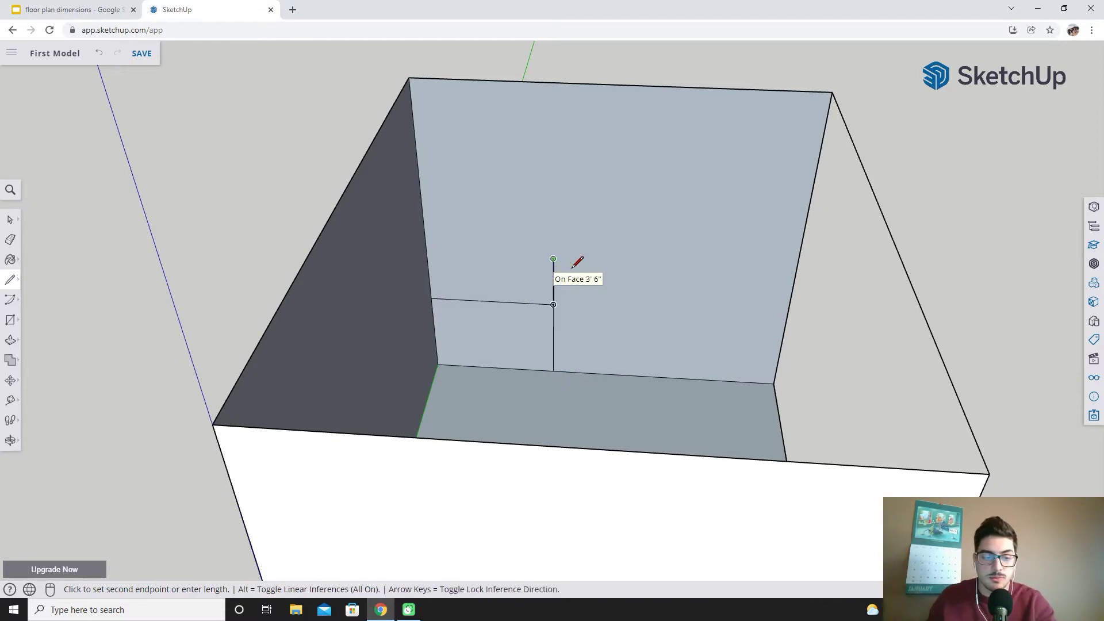
{"action": "key", "text": "Escape"}
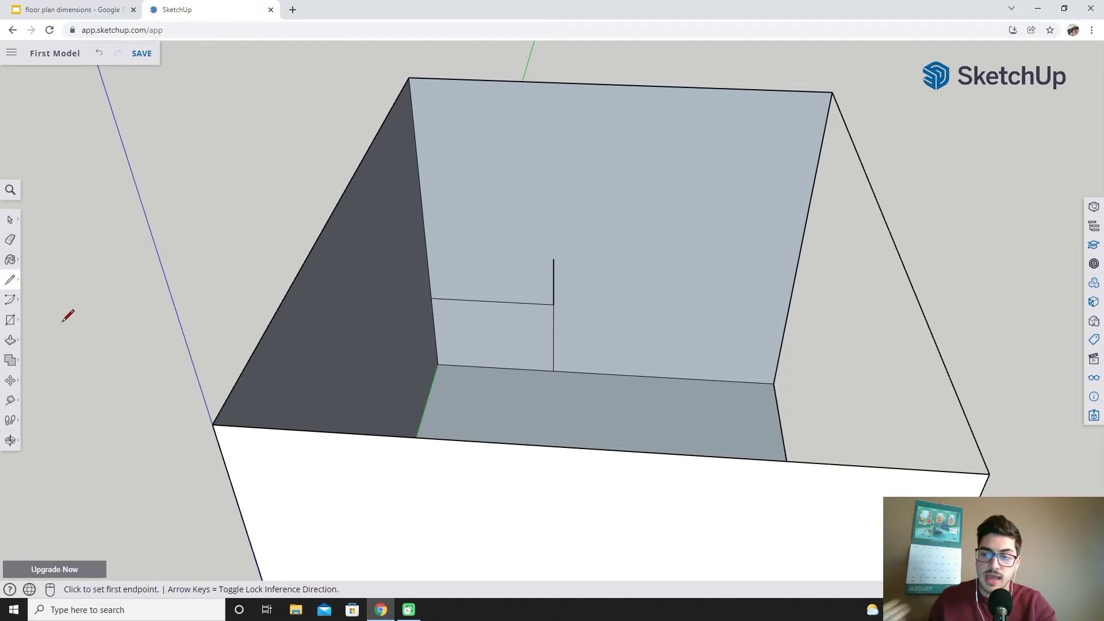
- Draw a square rectangle from the vertical line's top and delete its face to open the window
{"action": "left_click", "coordinate": [10, 320]}
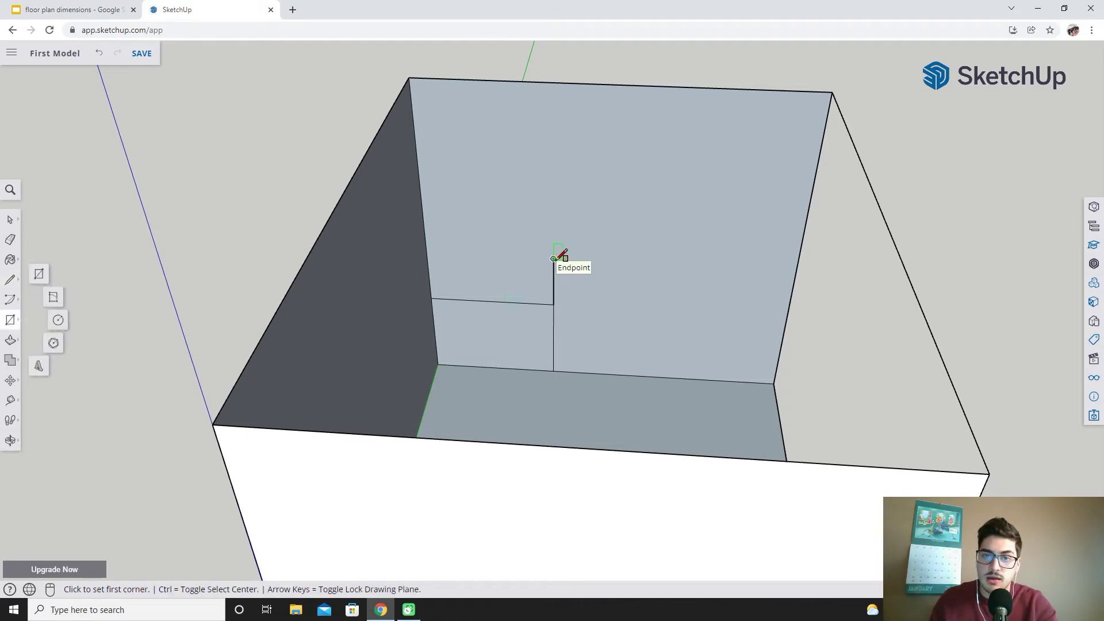
{"action": "left_click", "coordinate": [553, 258]}
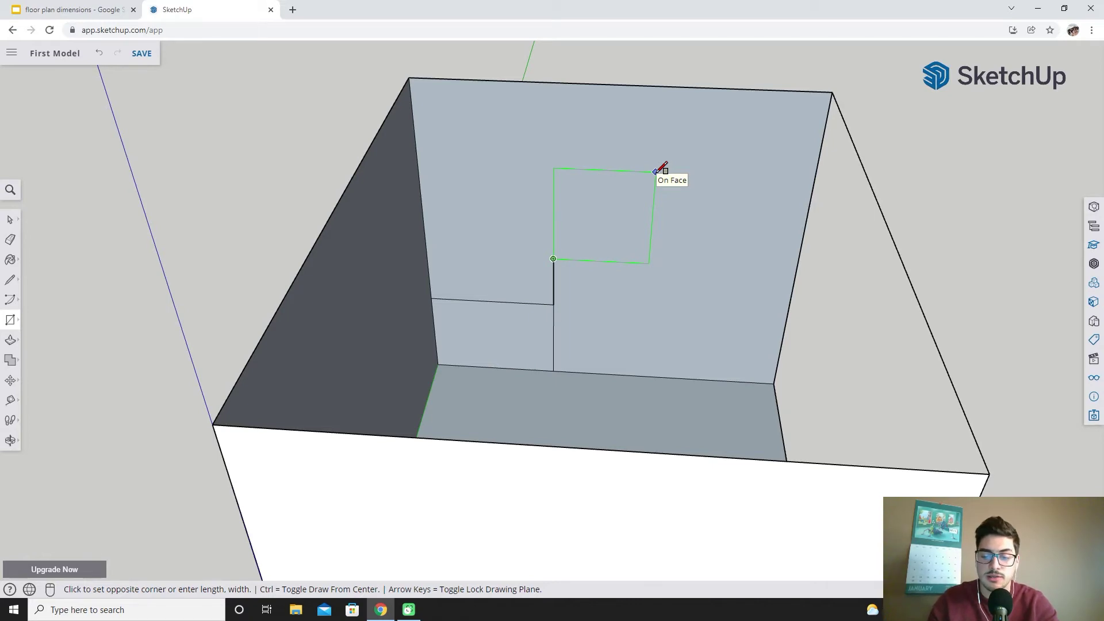
{"action": "left_click", "coordinate": [657, 171]}
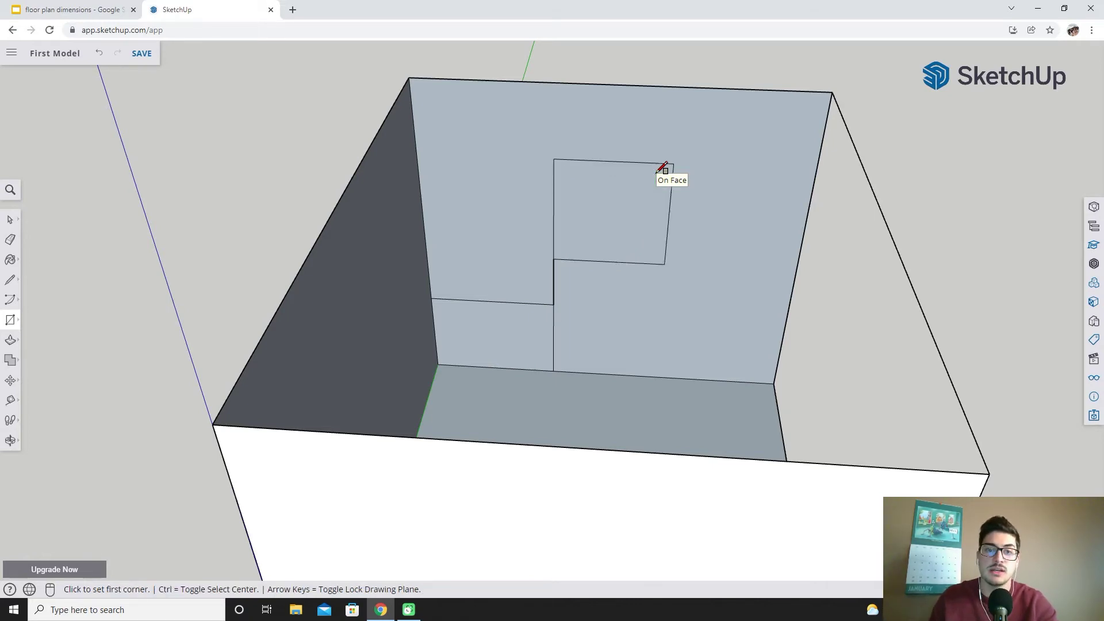
{"action": "left_click", "coordinate": [10, 219]}
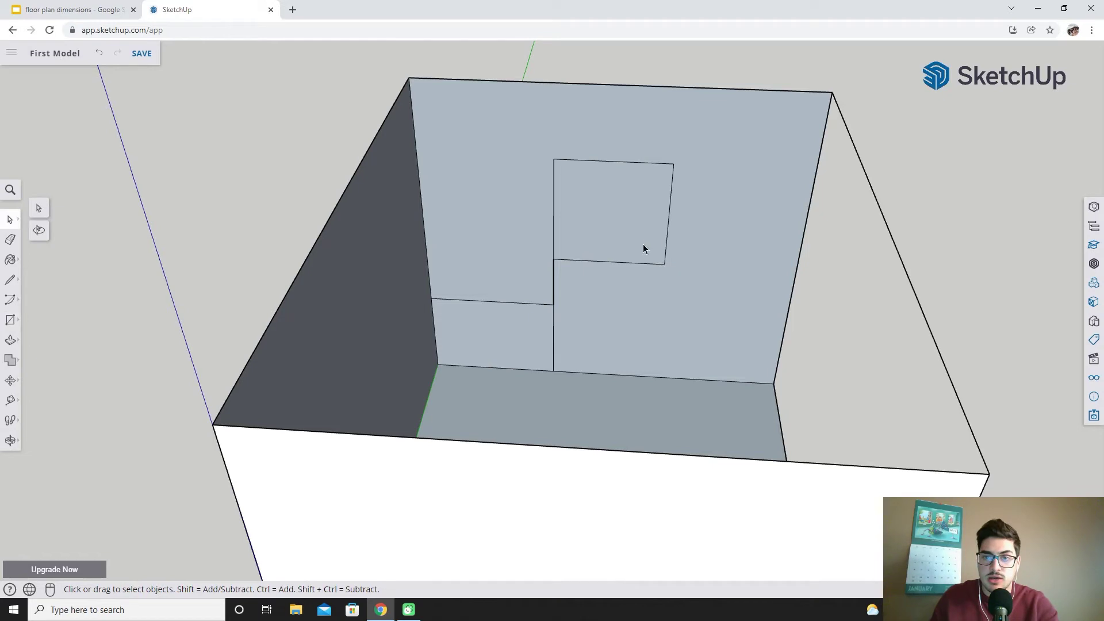
{"action": "left_click", "coordinate": [578, 210]}
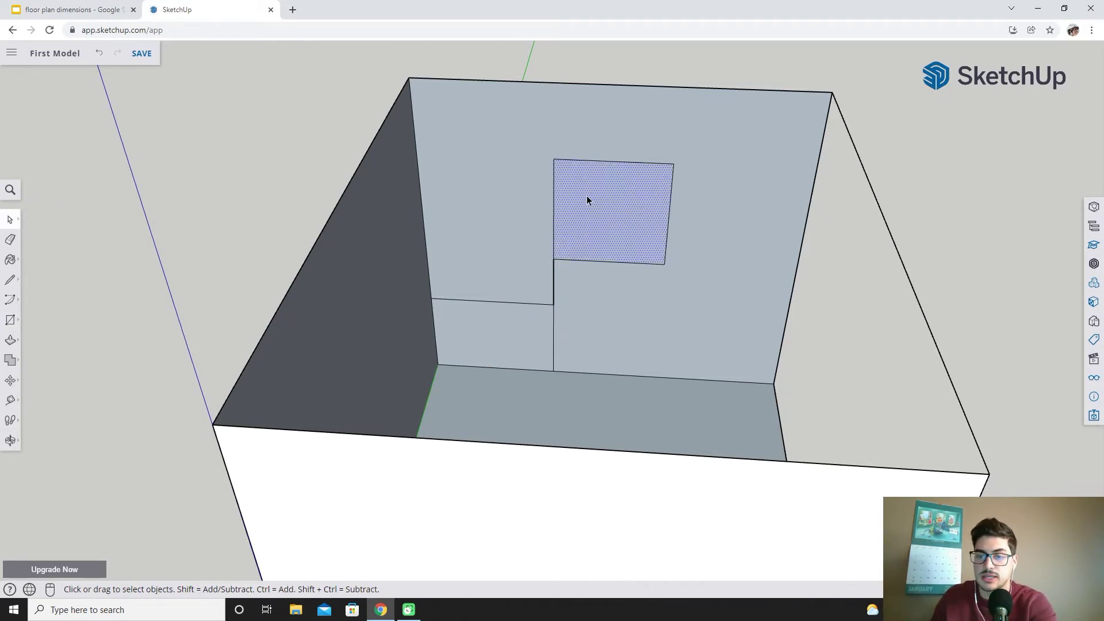
{"action": "key", "text": "Delete"}
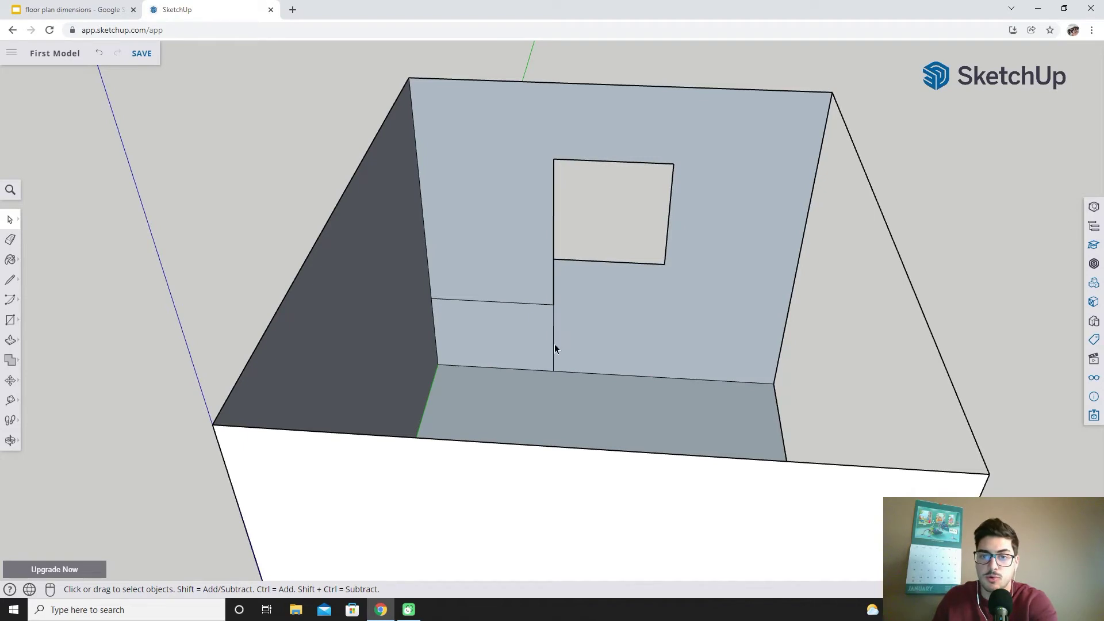
- Delete the vertical and horizontal guide lines below the window opening
{"action": "key", "text": "Delete"}
{"action": "left_click", "coordinate": [541, 303]}
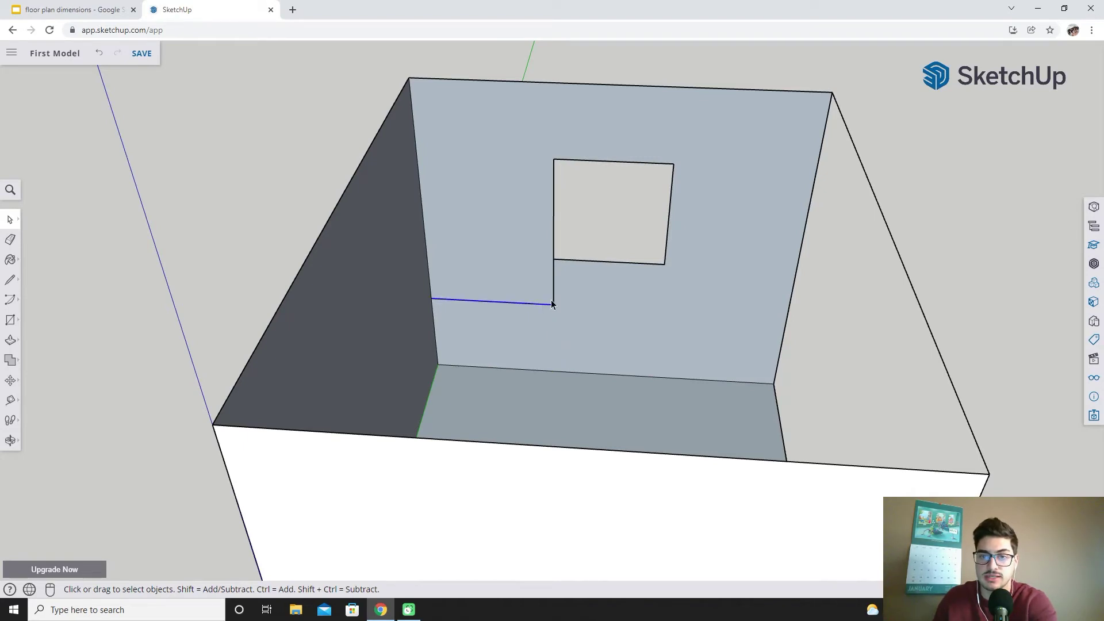
{"action": "key", "text": "Delete"}
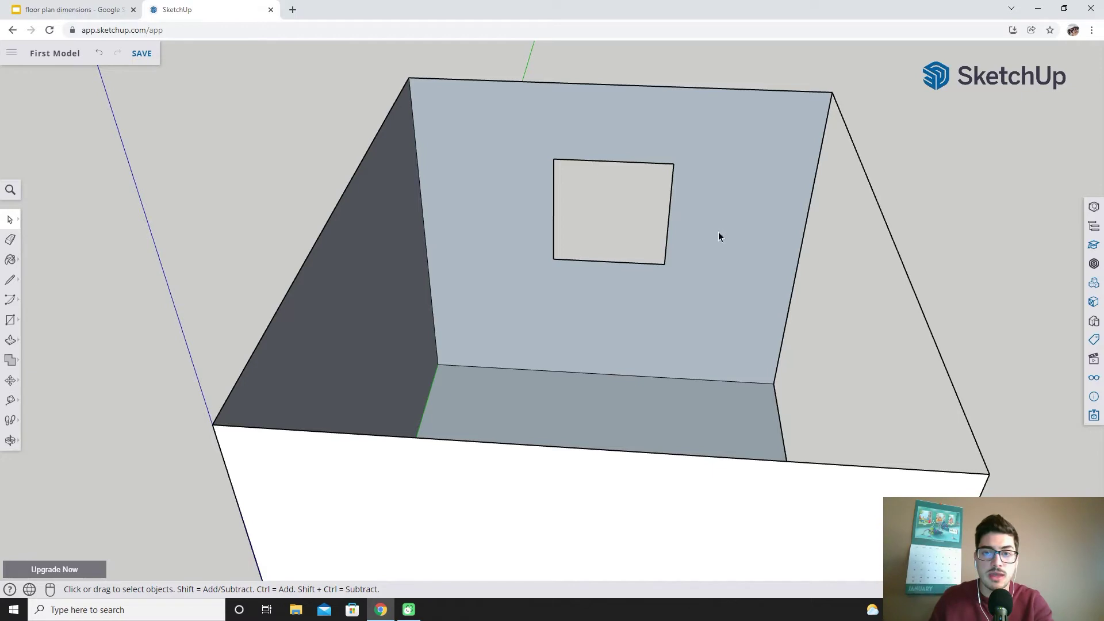
{"action": "middle_click_drag", "start_coordinate": [753, 280], "coordinate": [508, 226]}
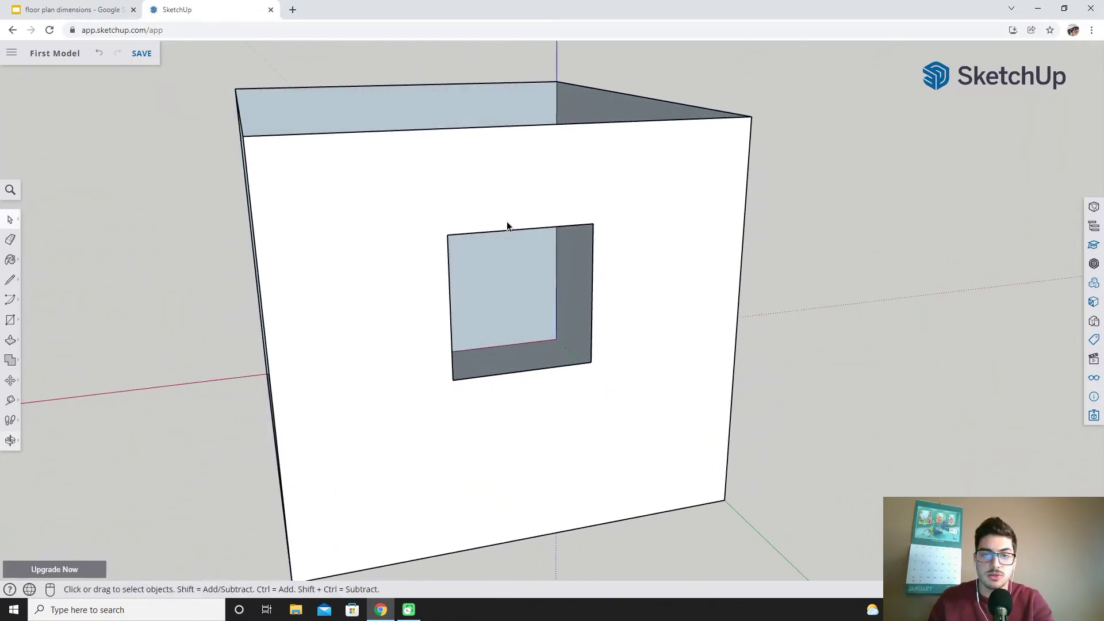
{"action": "scroll", "coordinate": [563, 318], "scroll_direction": "down", "scroll_amount": 5}
{"action": "middle_click_drag", "start_coordinate": [563, 318], "coordinate": [740, 410]}
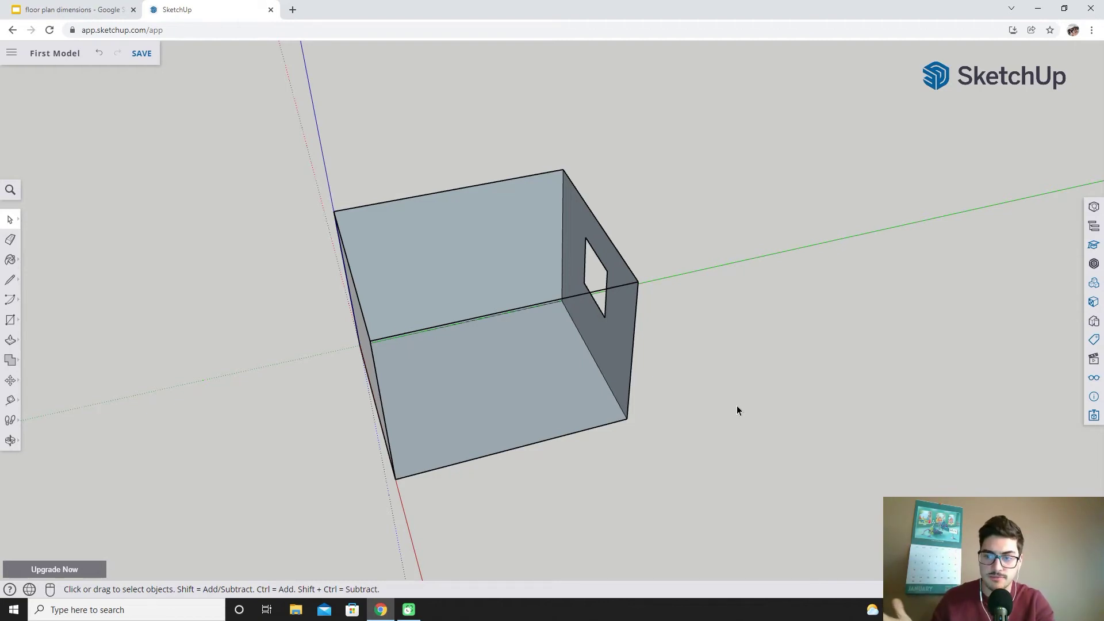
{"action": "middle_click_drag", "start_coordinate": [678, 367], "coordinate": [620, 323]}
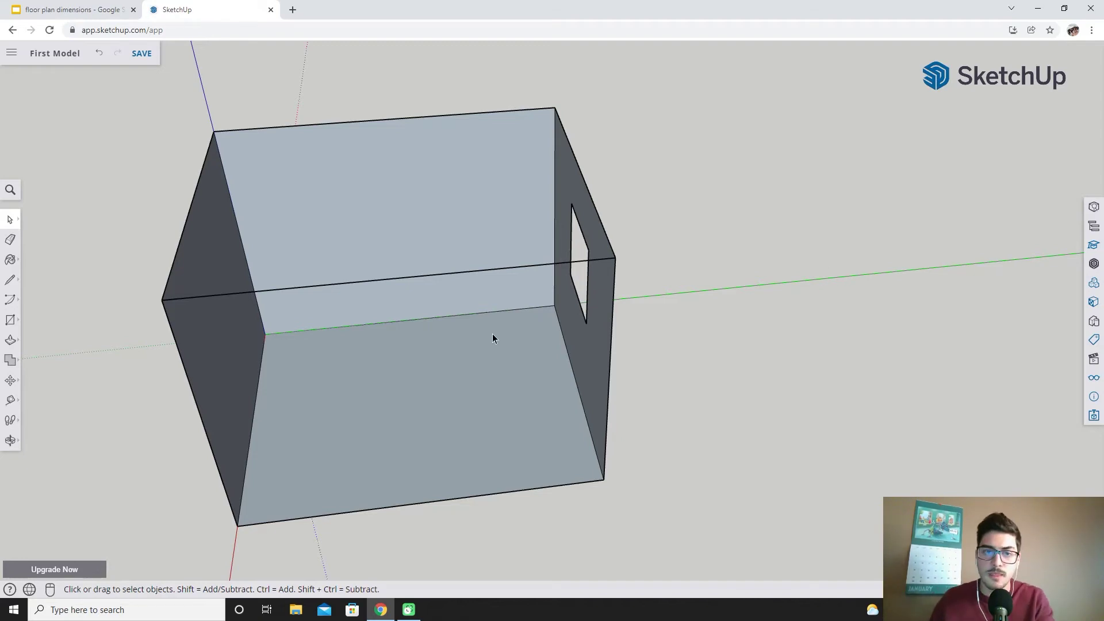
{"action": "middle_click_drag", "start_coordinate": [492, 338], "coordinate": [387, 333]}
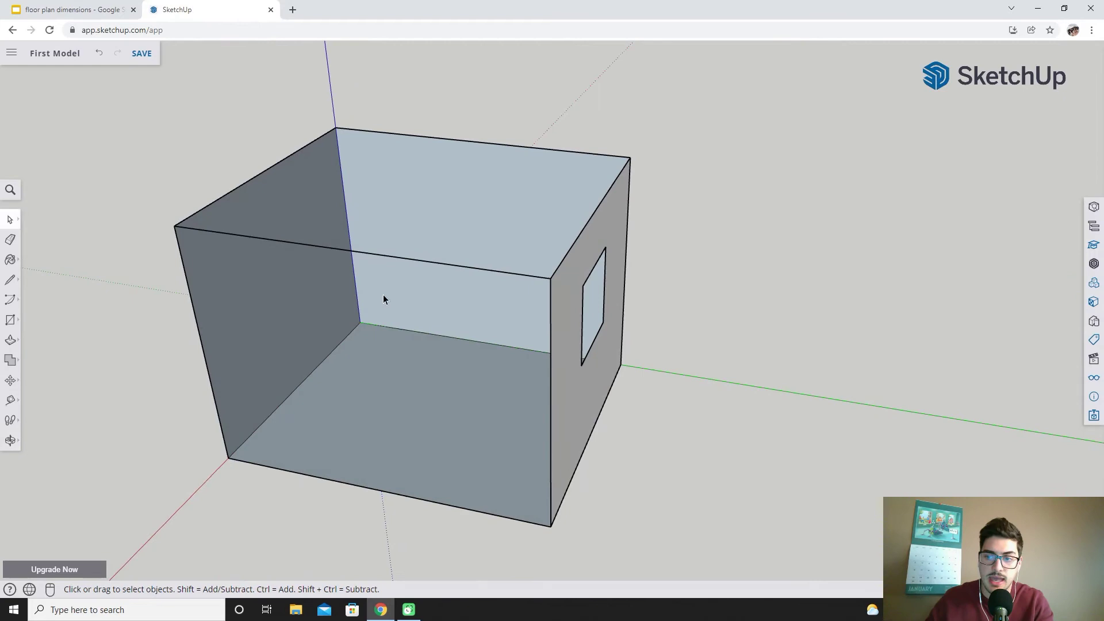
{"action": "left_click", "coordinate": [81, 9]}
{"action": "left_click", "coordinate": [203, 4]}
{"action": "left_click", "coordinate": [80, 10]}
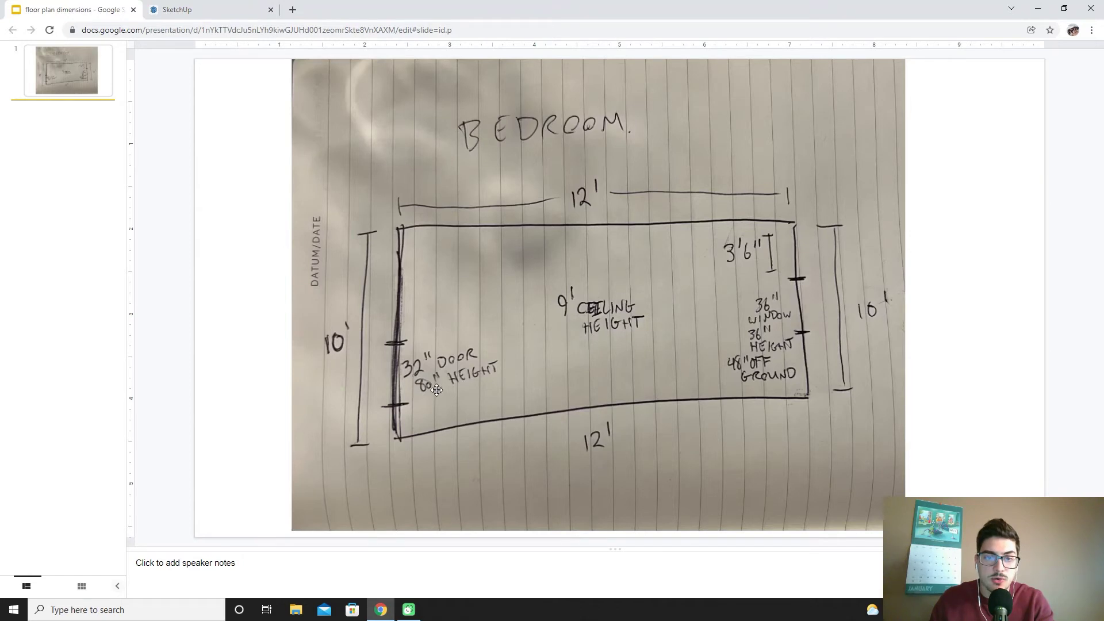
{"action": "left_click", "coordinate": [207, 10]}
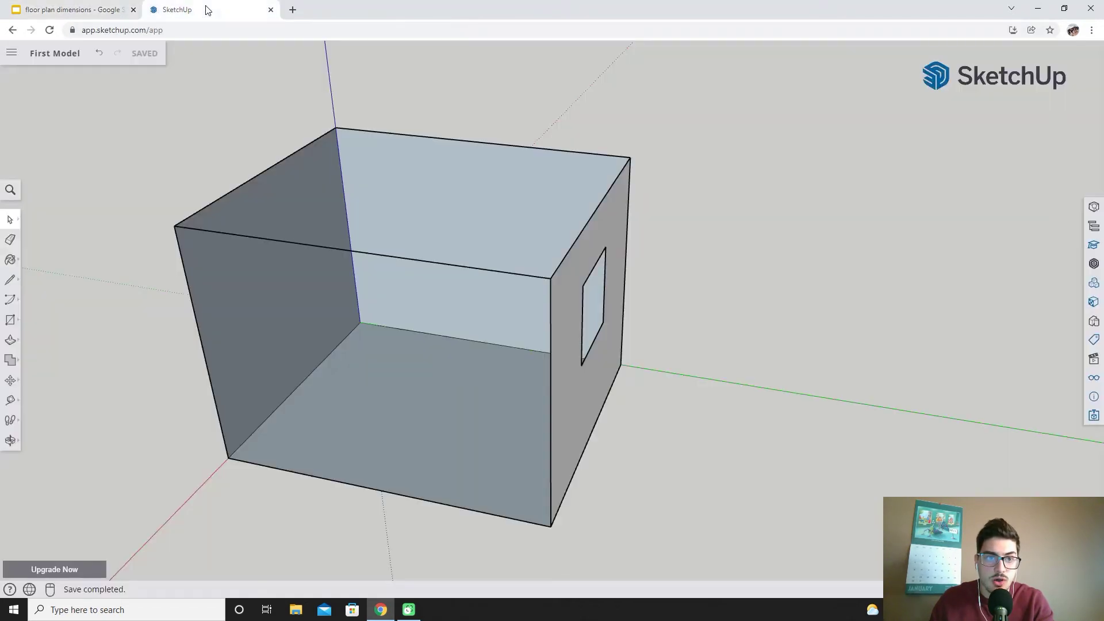
{"action": "left_click", "coordinate": [10, 279]}
- Draw a short line along the left wall's base from the bottom-left corner to mark the door's start
{"action": "left_click", "coordinate": [229, 457]}
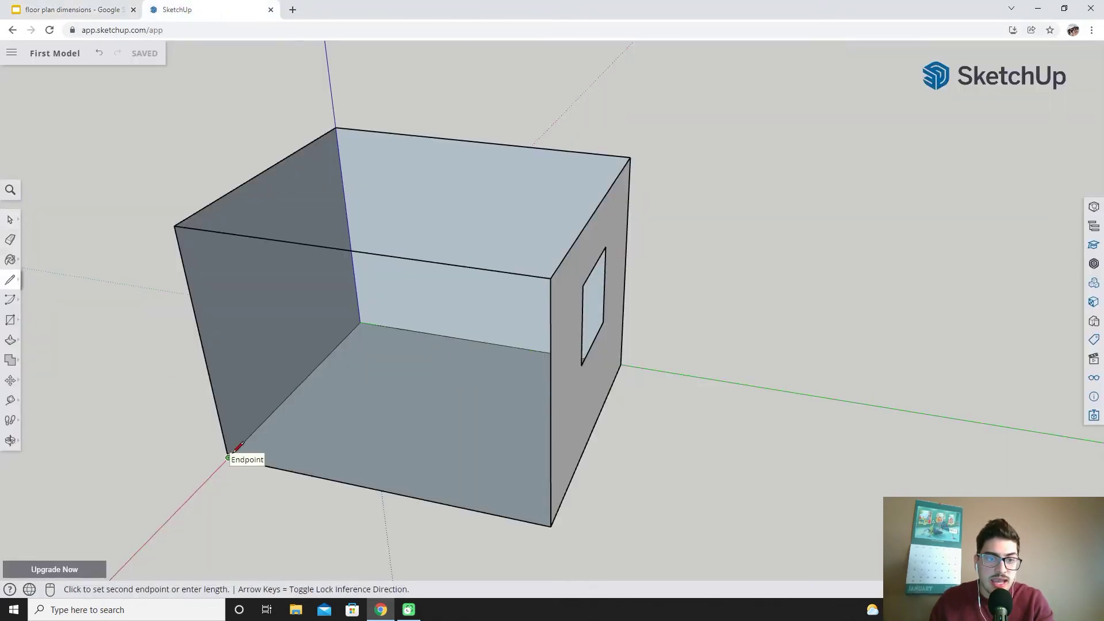
{"action": "left_click", "coordinate": [254, 429]}
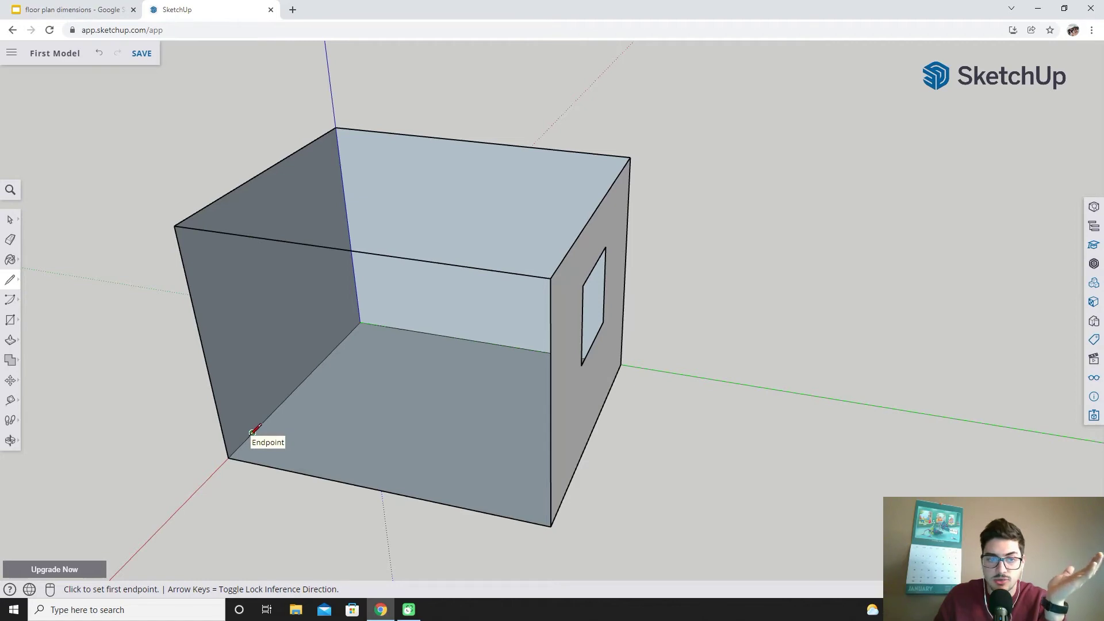
{"action": "left_click", "coordinate": [8, 324]}
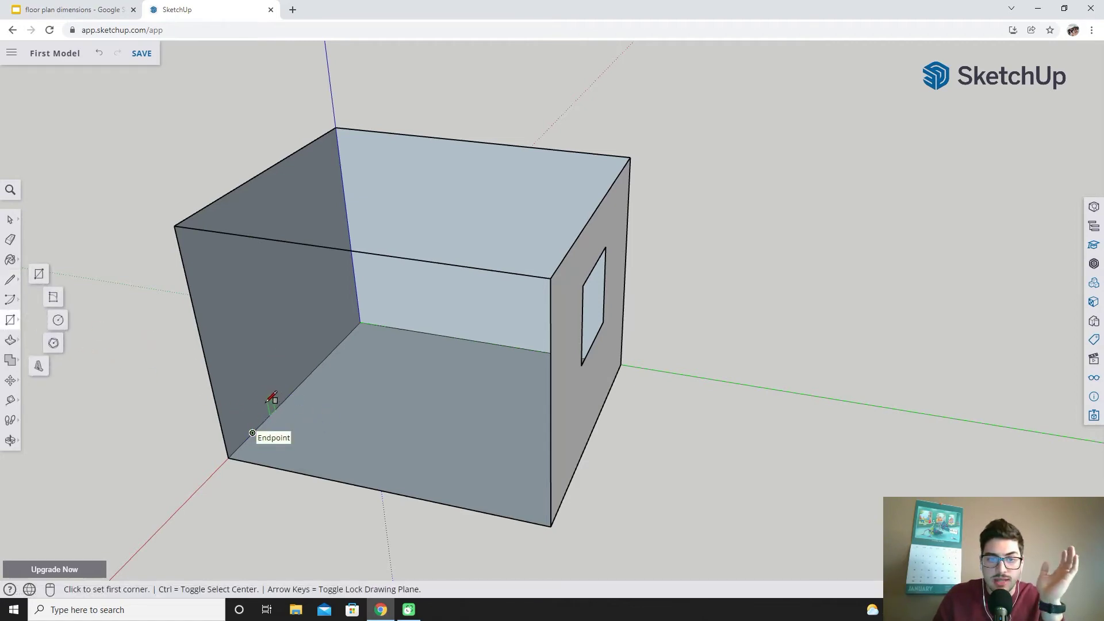
{"action": "left_click", "coordinate": [9, 280]}
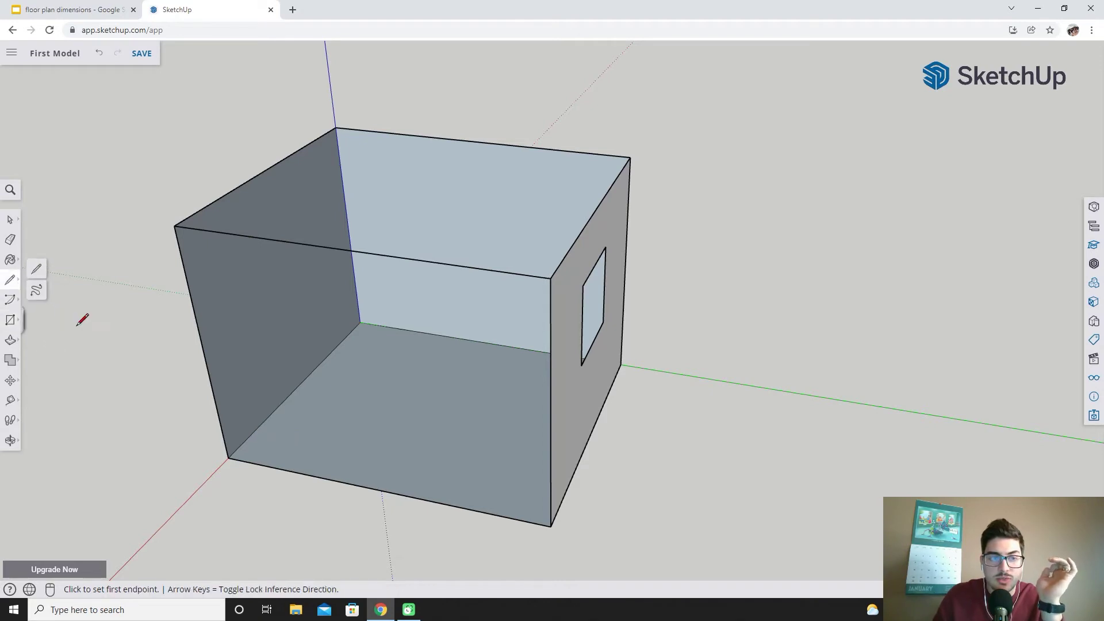
{"action": "left_click", "coordinate": [252, 432]}
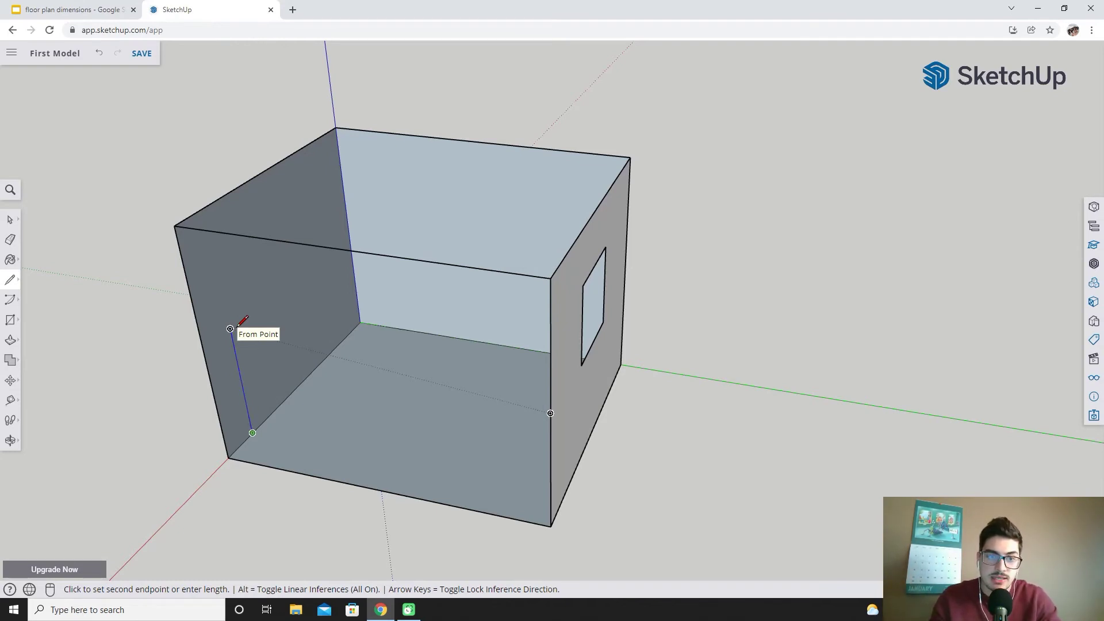
- Draw the door outline up, across and down the left wall, then delete its face
{"action": "key", "text": "Return"}
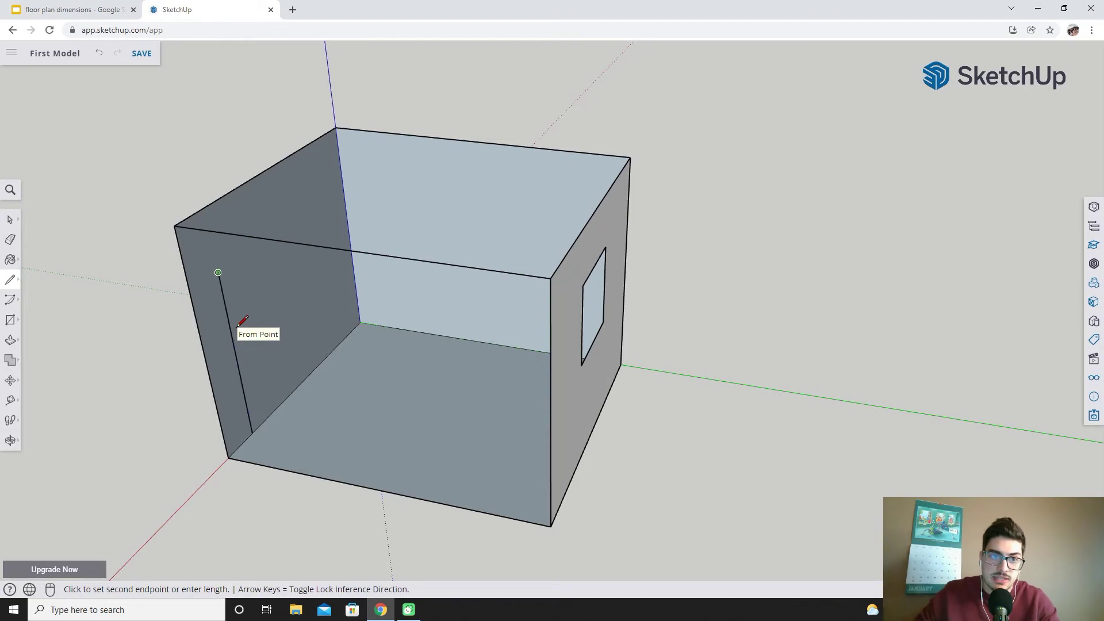
{"action": "left_click", "coordinate": [260, 242]}
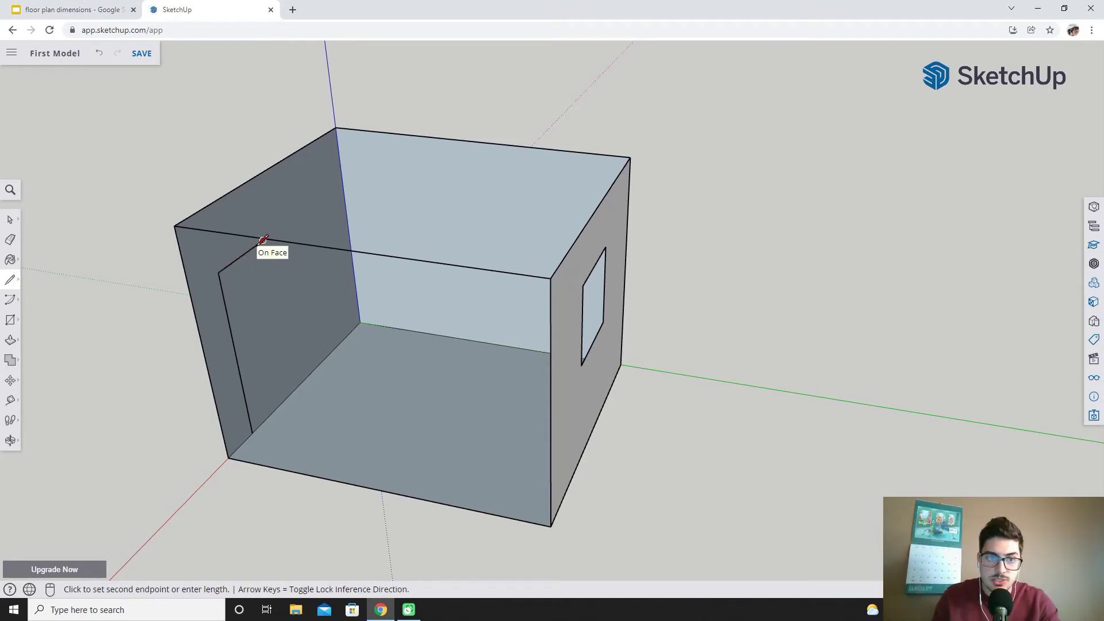
{"action": "left_click", "coordinate": [290, 392]}
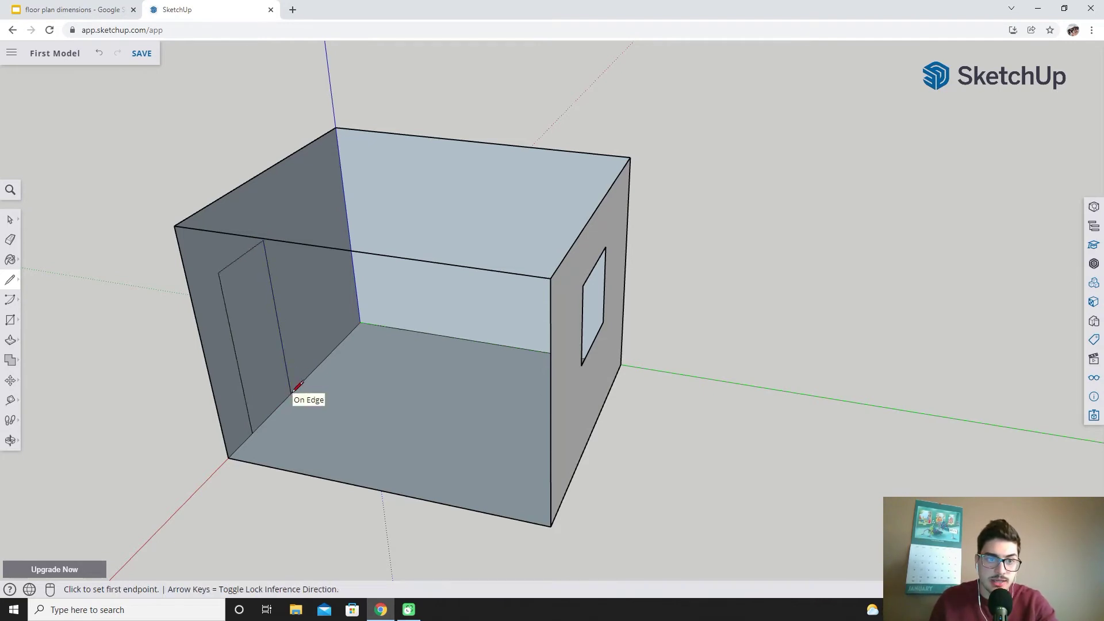
{"action": "left_click", "coordinate": [9, 220]}
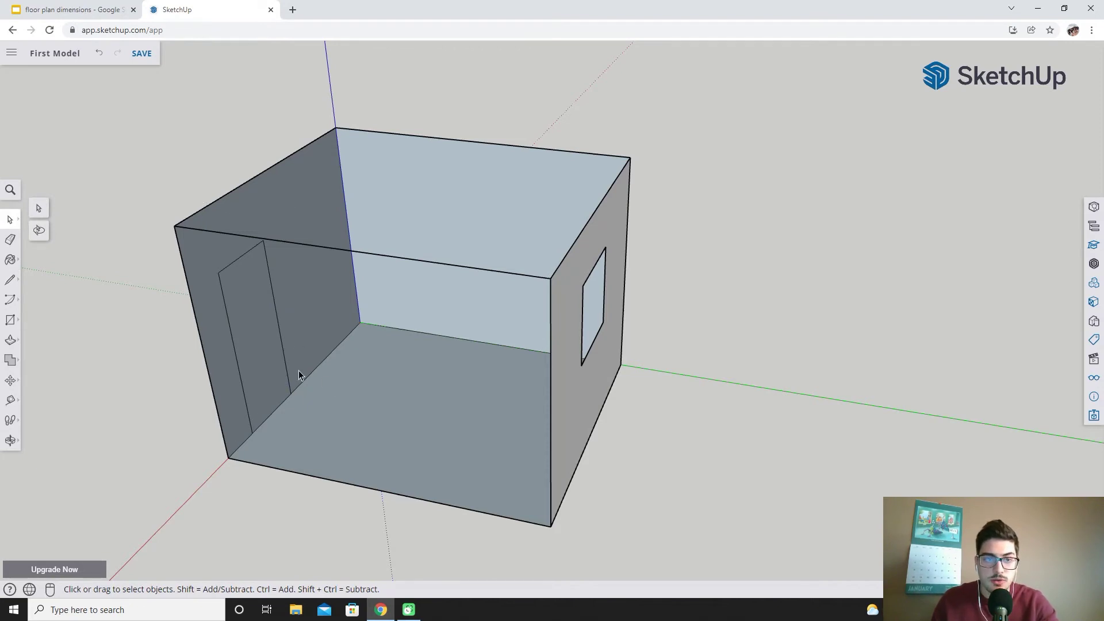
{"action": "left_click", "coordinate": [260, 355]}
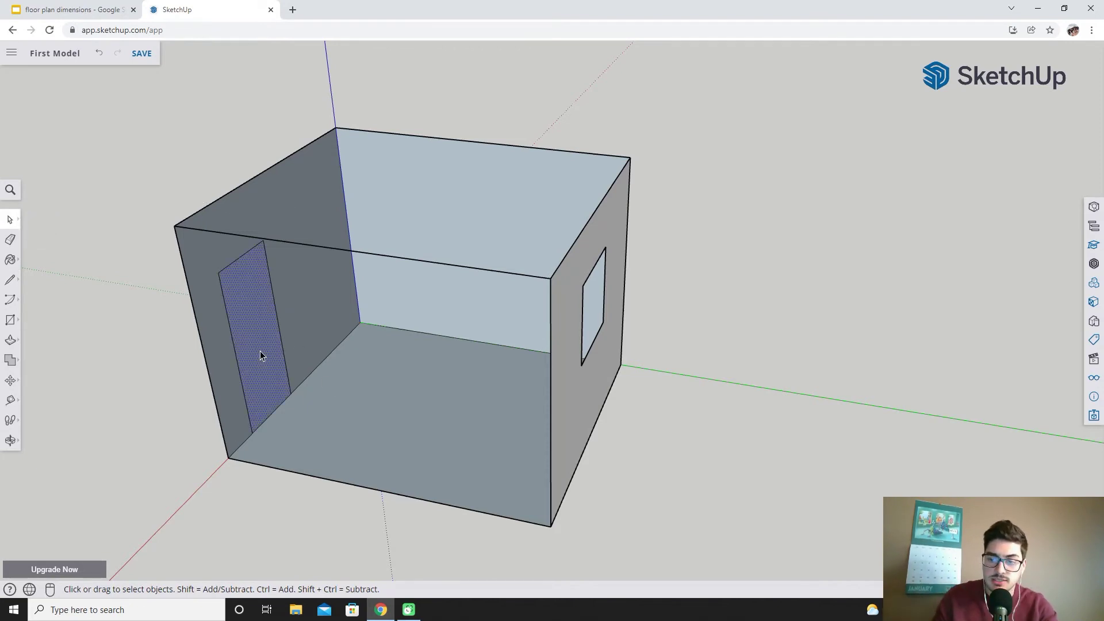
{"action": "key", "text": "Delete"}
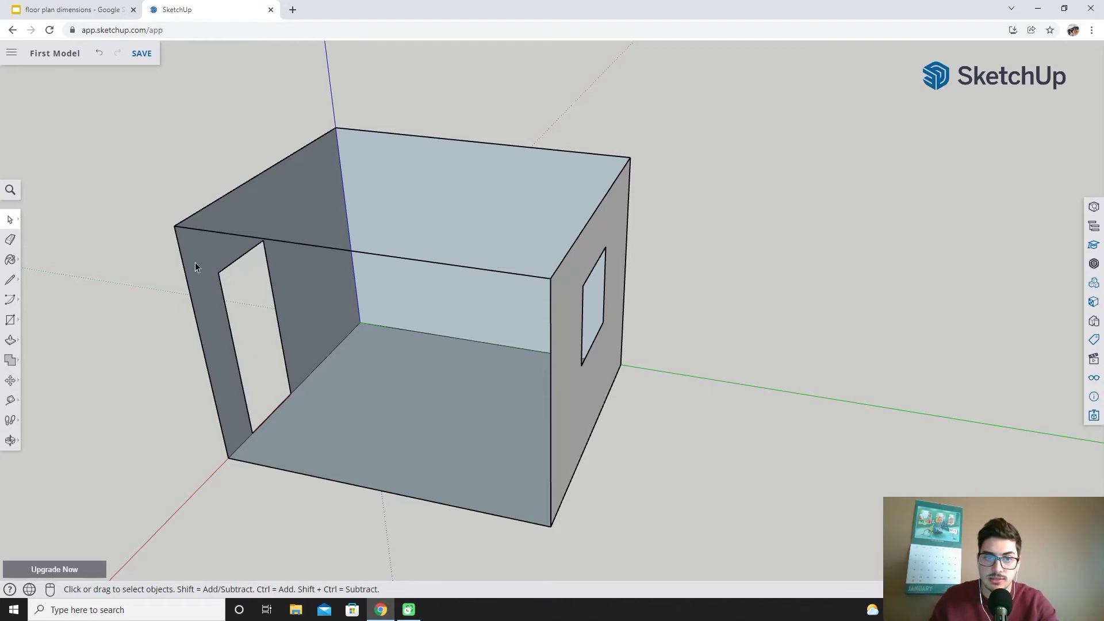
{"action": "middle_click_drag", "start_coordinate": [133, 358], "coordinate": [402, 345]}
- Check the Slides floor plan, then back in the model review the openings and open Materials
{"action": "left_click", "coordinate": [58, 8]}
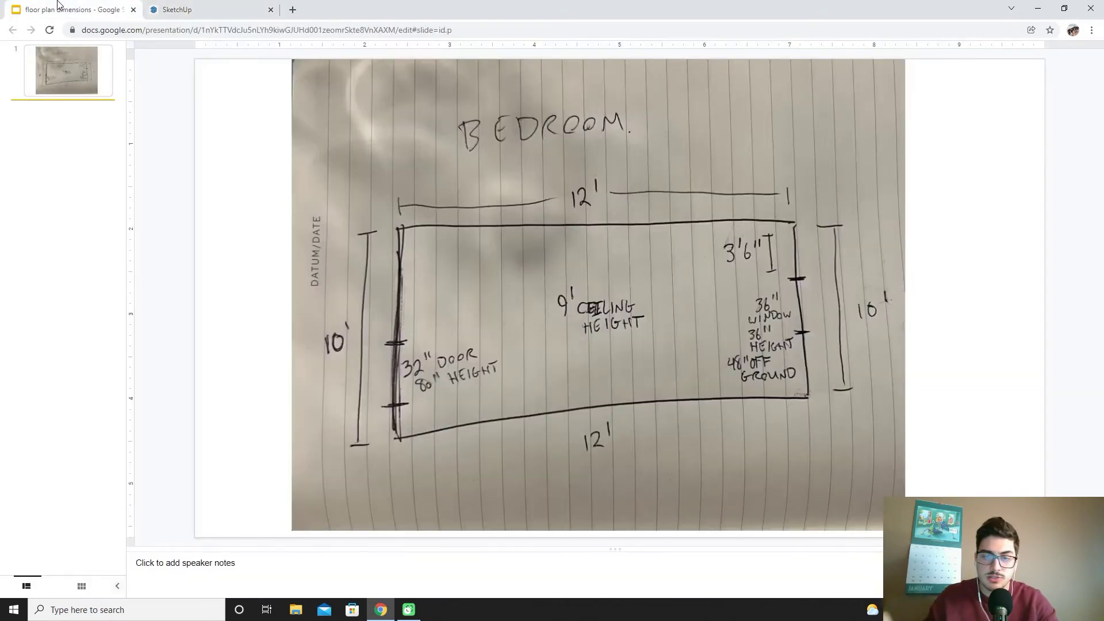
{"action": "left_click", "coordinate": [199, 7]}
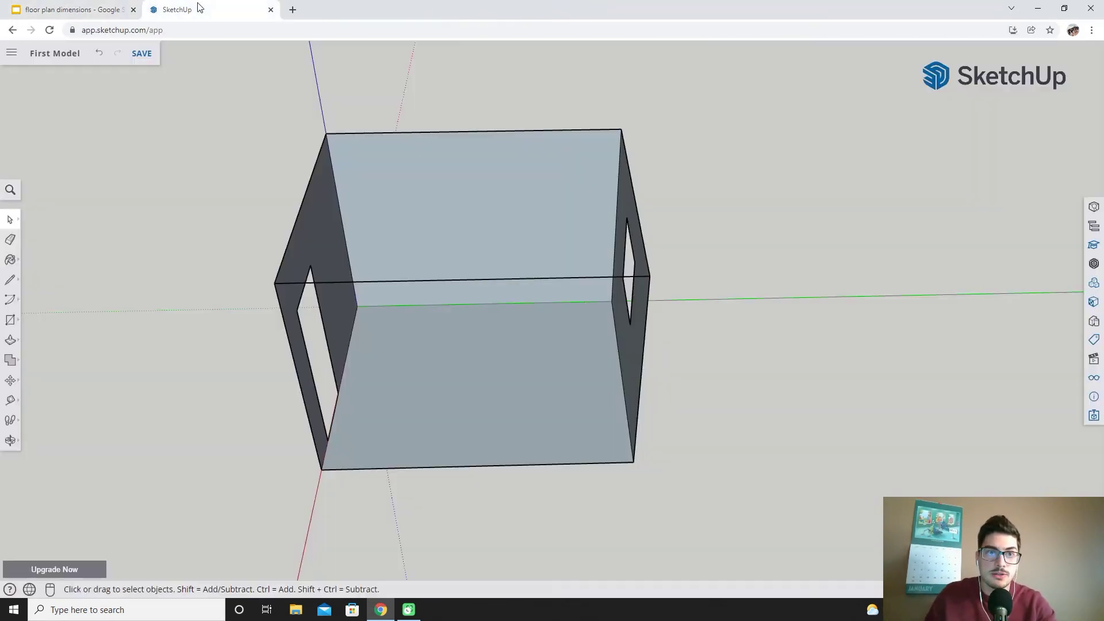
{"action": "middle_click_drag", "start_coordinate": [443, 374], "coordinate": [481, 301]}
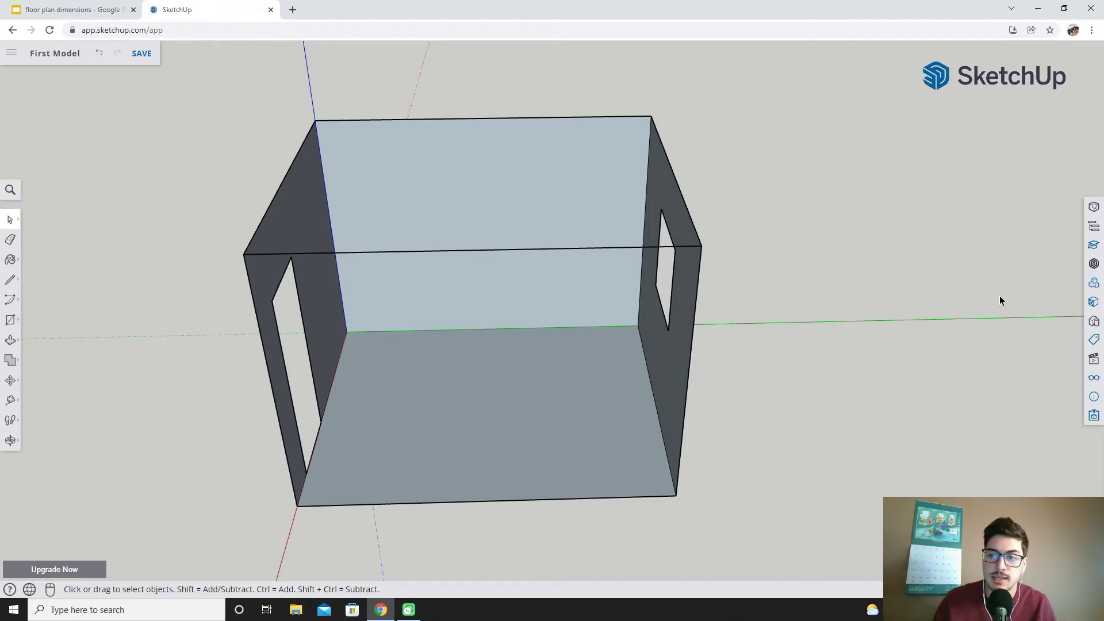
{"action": "left_click", "coordinate": [1094, 302]}
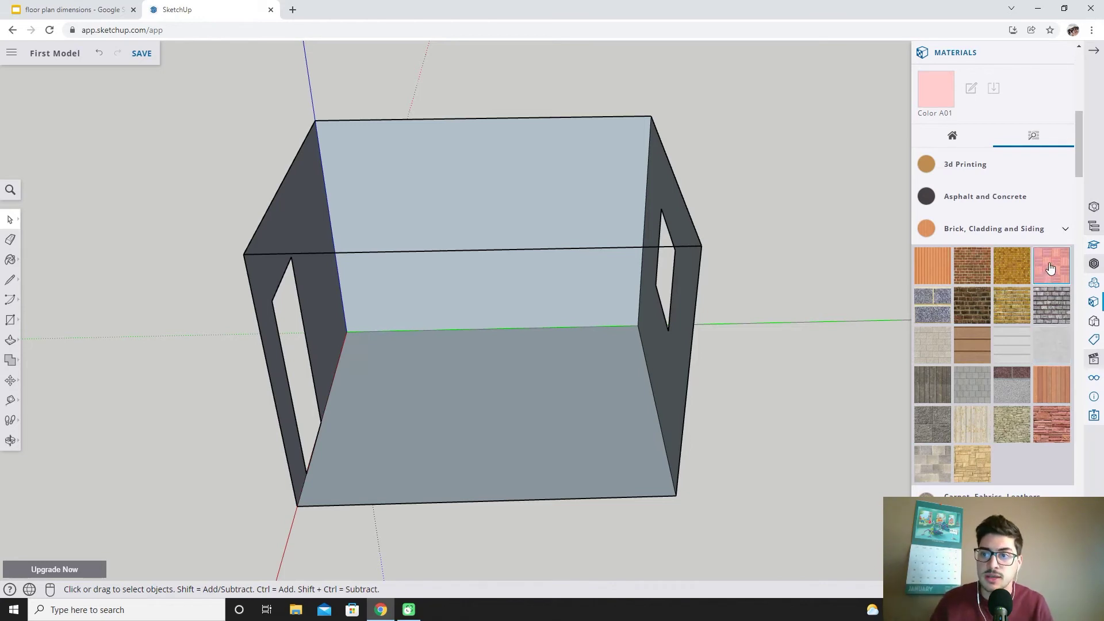
- Browse the Carpet/Fabric/Wallpaper, Colors and In Model materials in the library
{"action": "left_click", "coordinate": [1063, 229]}
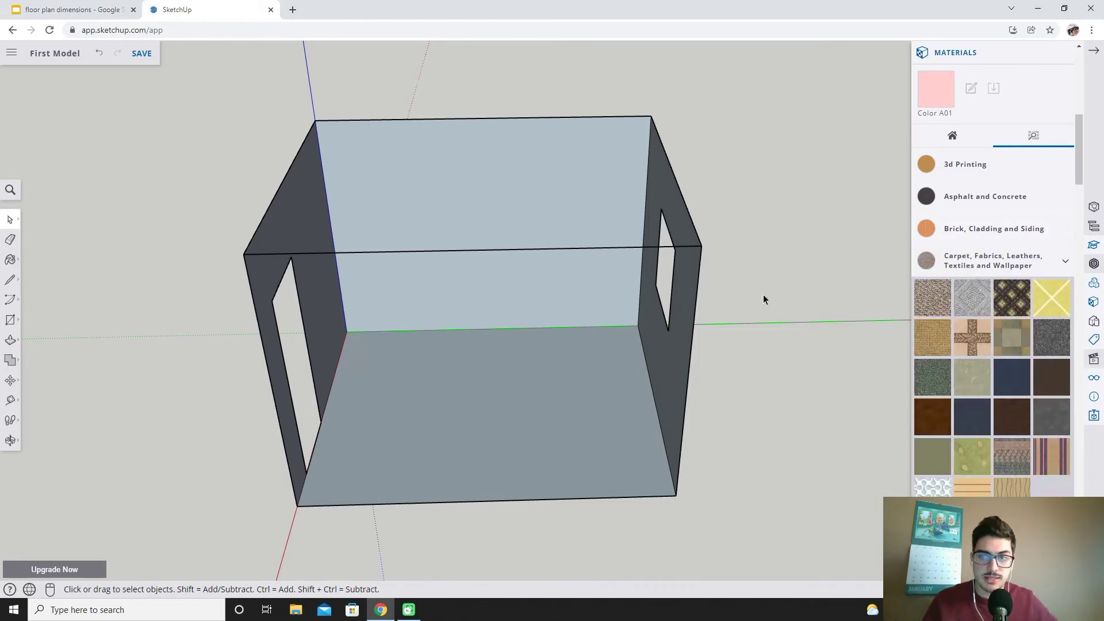
{"action": "left_click", "coordinate": [1041, 267]}
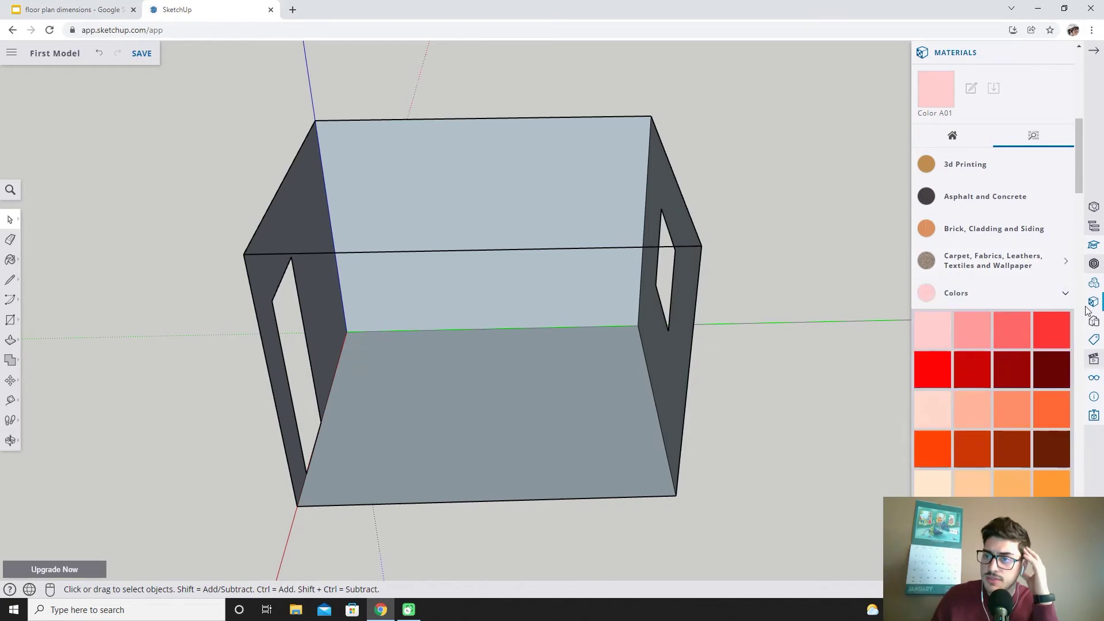
{"action": "left_click", "coordinate": [1094, 51]}
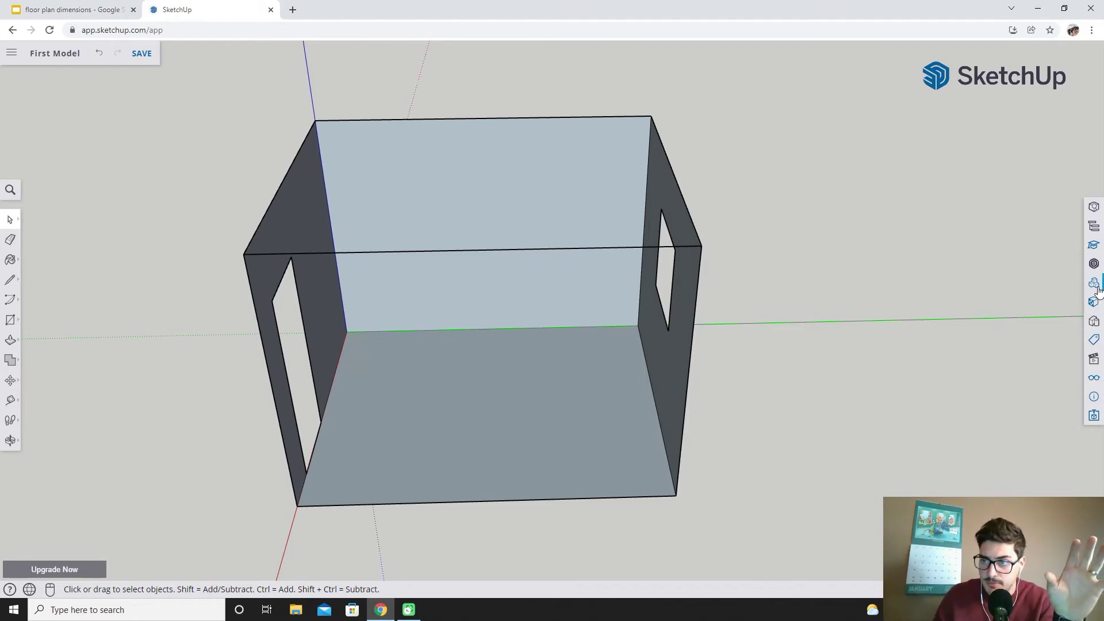
{"action": "left_click", "coordinate": [1094, 308]}
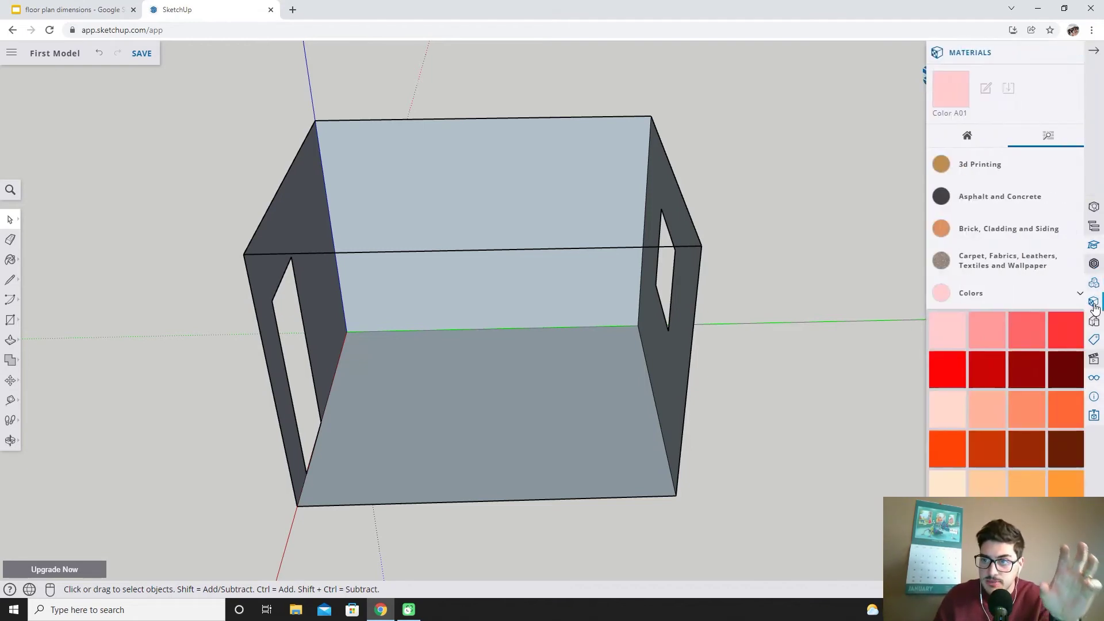
{"action": "left_click", "coordinate": [1046, 294]}
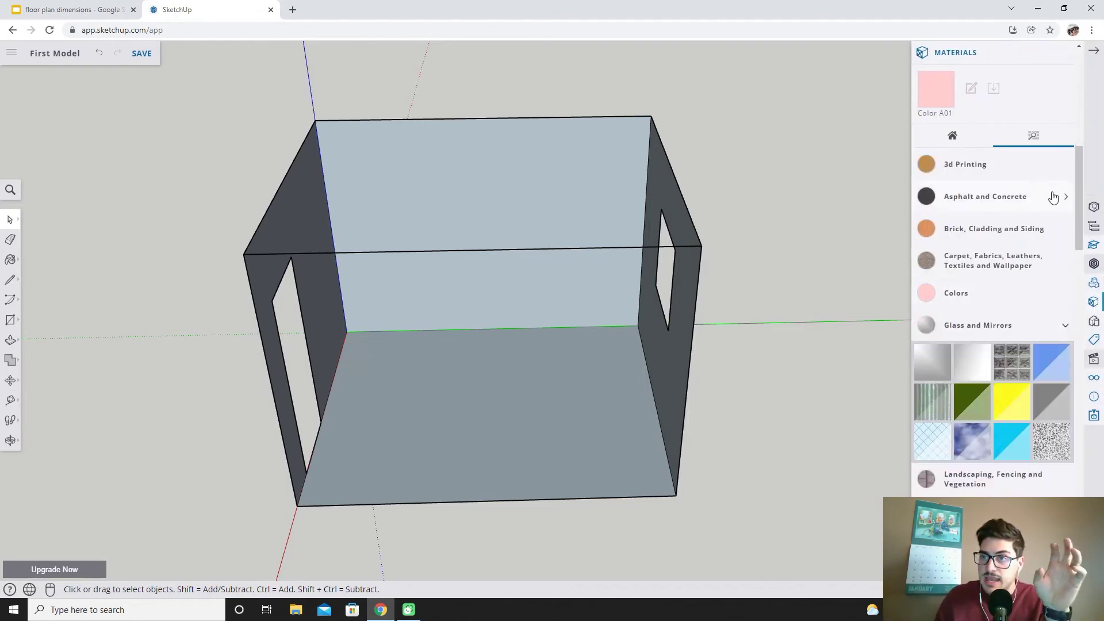
{"action": "left_click", "coordinate": [952, 143]}
{"action": "scroll", "coordinate": [944, 353], "scroll_direction": "down", "scroll_amount": 1}
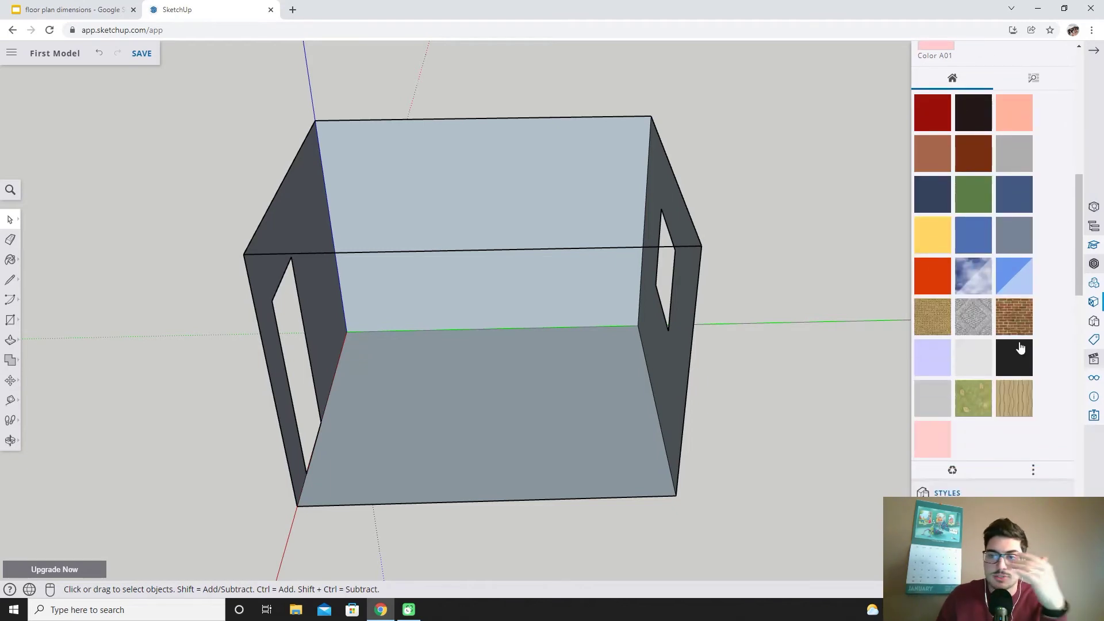
{"action": "scroll", "coordinate": [951, 339], "scroll_direction": "up", "scroll_amount": 4}
{"action": "scroll", "coordinate": [951, 332], "scroll_direction": "down", "scroll_amount": 2}
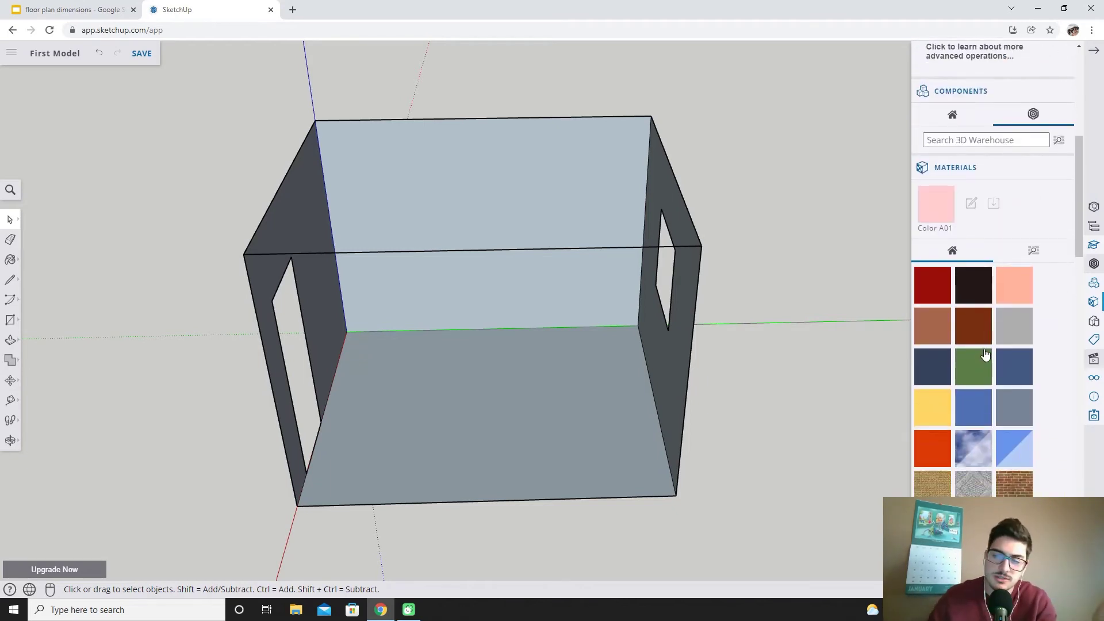
{"action": "scroll", "coordinate": [948, 322], "scroll_direction": "down", "scroll_amount": 1}
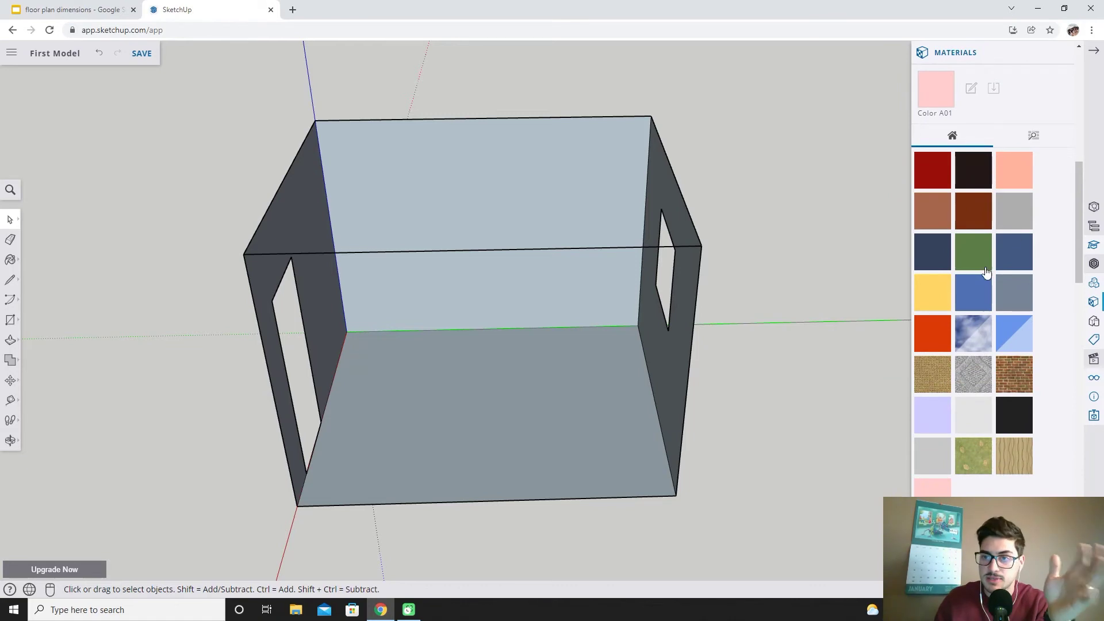
{"action": "left_click", "coordinate": [1038, 137]}
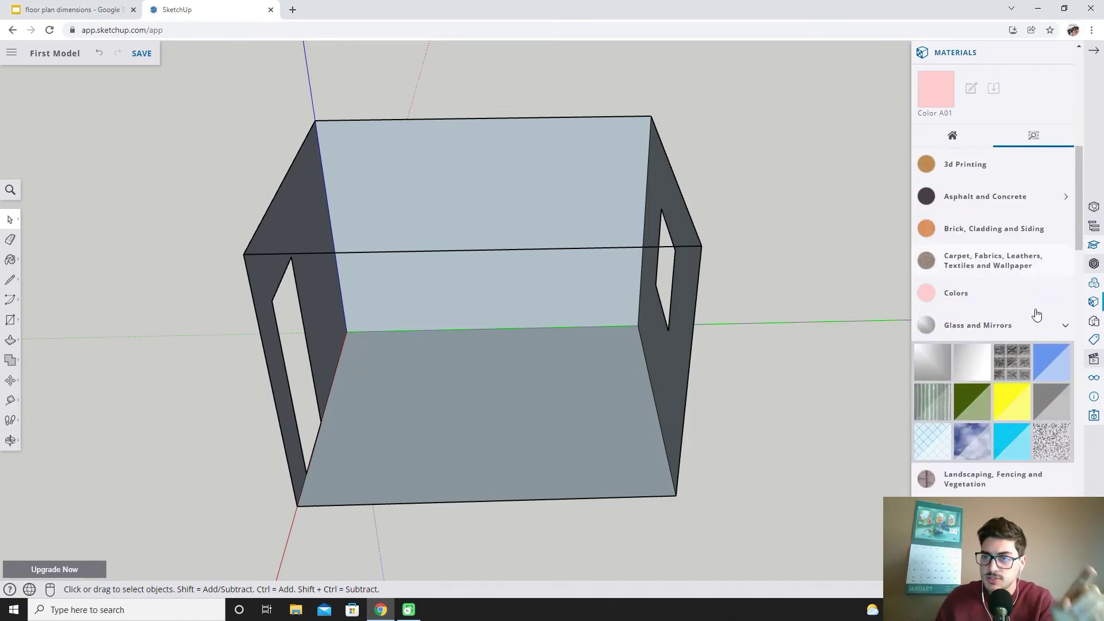
- Collapse Glass and Mirrors and Synthetic Surfaces, then expand the Wood category
{"action": "left_click", "coordinate": [1050, 327]}
{"action": "scroll", "coordinate": [1050, 340], "scroll_direction": "down", "scroll_amount": 4}
{"action": "left_click", "coordinate": [1019, 298]}
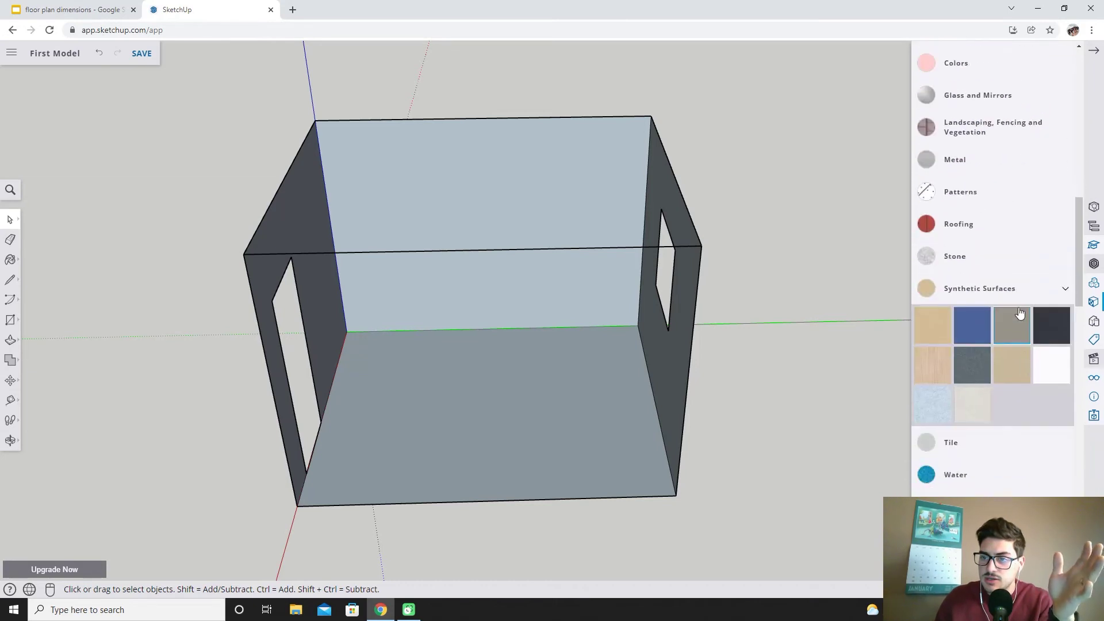
{"action": "left_click", "coordinate": [1020, 302]}
{"action": "scroll", "coordinate": [998, 357], "scroll_direction": "down", "scroll_amount": 2}
{"action": "scroll", "coordinate": [1006, 377], "scroll_direction": "up", "scroll_amount": 2}
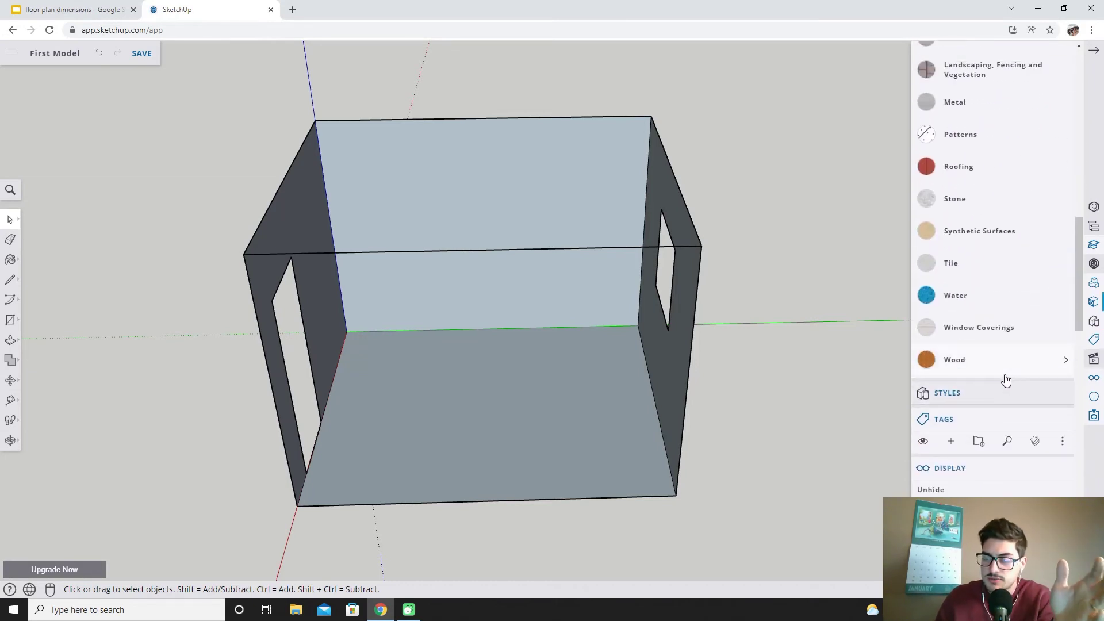
{"action": "scroll", "coordinate": [1027, 425], "scroll_direction": "up", "scroll_amount": 1}
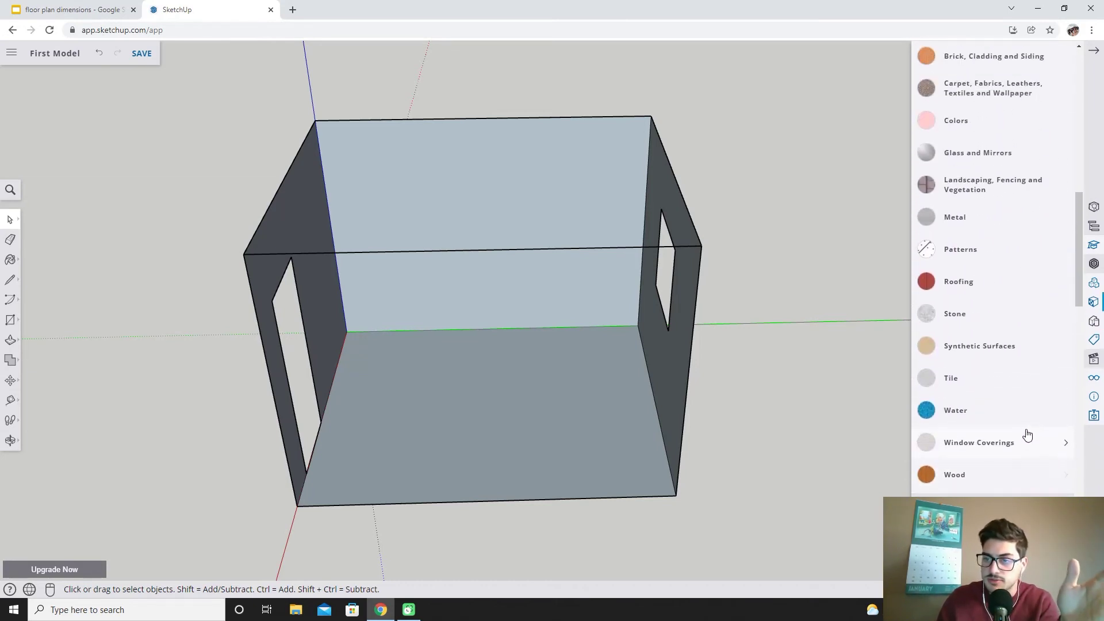
{"action": "left_click", "coordinate": [1001, 474]}
{"action": "scroll", "coordinate": [992, 373], "scroll_direction": "down", "scroll_amount": 3}
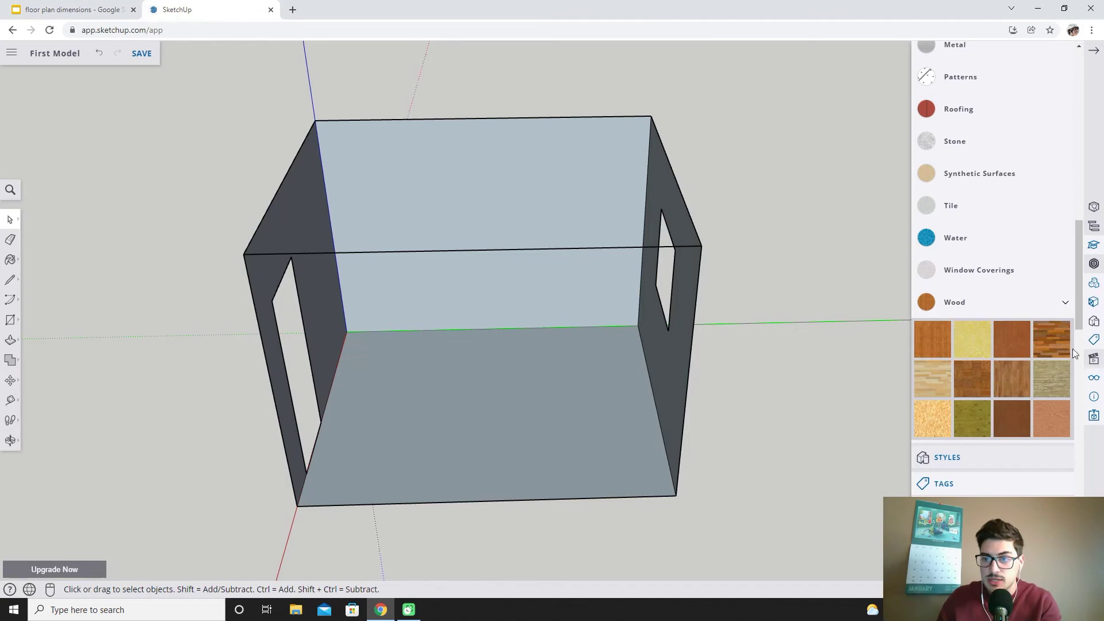
- Paint the floor face with a wood plank material and orbit to inspect it
{"action": "left_click", "coordinate": [1016, 377]}
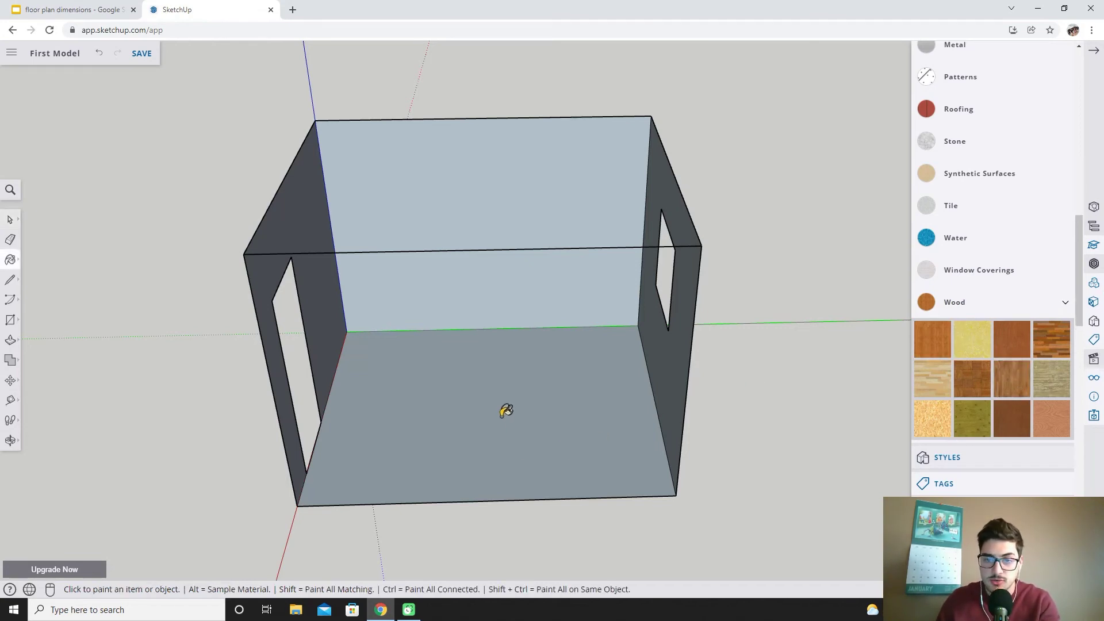
{"action": "left_click", "coordinate": [506, 410]}
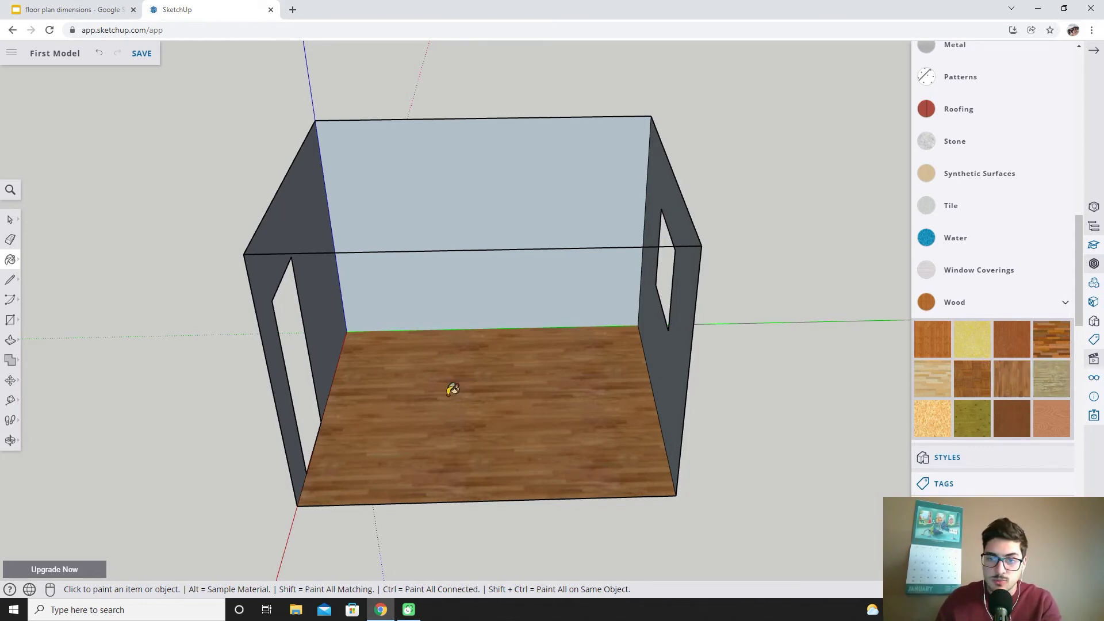
{"action": "mouse_move", "coordinate": [521, 405]}
{"action": "middle_mouse_down"}
{"action": "mouse_move", "coordinate": [687, 288]}
{"action": "mouse_move", "coordinate": [567, 328]}
{"action": "mouse_move", "coordinate": [819, 231]}
{"action": "middle_mouse_up"}
{"action": "scroll", "coordinate": [1003, 259], "scroll_direction": "up", "scroll_amount": 4}
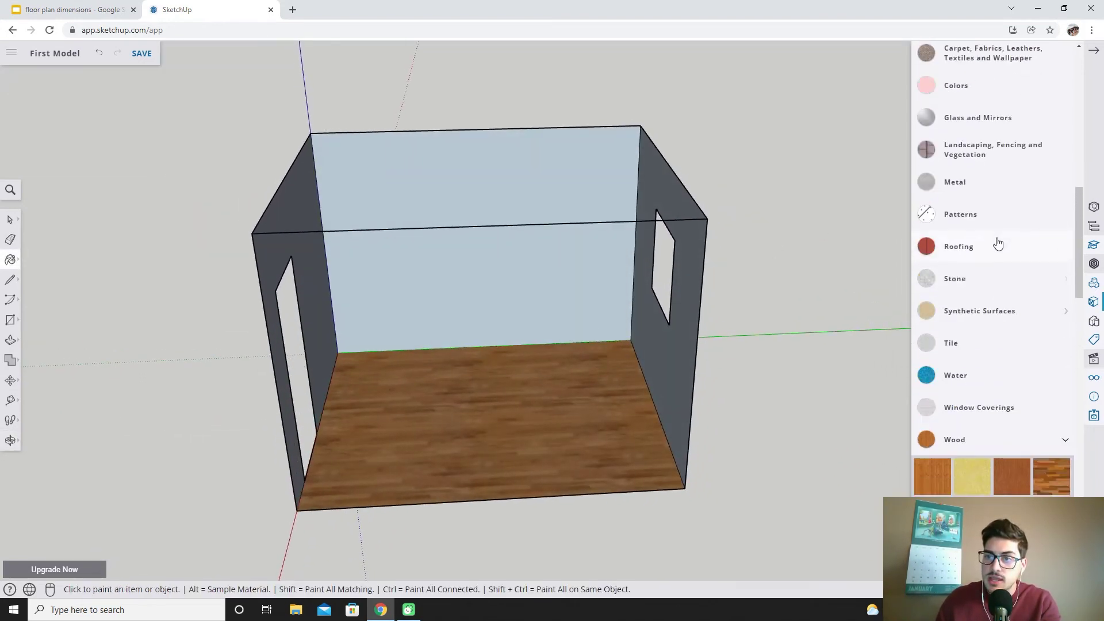
{"action": "scroll", "coordinate": [990, 238], "scroll_direction": "up", "scroll_amount": 3}
{"action": "left_click", "coordinate": [969, 236]}
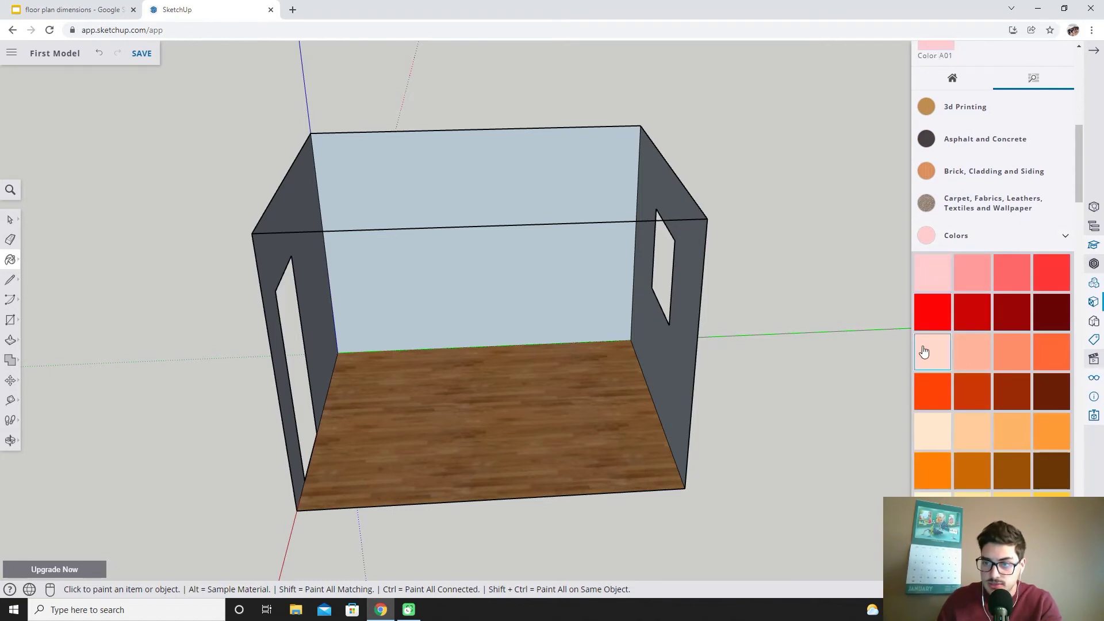
- Paint the back and left inner walls with pale pink Color B01
{"action": "left_click", "coordinate": [500, 278]}
{"action": "mouse_move", "coordinate": [582, 257]}
{"action": "middle_mouse_down"}
{"action": "mouse_move", "coordinate": [301, 222]}
{"action": "mouse_move", "coordinate": [414, 217]}
{"action": "mouse_move", "coordinate": [422, 234]}
{"action": "mouse_move", "coordinate": [553, 251]}
{"action": "mouse_move", "coordinate": [468, 274]}
{"action": "mouse_move", "coordinate": [621, 180]}
{"action": "mouse_move", "coordinate": [678, 340]}
{"action": "mouse_move", "coordinate": [533, 397]}
{"action": "mouse_move", "coordinate": [313, 274]}
{"action": "mouse_move", "coordinate": [459, 183]}
{"action": "mouse_move", "coordinate": [596, 170]}
{"action": "mouse_move", "coordinate": [713, 276]}
{"action": "mouse_move", "coordinate": [750, 399]}
{"action": "mouse_move", "coordinate": [500, 392]}
{"action": "mouse_move", "coordinate": [282, 320]}
{"action": "mouse_move", "coordinate": [322, 246]}
{"action": "mouse_move", "coordinate": [345, 253]}
{"action": "mouse_move", "coordinate": [375, 185]}
{"action": "middle_mouse_up"}
{"action": "left_click", "coordinate": [414, 234]}
- Orbit around and inside the room to check the pink walls from several angles
{"action": "scroll", "coordinate": [400, 207], "scroll_direction": "down", "scroll_amount": 3}
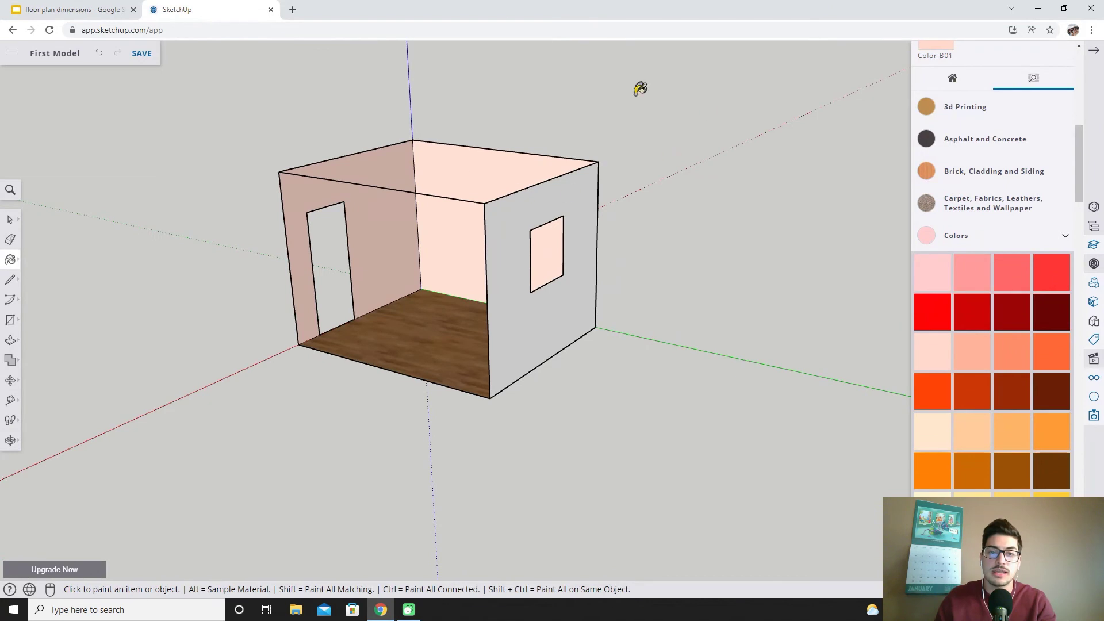
{"action": "scroll", "coordinate": [416, 248], "scroll_direction": "down", "scroll_amount": 1}
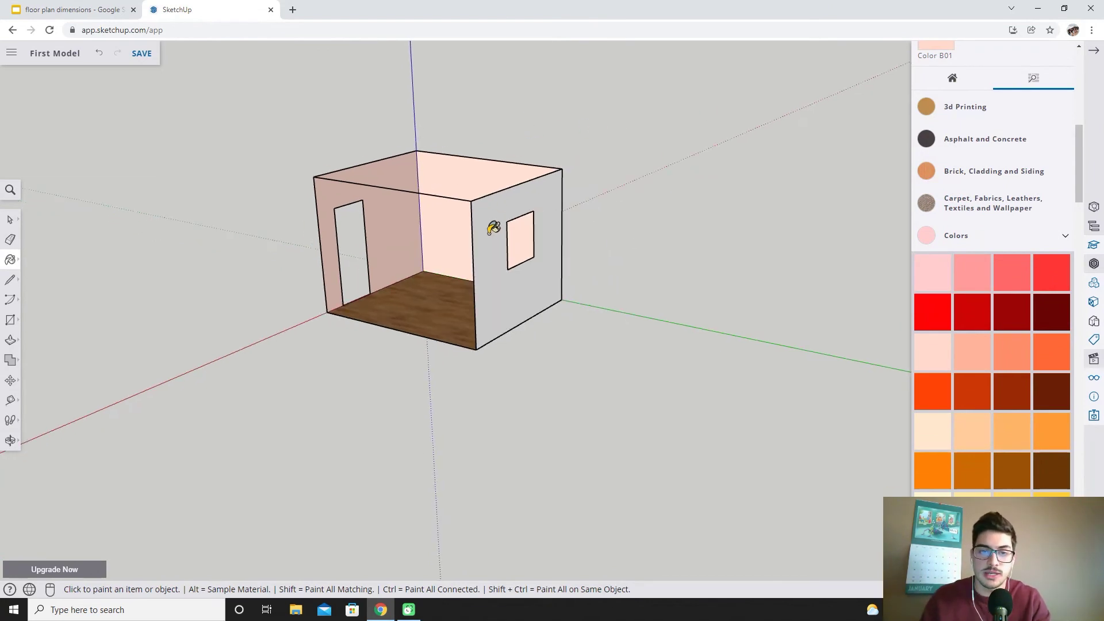
{"action": "middle_click_drag", "start_coordinate": [525, 178], "coordinate": [443, 257]}
{"action": "scroll", "coordinate": [411, 262], "scroll_direction": "up", "scroll_amount": 2}
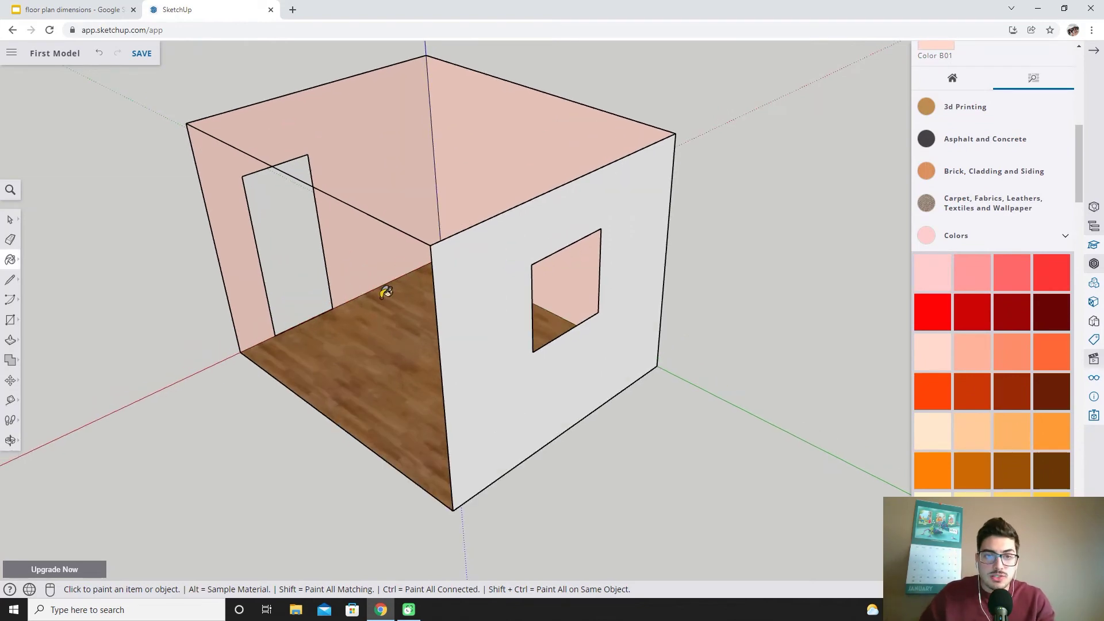
{"action": "scroll", "coordinate": [385, 292], "scroll_direction": "up", "scroll_amount": 2}
{"action": "mouse_move", "coordinate": [395, 295]}
{"action": "middle_mouse_down"}
{"action": "mouse_move", "coordinate": [631, 136]}
{"action": "mouse_move", "coordinate": [747, 266]}
{"action": "mouse_move", "coordinate": [753, 242]}
{"action": "middle_mouse_up"}
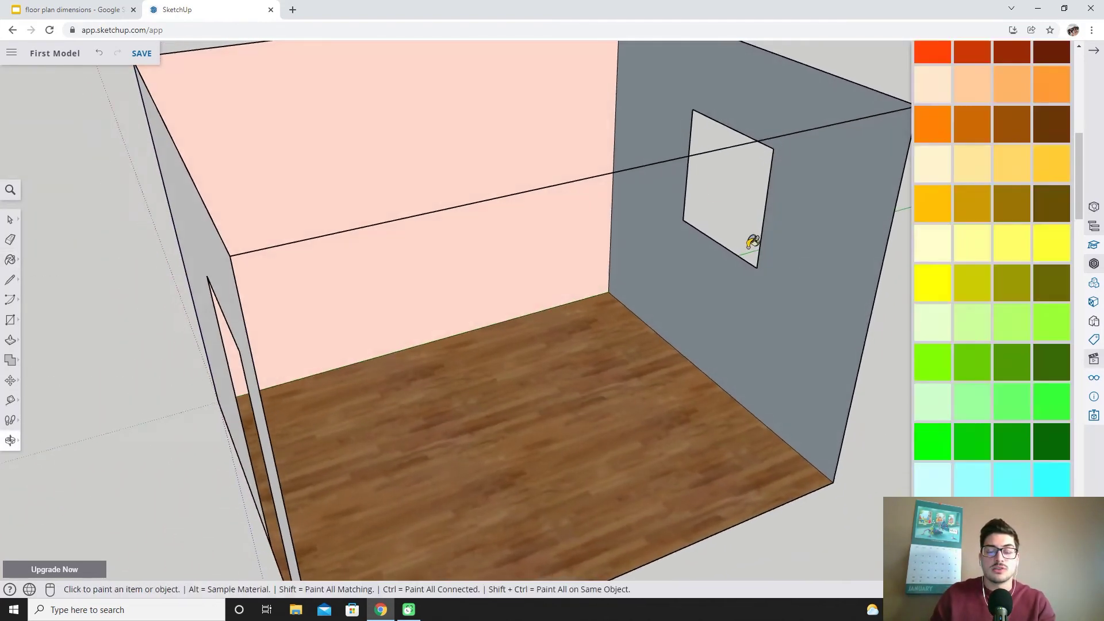
{"action": "scroll", "coordinate": [753, 241], "scroll_direction": "down", "scroll_amount": 5}
{"action": "mouse_move", "coordinate": [747, 192]}
{"action": "middle_mouse_down"}
{"action": "mouse_move", "coordinate": [550, 155]}
{"action": "mouse_move", "coordinate": [370, 187]}
{"action": "mouse_move", "coordinate": [390, 222]}
{"action": "mouse_move", "coordinate": [419, 172]}
{"action": "mouse_move", "coordinate": [374, 180]}
{"action": "mouse_move", "coordinate": [365, 167]}
{"action": "middle_mouse_up"}
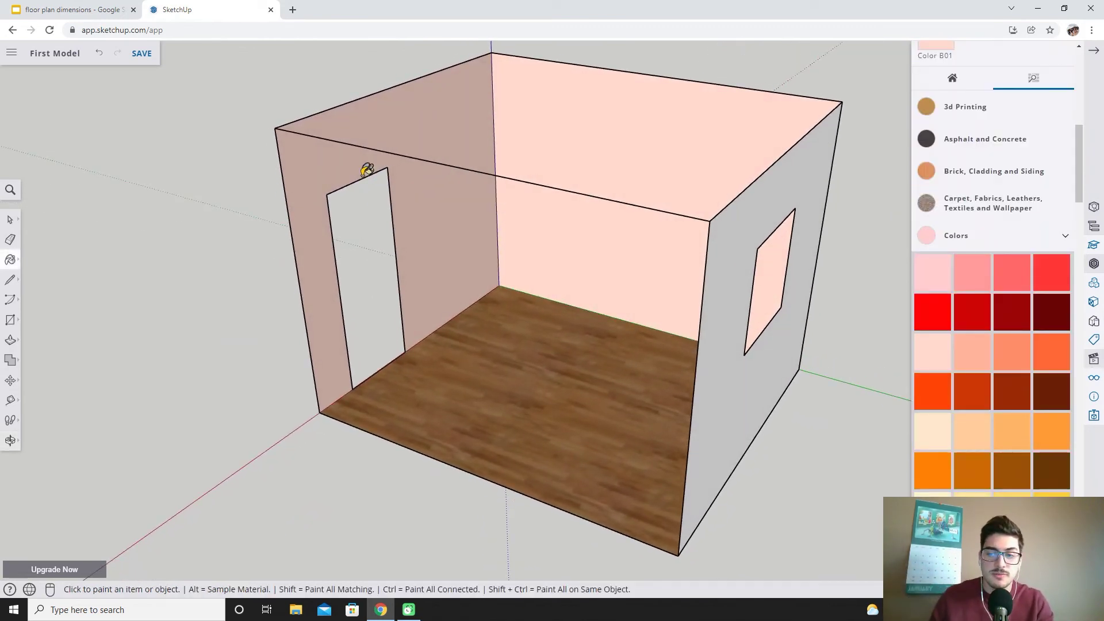
{"action": "scroll", "coordinate": [449, 252], "scroll_direction": "down", "scroll_amount": 3}
{"action": "mouse_move", "coordinate": [448, 252]}
{"action": "middle_mouse_down"}
{"action": "mouse_move", "coordinate": [594, 212]}
{"action": "mouse_move", "coordinate": [732, 249]}
{"action": "mouse_move", "coordinate": [821, 242]}
{"action": "mouse_move", "coordinate": [794, 202]}
{"action": "mouse_move", "coordinate": [794, 229]}
{"action": "mouse_move", "coordinate": [735, 212]}
{"action": "mouse_move", "coordinate": [728, 243]}
{"action": "middle_mouse_up"}
{"action": "scroll", "coordinate": [1023, 199], "scroll_direction": "up", "scroll_amount": 2}
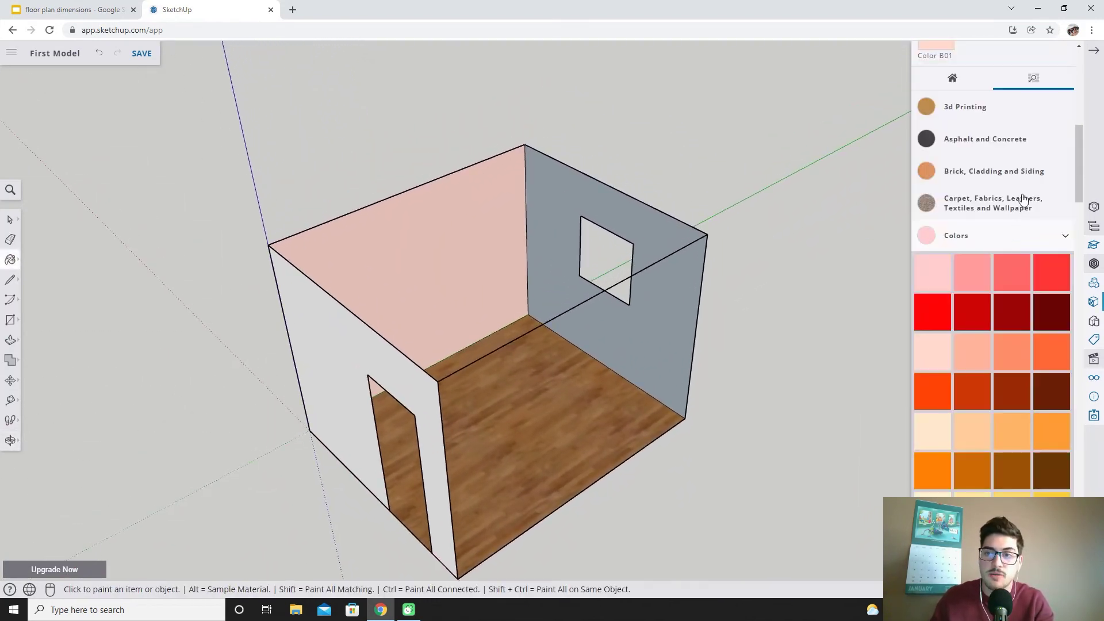
{"action": "left_click", "coordinate": [1048, 245]}
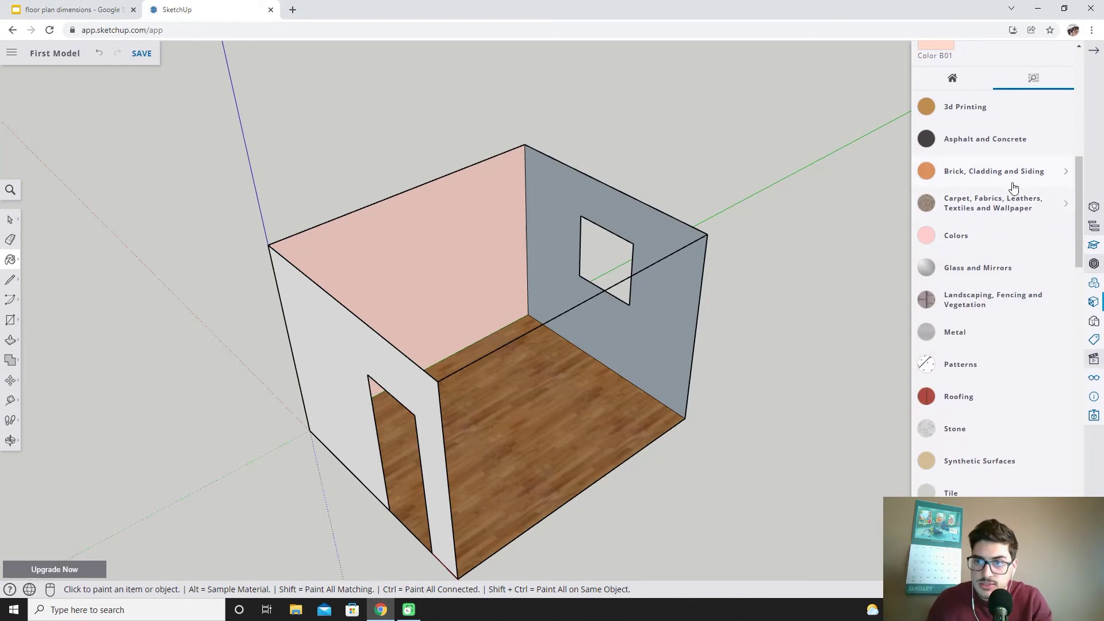
- Try Thin Brown Stripes and Textile Leaves Green on the window wall, then apply Wallpaper Dog Bone
{"action": "left_click", "coordinate": [995, 215]}
{"action": "left_click", "coordinate": [1008, 443]}
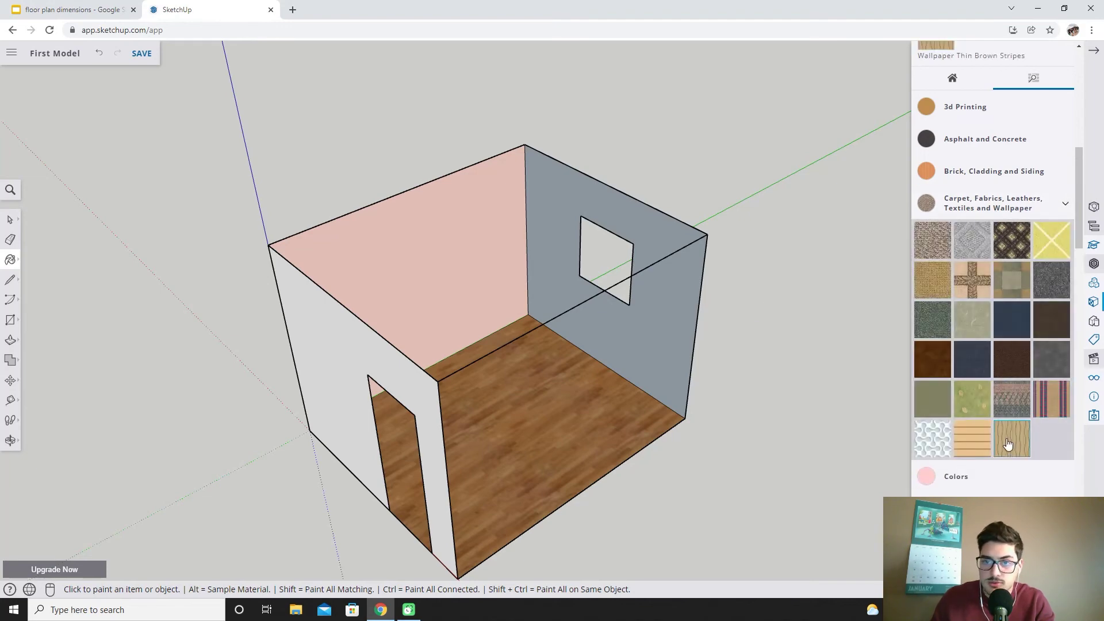
{"action": "left_click", "coordinate": [656, 414]}
{"action": "mouse_move", "coordinate": [660, 420]}
{"action": "middle_mouse_down"}
{"action": "mouse_move", "coordinate": [710, 224]}
{"action": "mouse_move", "coordinate": [779, 254]}
{"action": "mouse_move", "coordinate": [670, 356]}
{"action": "mouse_move", "coordinate": [639, 305]}
{"action": "mouse_move", "coordinate": [374, 303]}
{"action": "mouse_move", "coordinate": [434, 330]}
{"action": "mouse_move", "coordinate": [446, 233]}
{"action": "mouse_move", "coordinate": [412, 345]}
{"action": "mouse_move", "coordinate": [848, 301]}
{"action": "mouse_move", "coordinate": [688, 343]}
{"action": "mouse_move", "coordinate": [805, 312]}
{"action": "mouse_move", "coordinate": [771, 365]}
{"action": "mouse_move", "coordinate": [712, 329]}
{"action": "middle_mouse_up"}
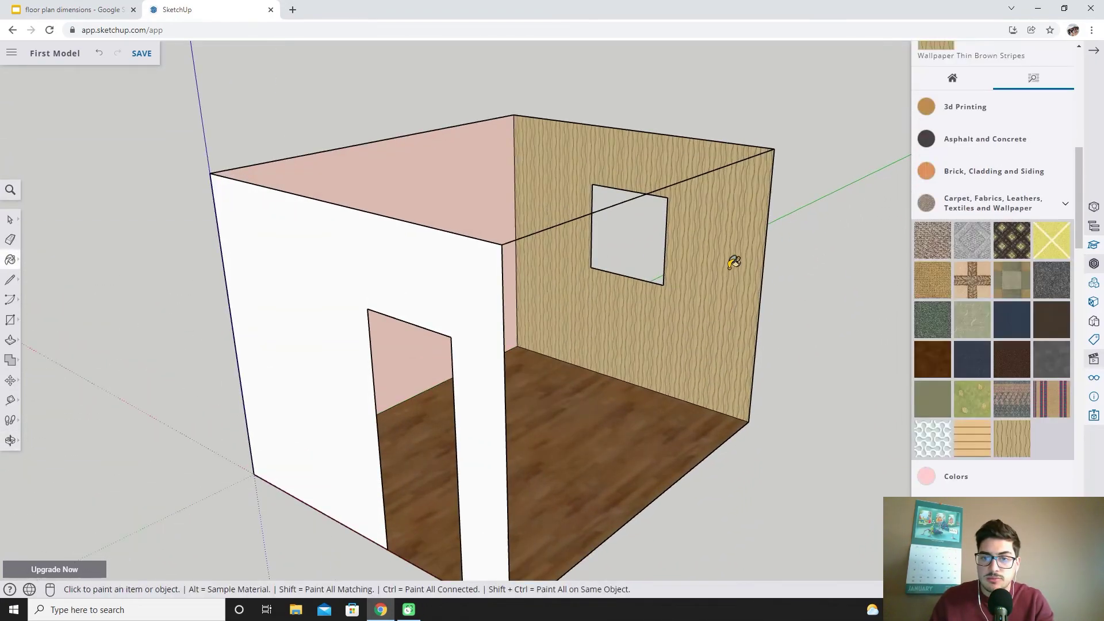
{"action": "middle_click_drag", "start_coordinate": [734, 259], "coordinate": [702, 311]}
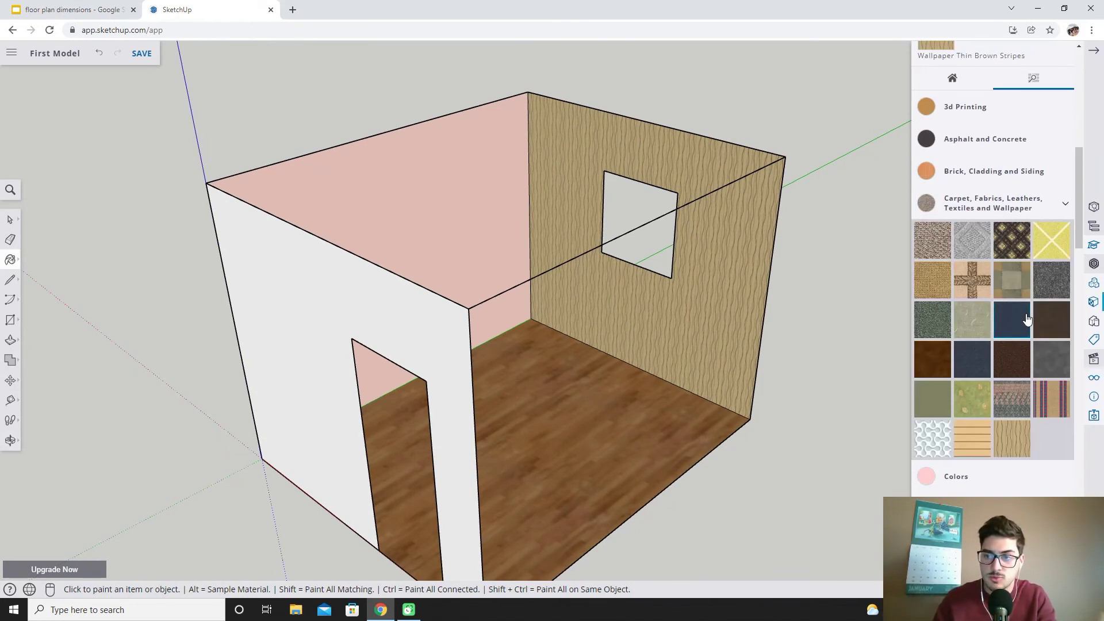
{"action": "left_click", "coordinate": [977, 403]}
{"action": "left_click", "coordinate": [731, 326]}
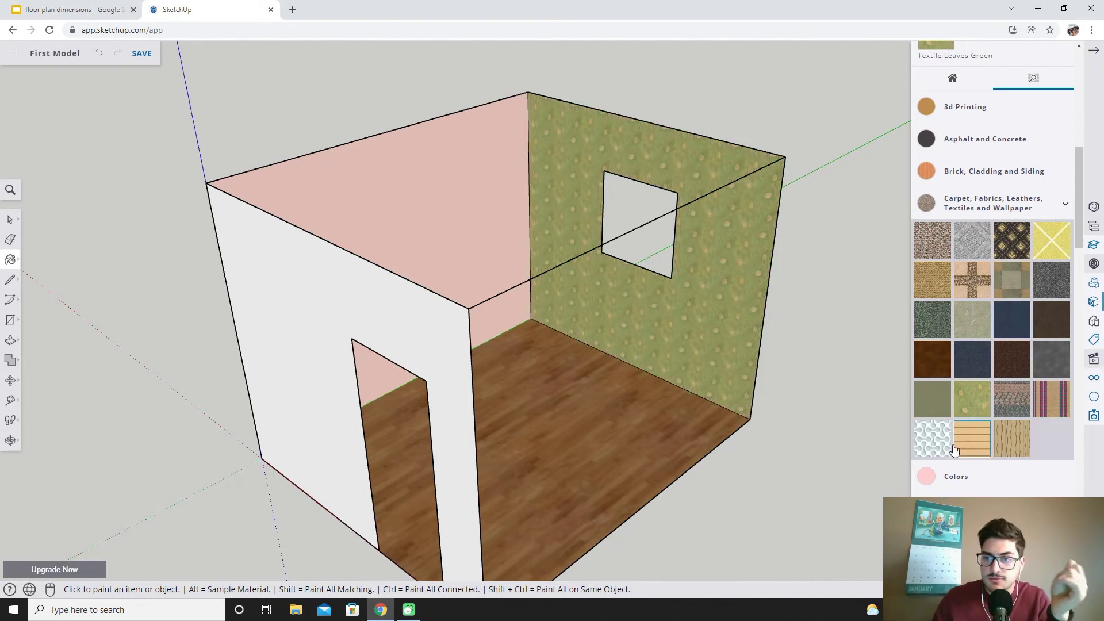
{"action": "left_click", "coordinate": [661, 315]}
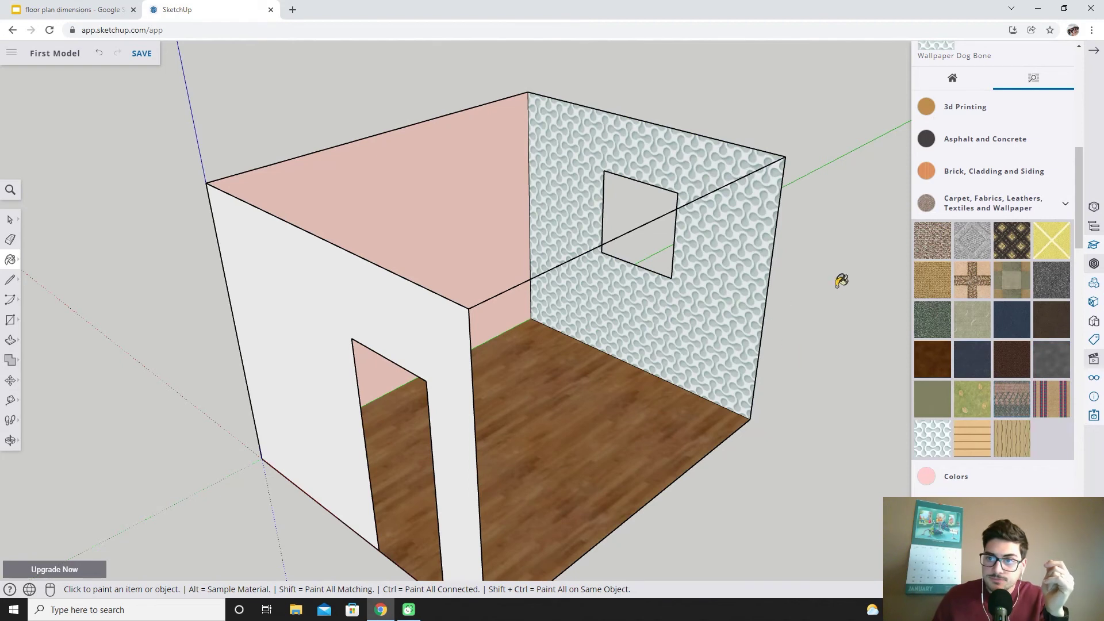
{"action": "scroll", "coordinate": [988, 183], "scroll_direction": "up", "scroll_amount": 2}
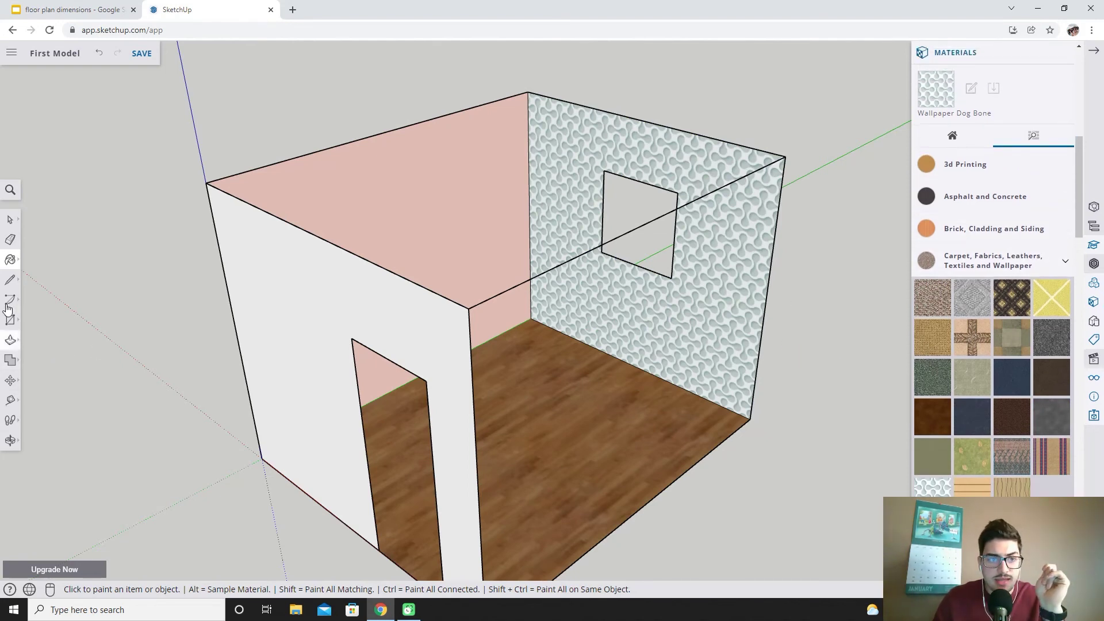
- Draw a line across the window opening's corners so a flat pane face fills it
{"action": "left_click", "coordinate": [9, 282]}
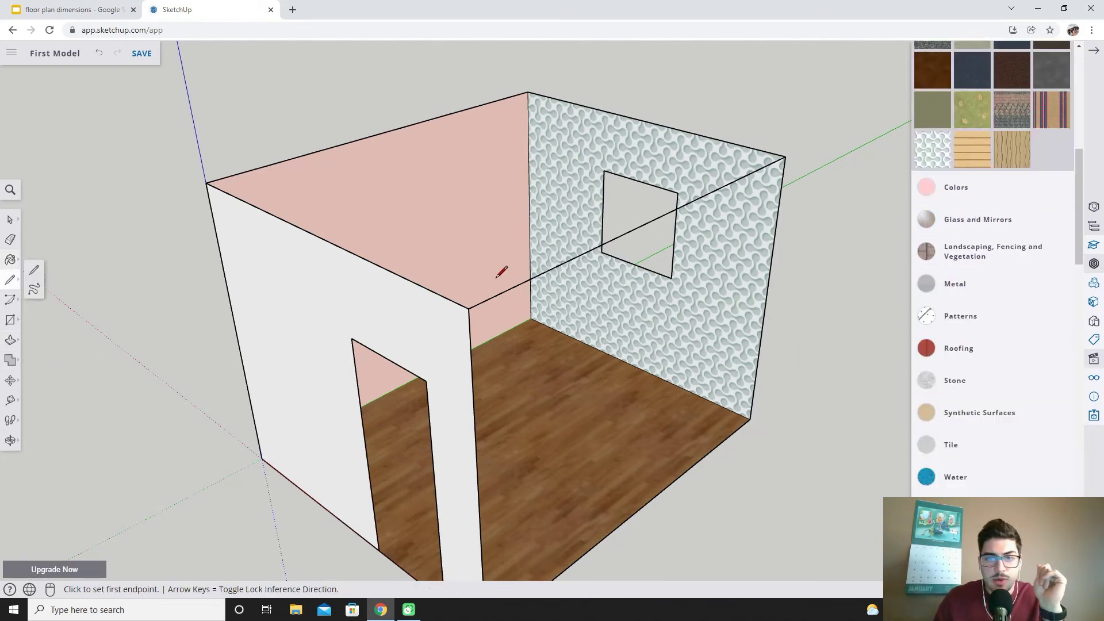
{"action": "left_click", "coordinate": [604, 171]}
{"action": "left_click", "coordinate": [601, 252]}
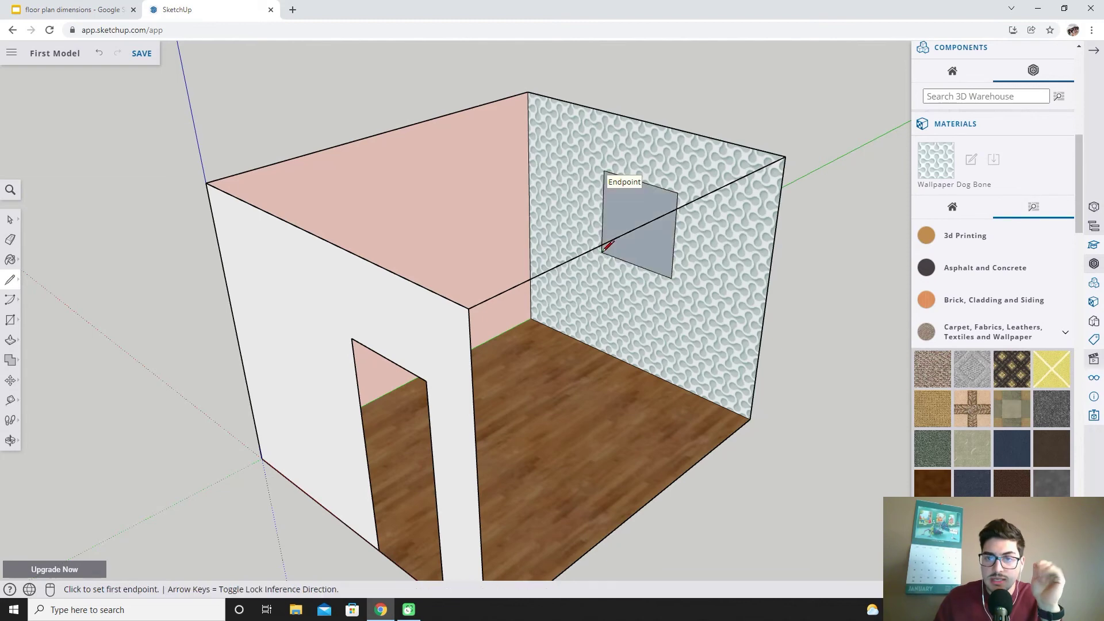
{"action": "left_click", "coordinate": [11, 222]}
{"action": "middle_click_drag", "start_coordinate": [838, 329], "coordinate": [588, 250]}
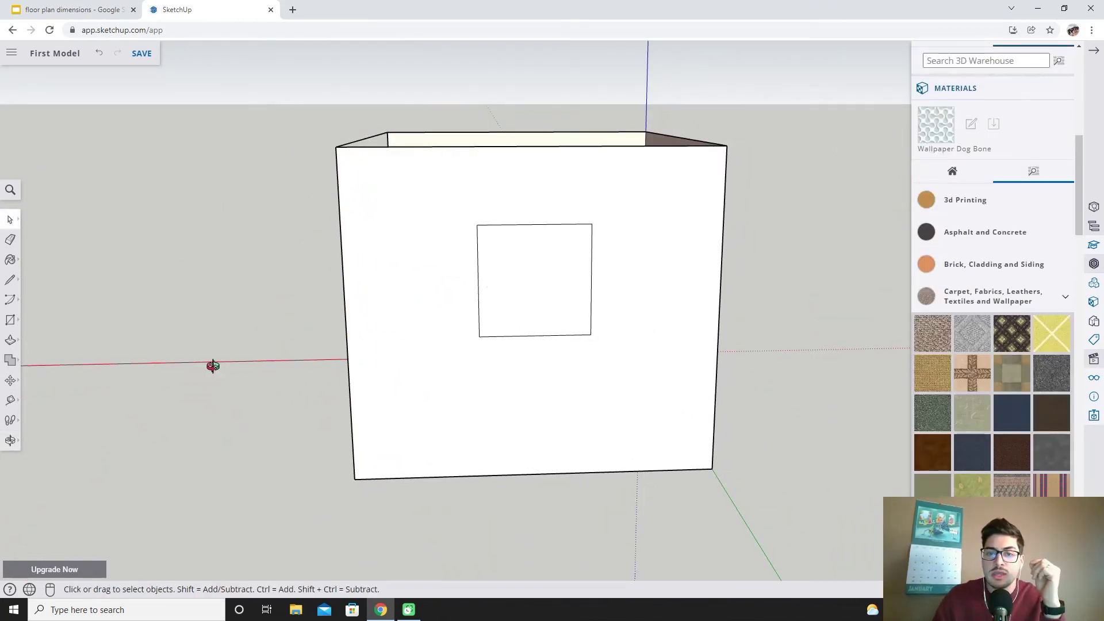
{"action": "middle_click_drag", "start_coordinate": [213, 367], "coordinate": [623, 153]}
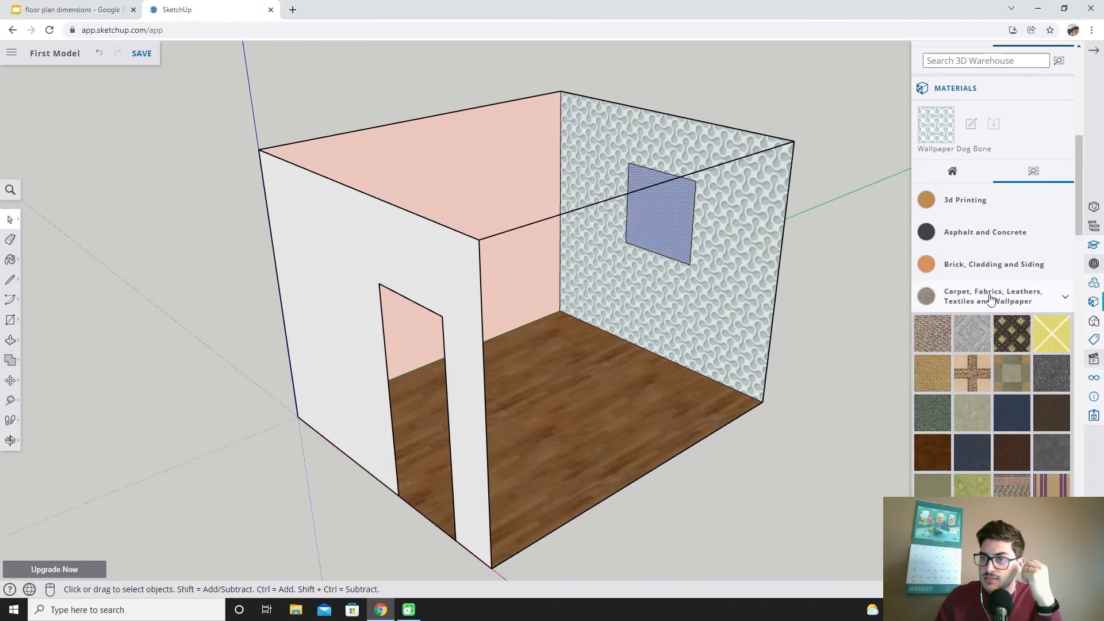
{"action": "left_click", "coordinate": [1031, 302]}
{"action": "scroll", "coordinate": [1003, 328], "scroll_direction": "down", "scroll_amount": 1}
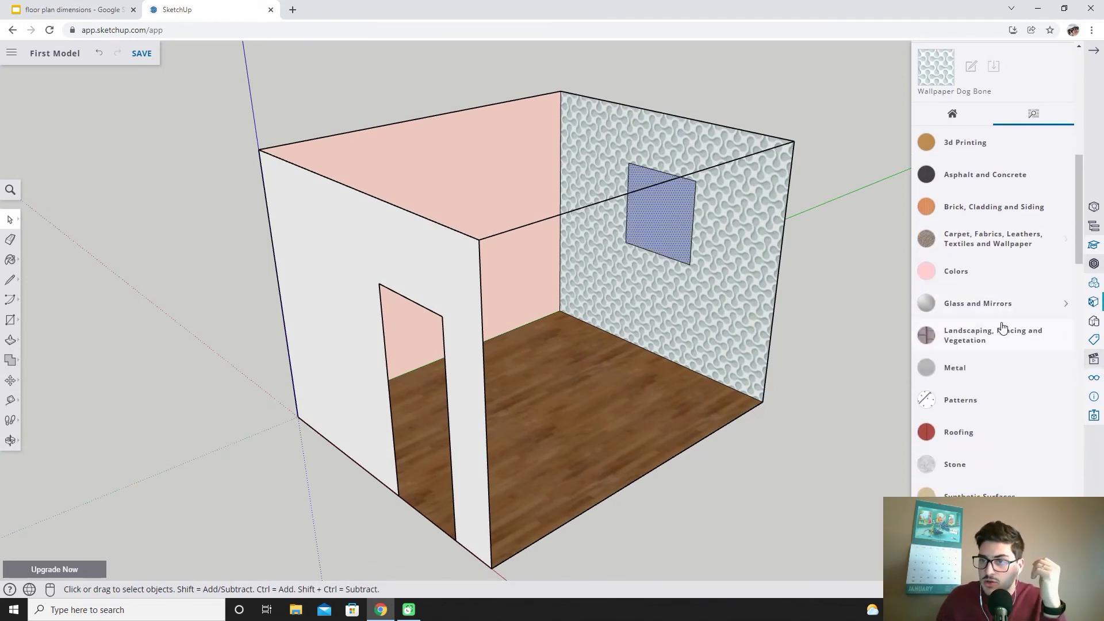
{"action": "left_click", "coordinate": [1003, 297]}
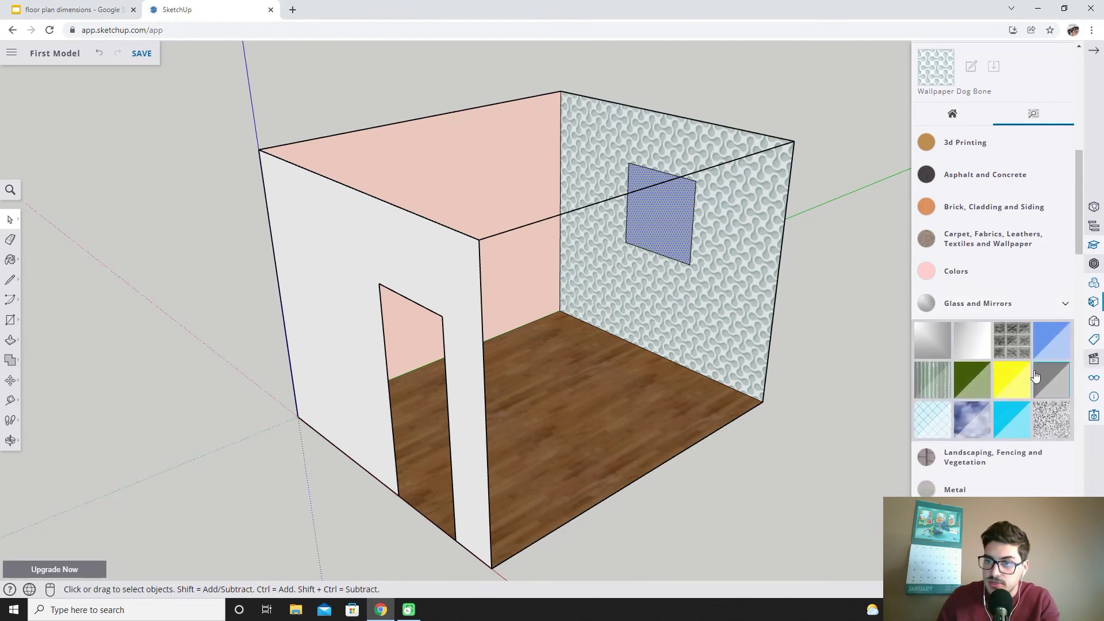
{"action": "left_click", "coordinate": [977, 418]}
{"action": "left_click", "coordinate": [678, 227]}
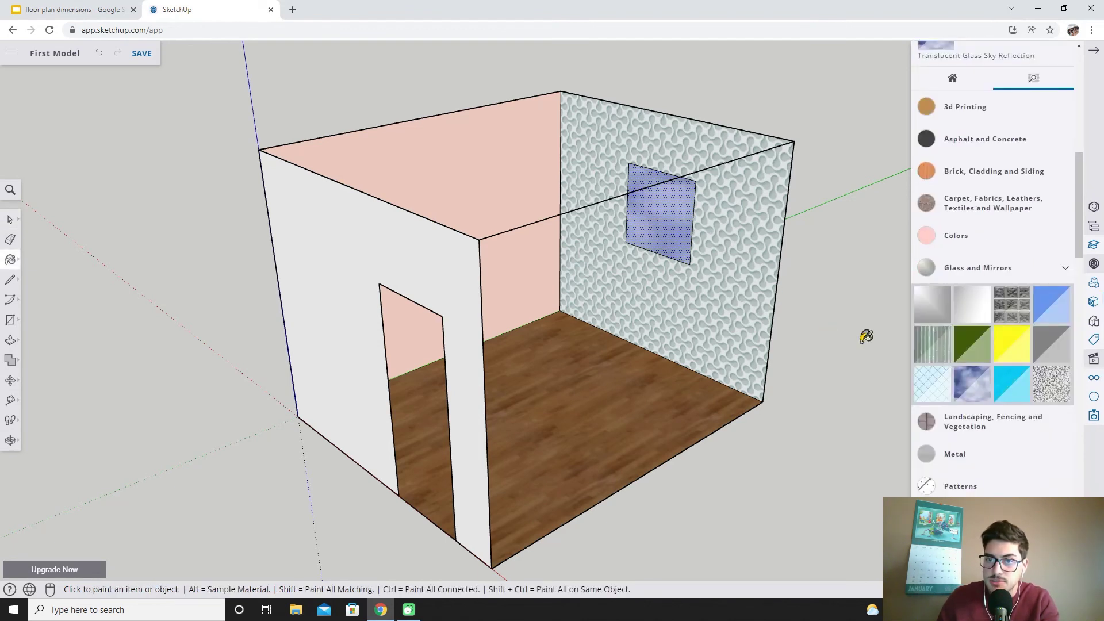
{"action": "left_click", "coordinate": [1005, 388]}
{"action": "left_click", "coordinate": [681, 224]}
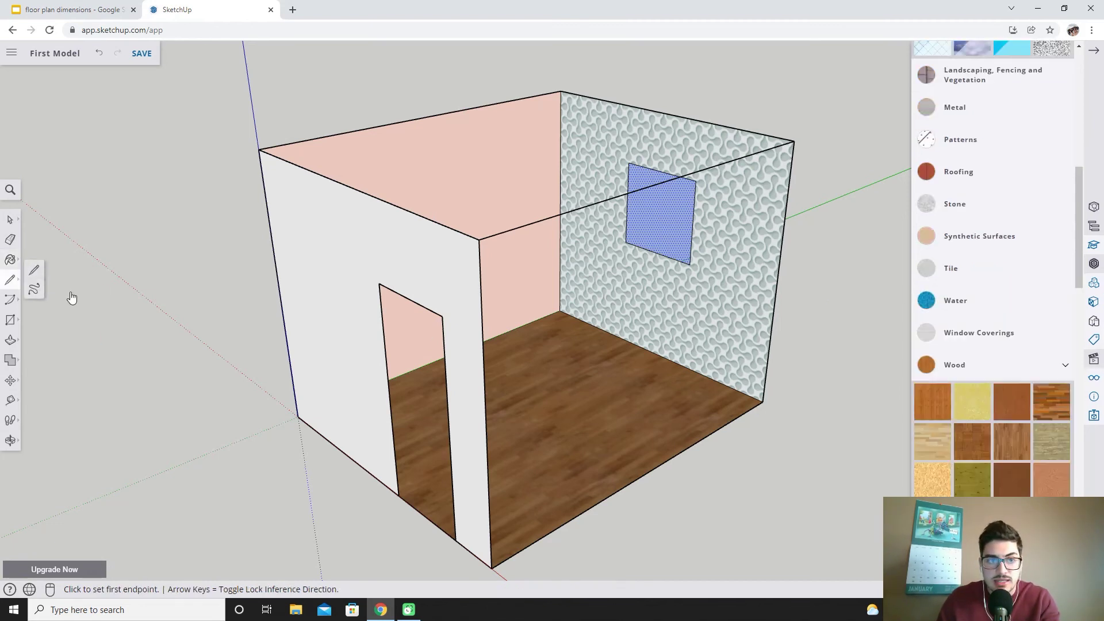
{"action": "left_click", "coordinate": [9, 219]}
{"action": "left_click", "coordinate": [709, 345]}
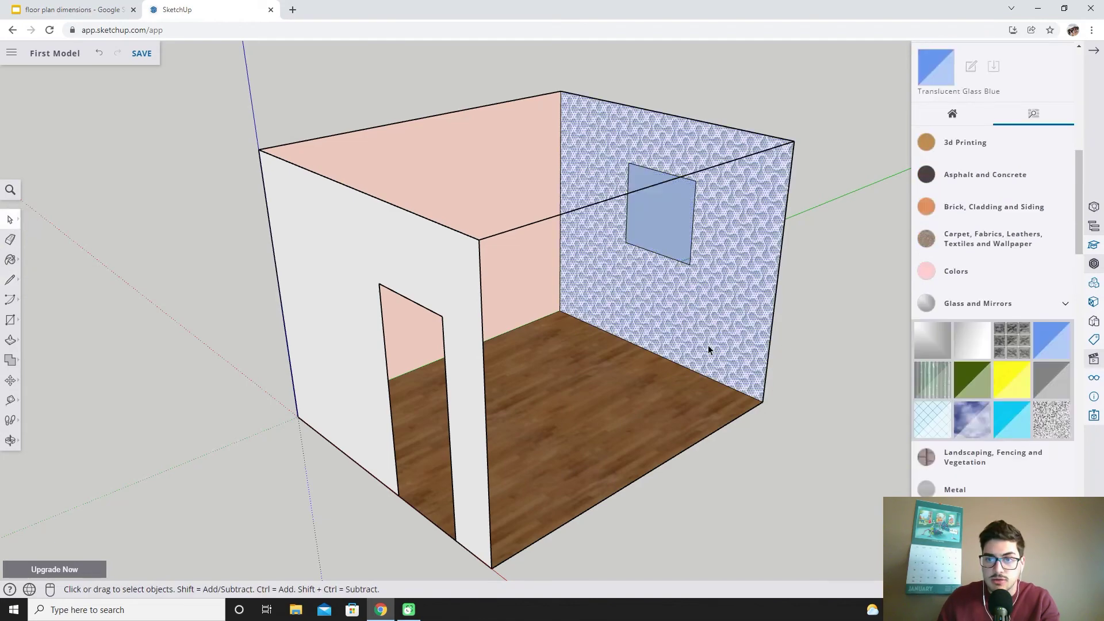
{"action": "left_click", "coordinate": [680, 421]}
{"action": "middle_click_drag", "start_coordinate": [836, 333], "coordinate": [53, 302]}
{"action": "scroll", "coordinate": [685, 299], "scroll_direction": "up", "scroll_amount": 5}
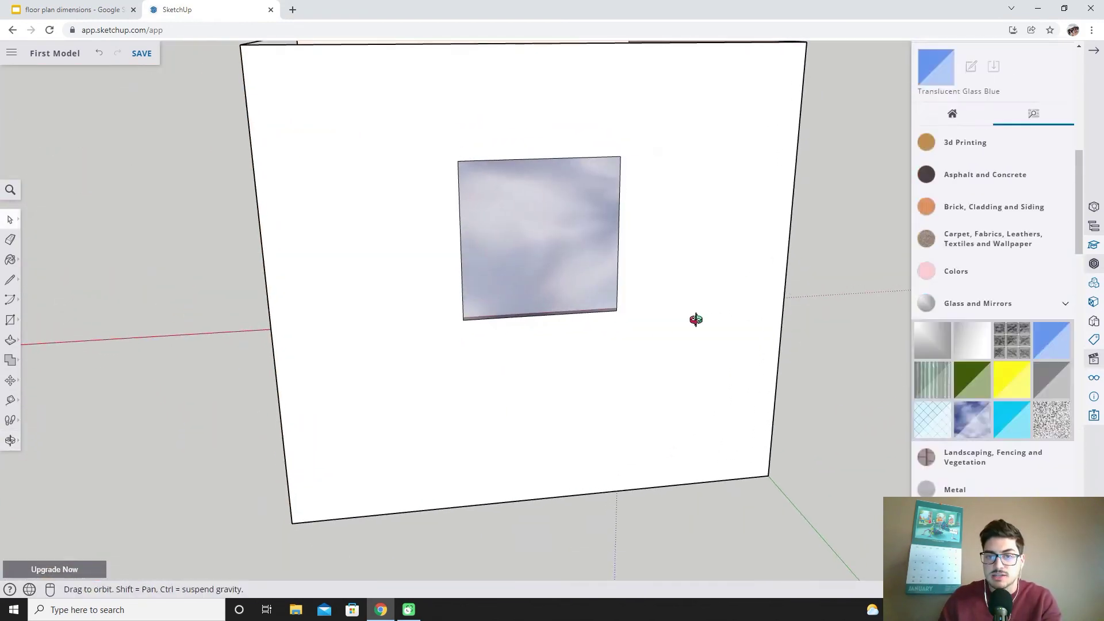
{"action": "middle_click_drag", "start_coordinate": [696, 315], "coordinate": [563, 309]}
{"action": "scroll", "coordinate": [499, 166], "scroll_direction": "up", "scroll_amount": 2}
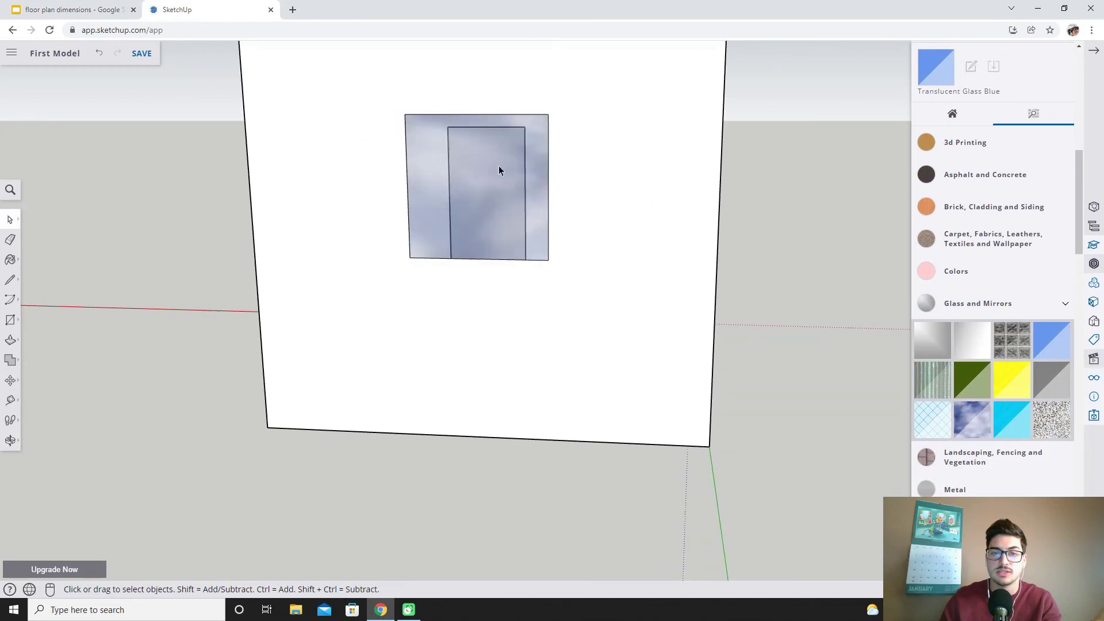
{"action": "middle_click_drag", "start_coordinate": [499, 165], "coordinate": [776, 345]}
{"action": "scroll", "coordinate": [1033, 390], "scroll_direction": "up", "scroll_amount": 5}
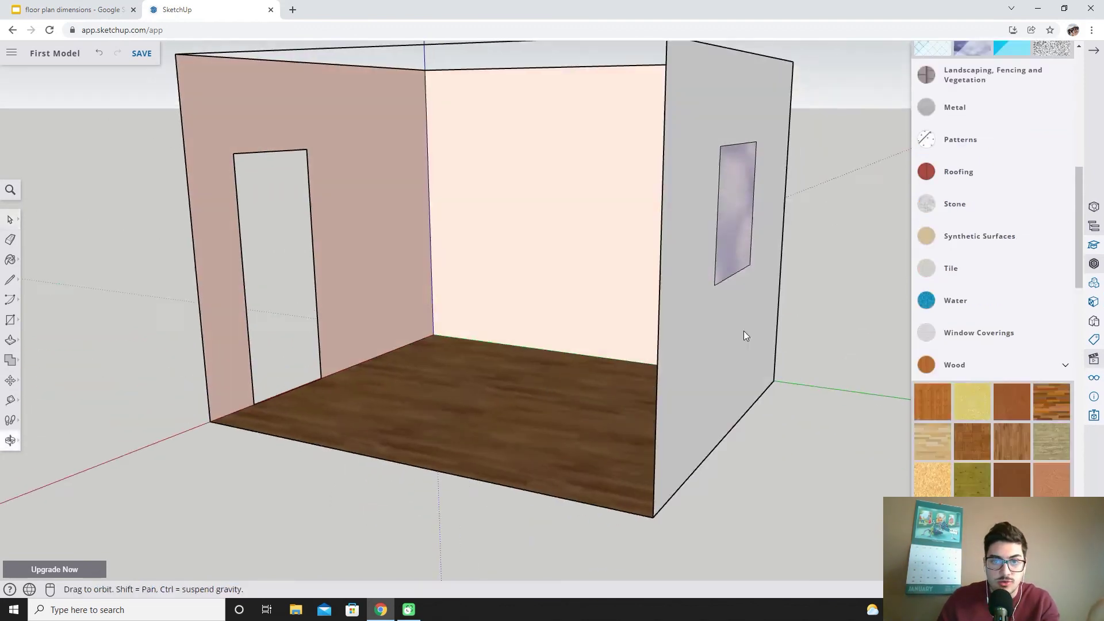
- Paint the back wall with Mirror 01, then repaint it cream
{"action": "middle_click_drag", "start_coordinate": [742, 335], "coordinate": [665, 409]}
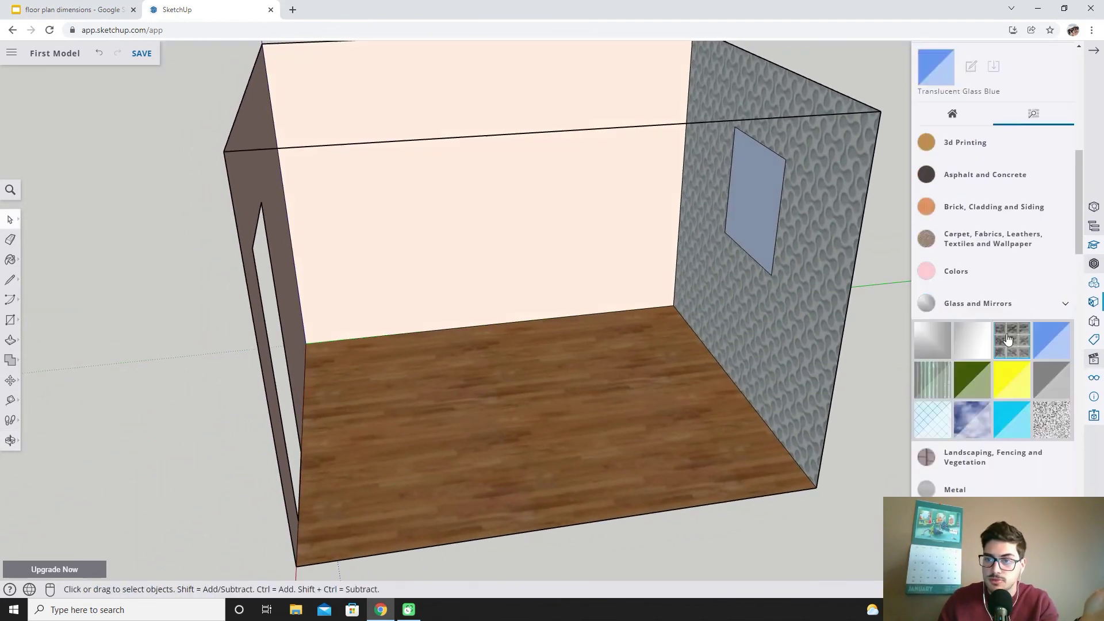
{"action": "left_click", "coordinate": [961, 345]}
{"action": "left_click", "coordinate": [517, 212]}
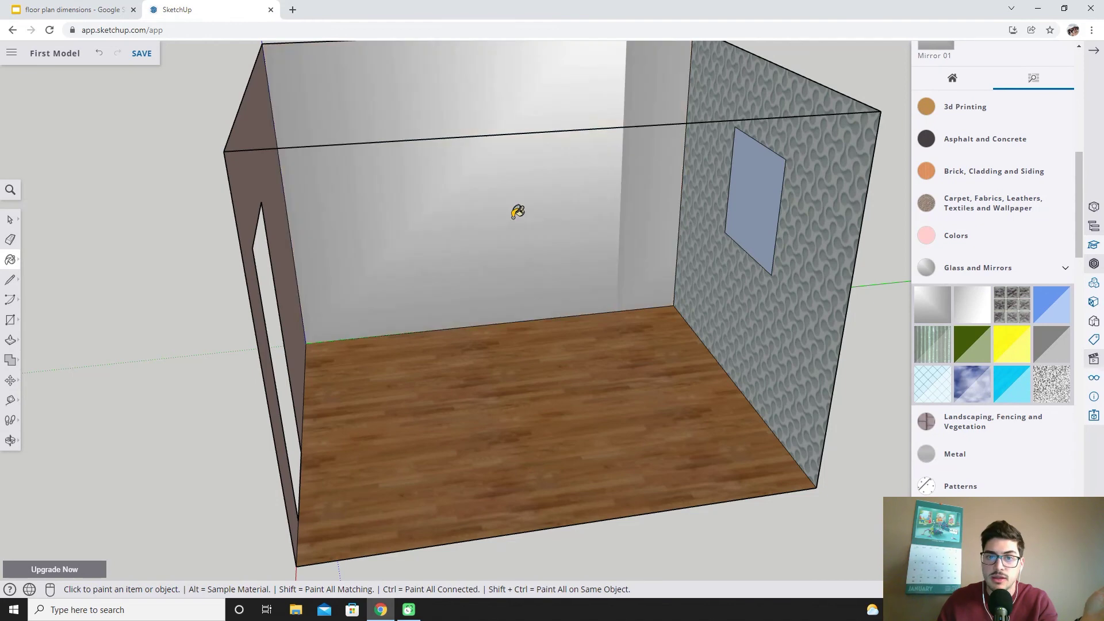
{"action": "mouse_move", "coordinate": [678, 323]}
{"action": "middle_mouse_down"}
{"action": "mouse_move", "coordinate": [585, 240]}
{"action": "mouse_move", "coordinate": [592, 251]}
{"action": "middle_mouse_up"}
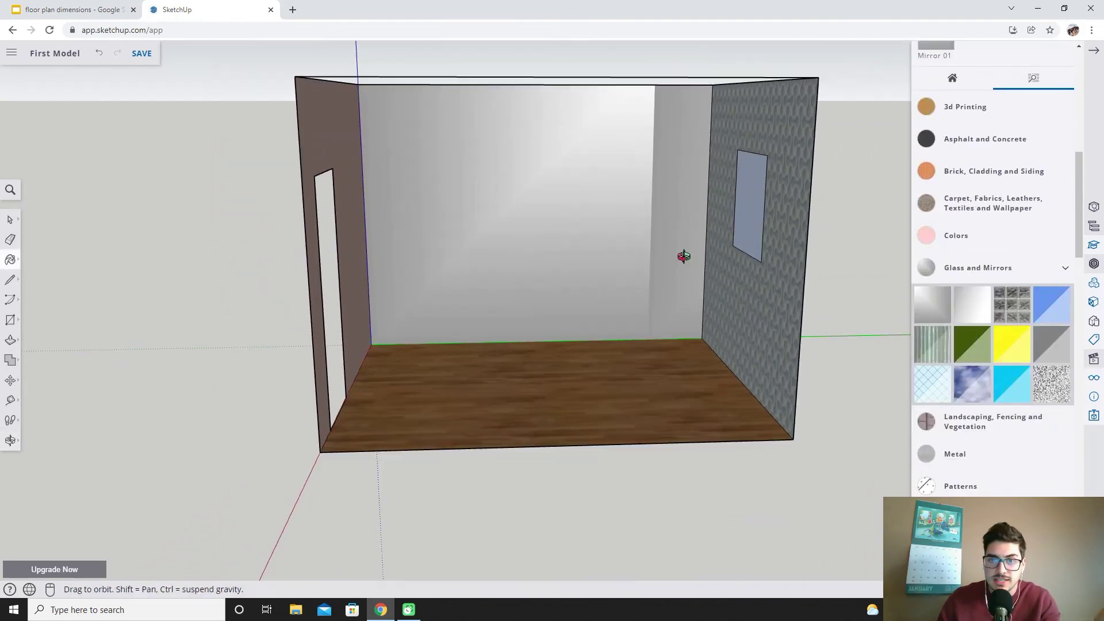
{"action": "mouse_move", "coordinate": [684, 256]}
{"action": "middle_mouse_down"}
{"action": "mouse_move", "coordinate": [587, 321]}
{"action": "mouse_move", "coordinate": [661, 266]}
{"action": "middle_mouse_up"}
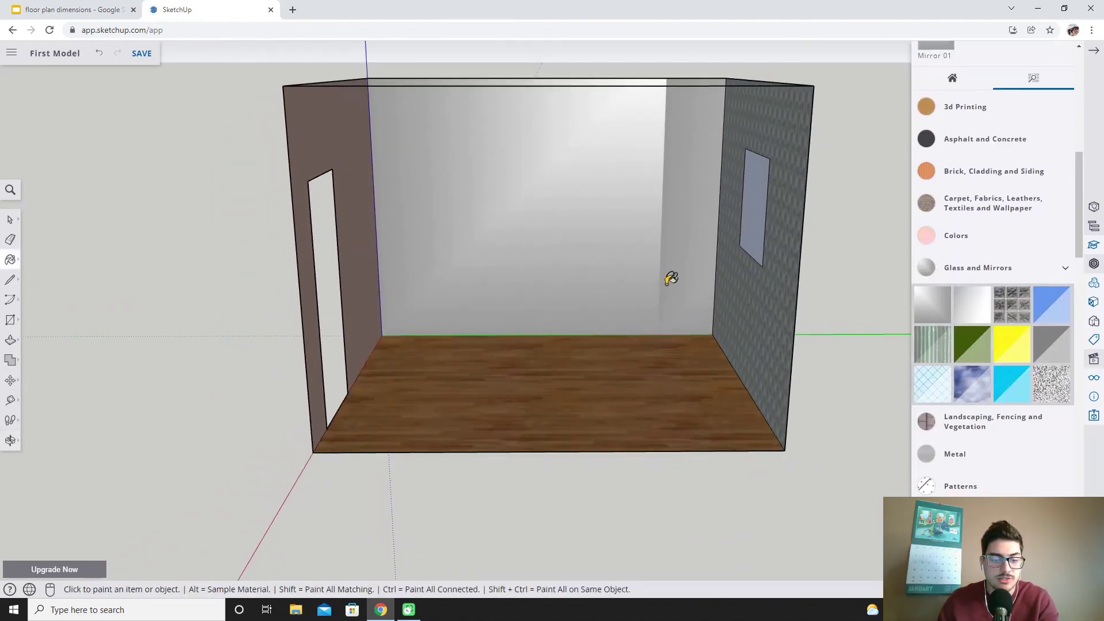
{"action": "left_click", "coordinate": [671, 280]}
{"action": "scroll", "coordinate": [1021, 318], "scroll_direction": "up", "scroll_amount": 1}
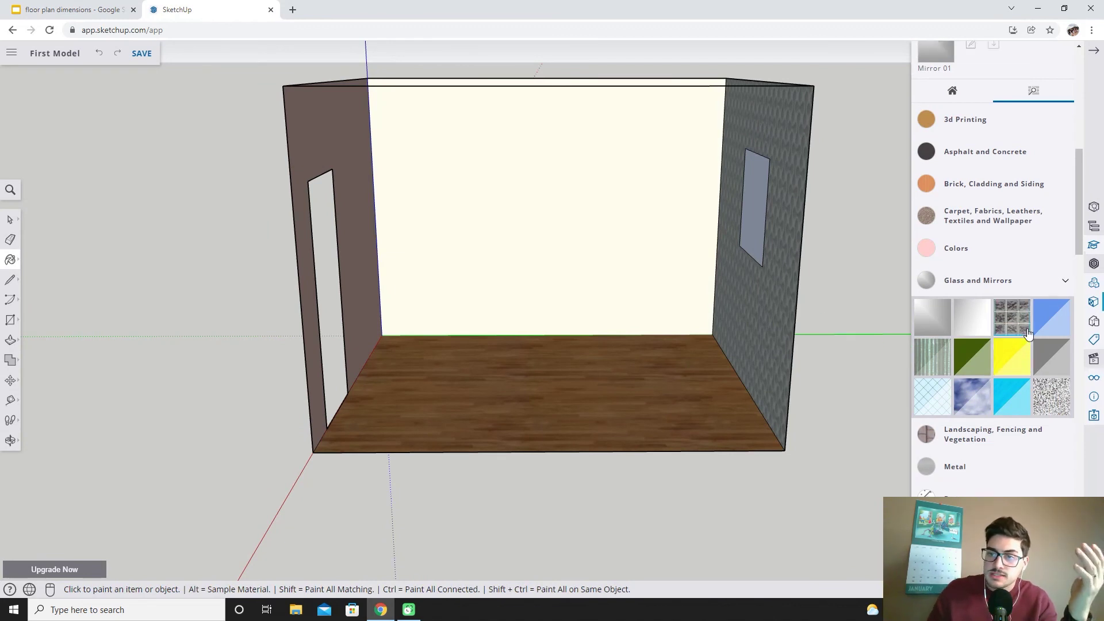
{"action": "left_click", "coordinate": [1017, 329]}
{"action": "scroll", "coordinate": [612, 288], "scroll_direction": "down", "scroll_amount": 2}
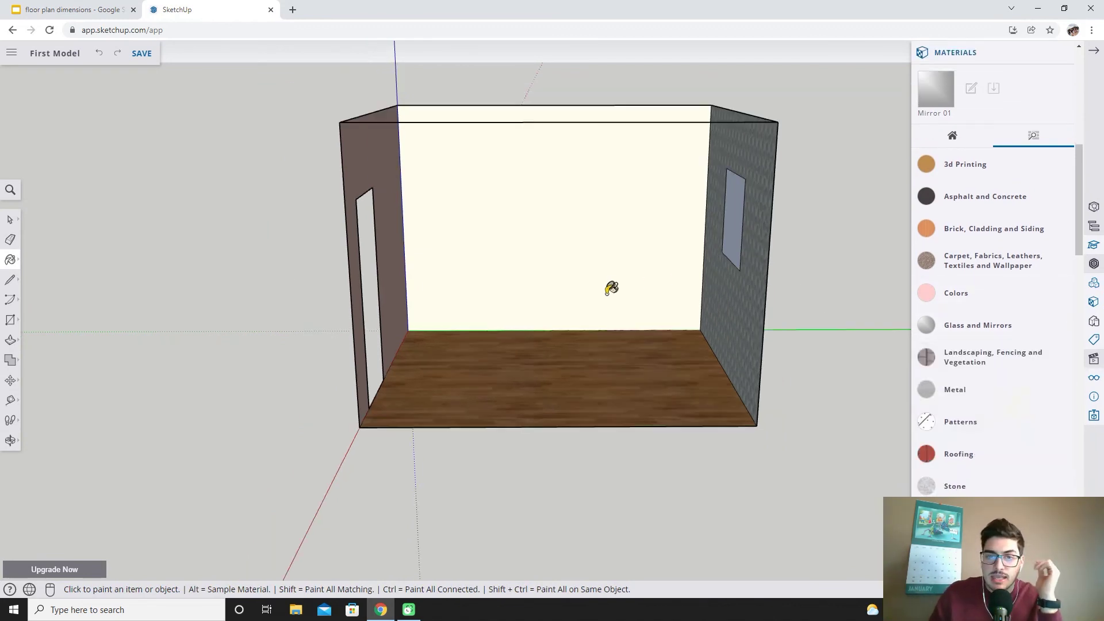
- Draw a line at the left wall's top corner to close the roof face
{"action": "middle_click_drag", "start_coordinate": [725, 278], "coordinate": [623, 298]}
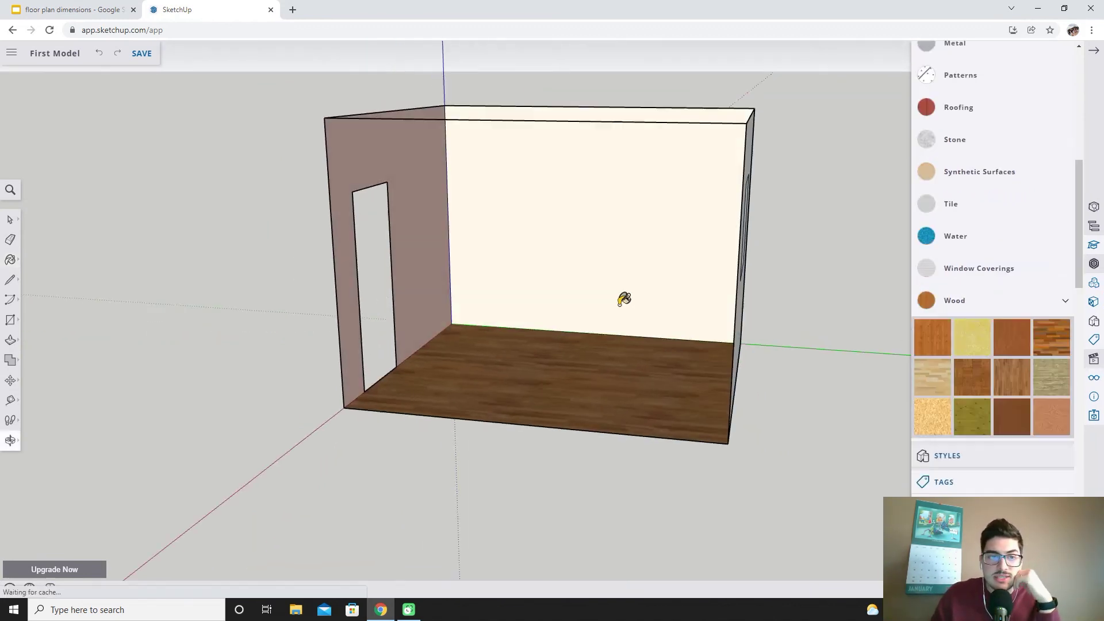
{"action": "left_click", "coordinate": [10, 280]}
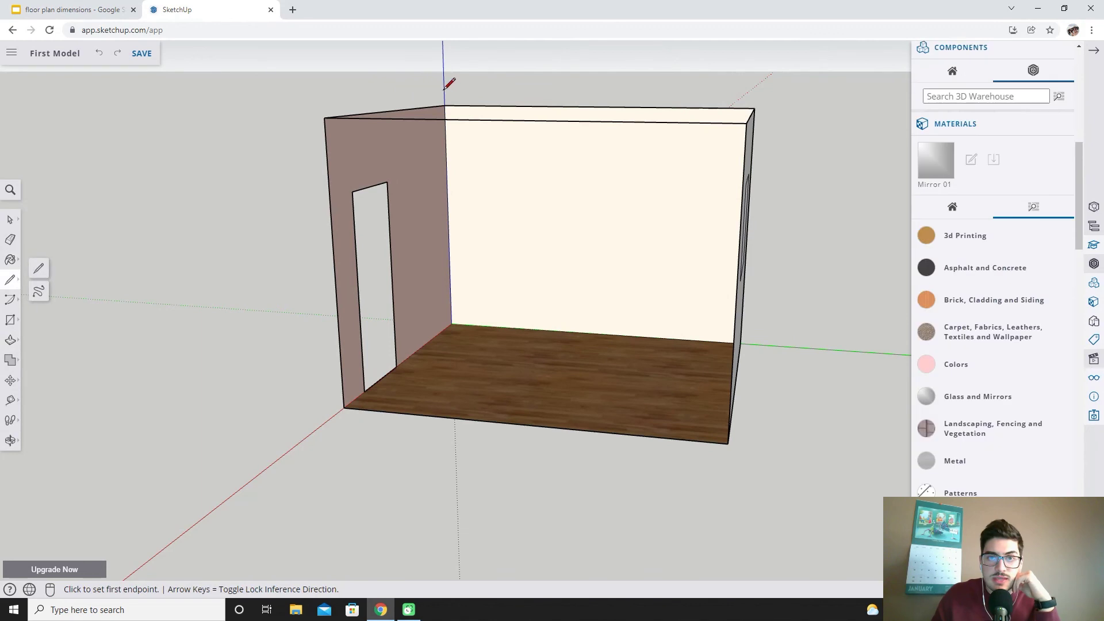
{"action": "left_click", "coordinate": [333, 121]}
{"action": "left_click", "coordinate": [325, 118]}
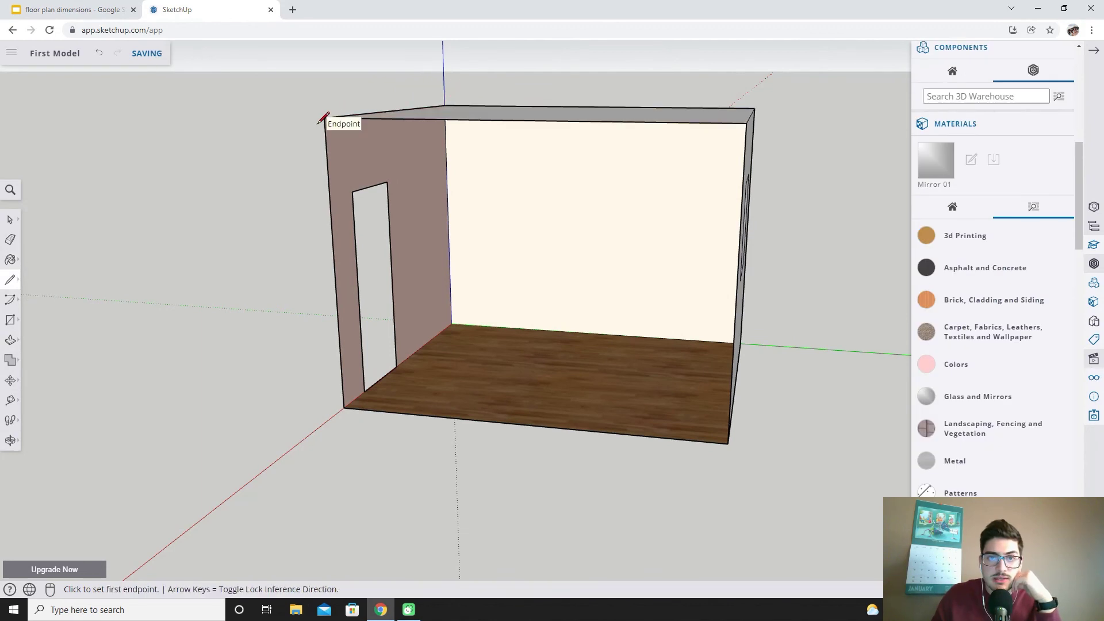
{"action": "left_click", "coordinate": [10, 219]}
{"action": "scroll", "coordinate": [688, 225], "scroll_direction": "down", "scroll_amount": 2}
{"action": "middle_click_drag", "start_coordinate": [805, 248], "coordinate": [420, 239]}
{"action": "scroll", "coordinate": [978, 345], "scroll_direction": "down", "scroll_amount": 5}
- Paint the left and front outer walls and the top face with Brick Antique 01
{"action": "scroll", "coordinate": [992, 290], "scroll_direction": "up", "scroll_amount": 8}
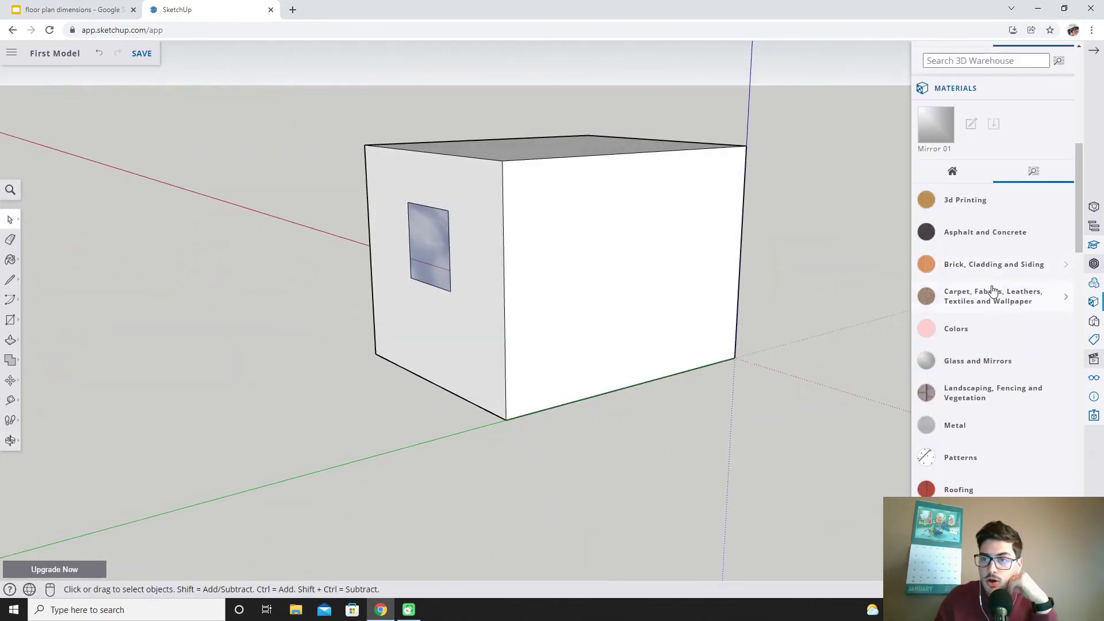
{"action": "left_click", "coordinate": [1001, 298]}
{"action": "left_click", "coordinate": [986, 265]}
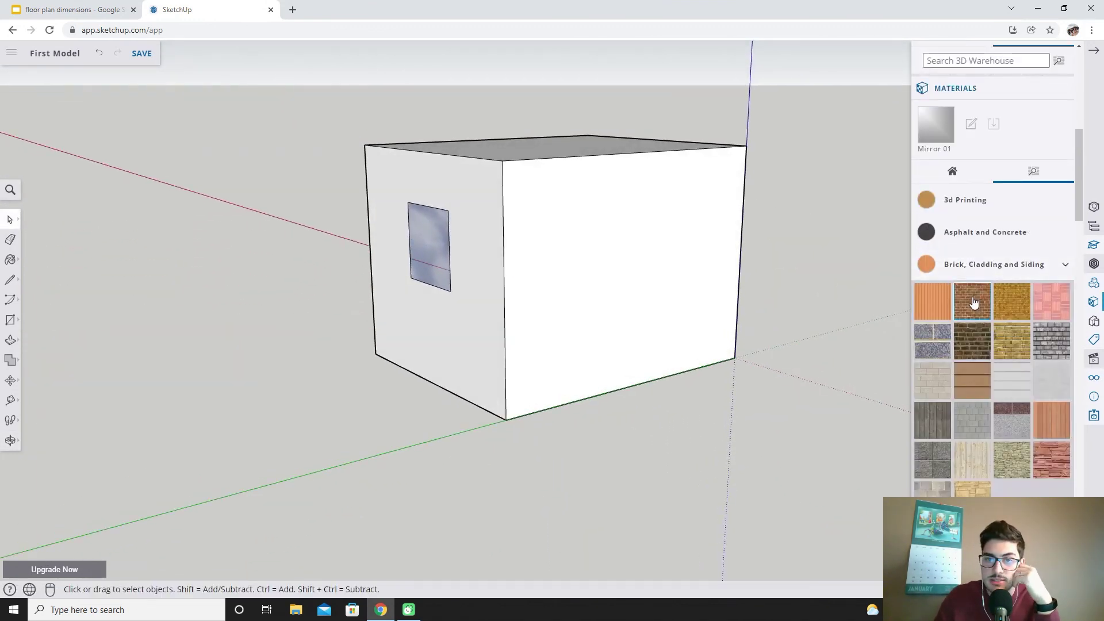
{"action": "left_click", "coordinate": [973, 303]}
{"action": "left_click", "coordinate": [439, 346]}
{"action": "left_click", "coordinate": [571, 329]}
{"action": "mouse_move", "coordinate": [535, 387]}
{"action": "middle_mouse_down"}
{"action": "mouse_move", "coordinate": [585, 298]}
{"action": "mouse_move", "coordinate": [594, 389]}
{"action": "middle_mouse_up"}
{"action": "left_click", "coordinate": [529, 202]}
- Orbit around the brick-covered room to inspect its exterior, roof and interior, then close the materials library
{"action": "mouse_move", "coordinate": [529, 202]}
{"action": "middle_mouse_down"}
{"action": "mouse_move", "coordinate": [594, 301]}
{"action": "mouse_move", "coordinate": [474, 311]}
{"action": "mouse_move", "coordinate": [702, 267]}
{"action": "mouse_move", "coordinate": [612, 283]}
{"action": "mouse_move", "coordinate": [575, 189]}
{"action": "middle_mouse_up"}
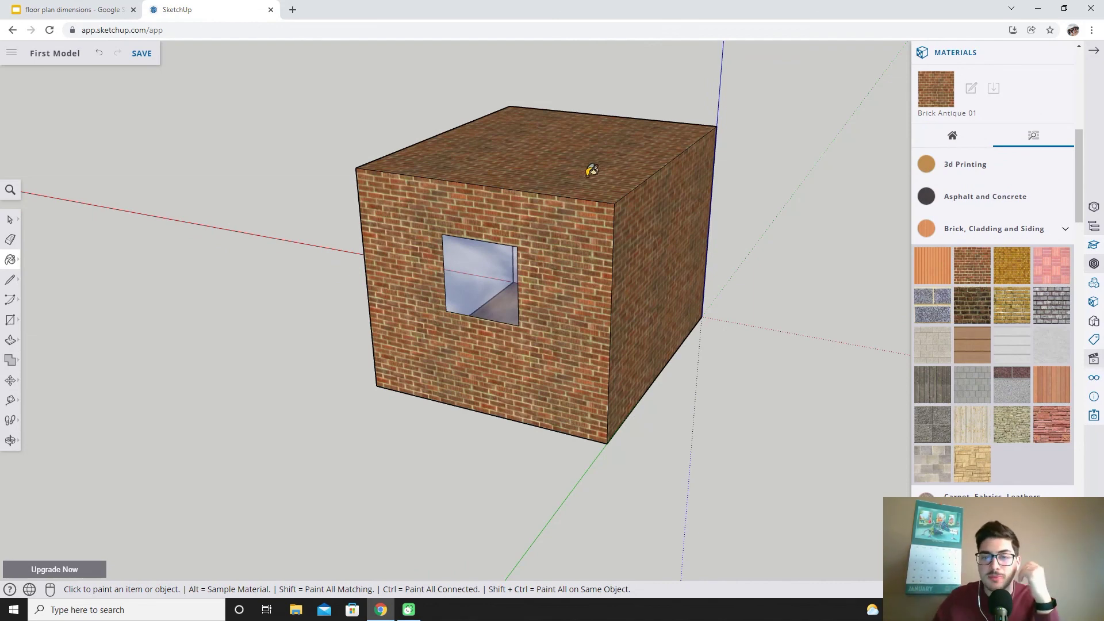
{"action": "middle_click_drag", "start_coordinate": [623, 335], "coordinate": [608, 275]}
{"action": "mouse_move", "coordinate": [522, 310]}
{"action": "middle_mouse_down"}
{"action": "mouse_move", "coordinate": [360, 306]}
{"action": "mouse_move", "coordinate": [523, 301]}
{"action": "mouse_move", "coordinate": [736, 384]}
{"action": "mouse_move", "coordinate": [708, 320]}
{"action": "mouse_move", "coordinate": [646, 301]}
{"action": "mouse_move", "coordinate": [682, 262]}
{"action": "middle_mouse_up"}
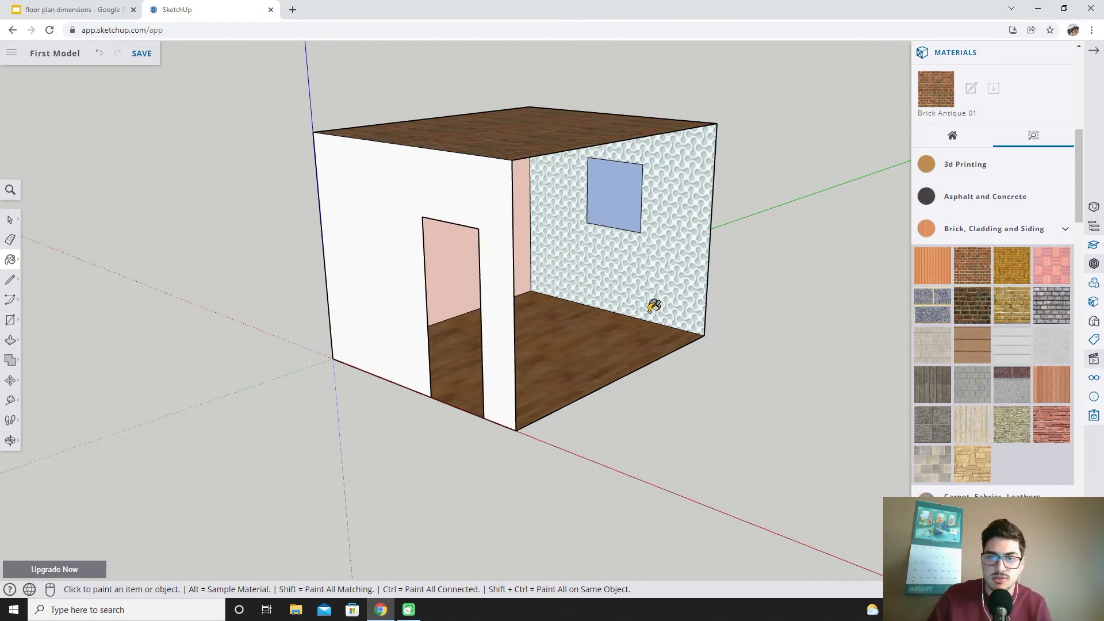
{"action": "middle_click_drag", "start_coordinate": [771, 282], "coordinate": [291, 311]}
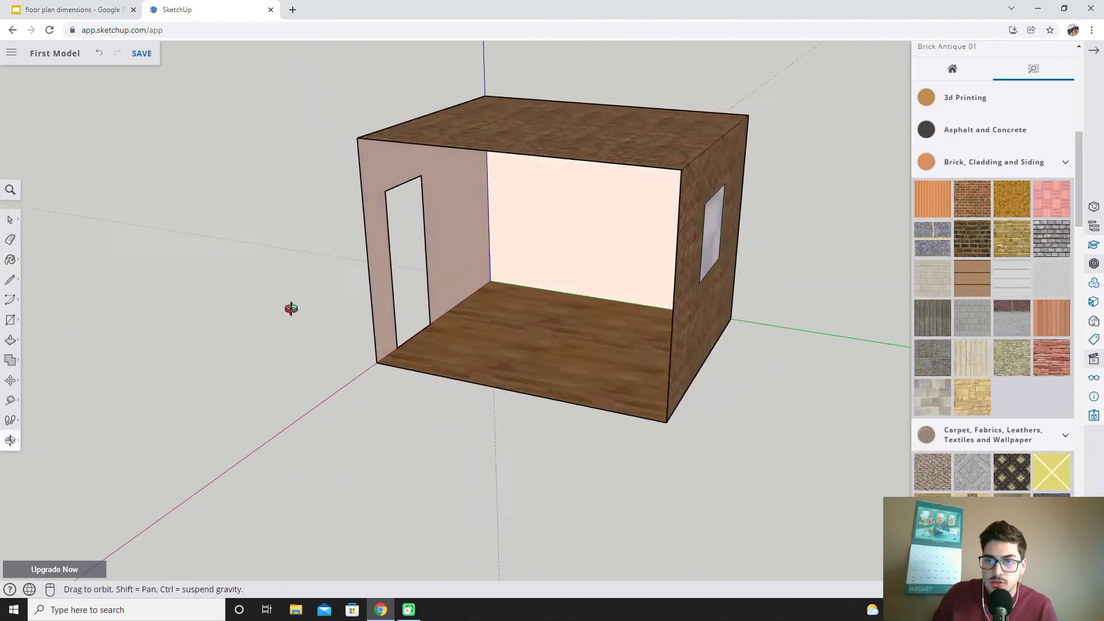
{"action": "middle_click_drag", "start_coordinate": [794, 377], "coordinate": [615, 358]}
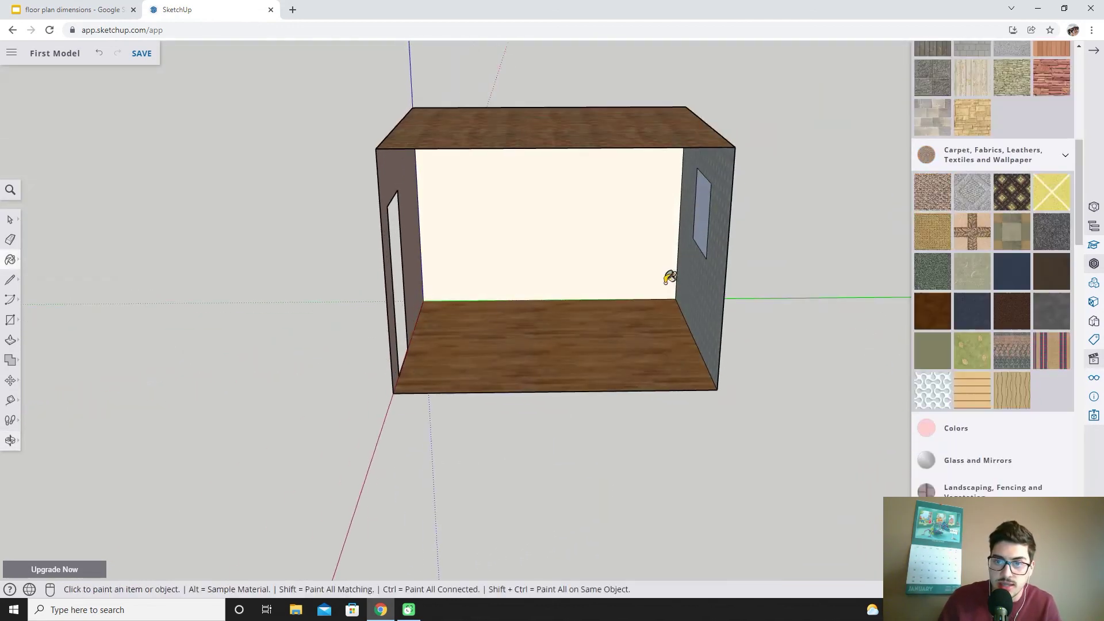
{"action": "middle_click_drag", "start_coordinate": [667, 274], "coordinate": [760, 303]}
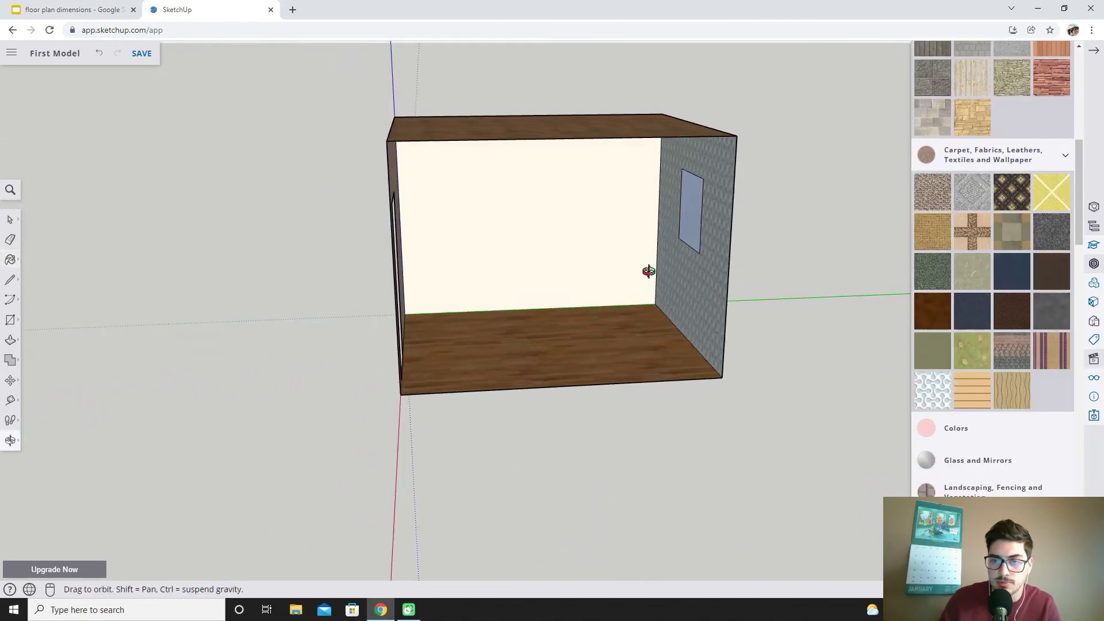
{"action": "middle_click_drag", "start_coordinate": [648, 271], "coordinate": [732, 338]}
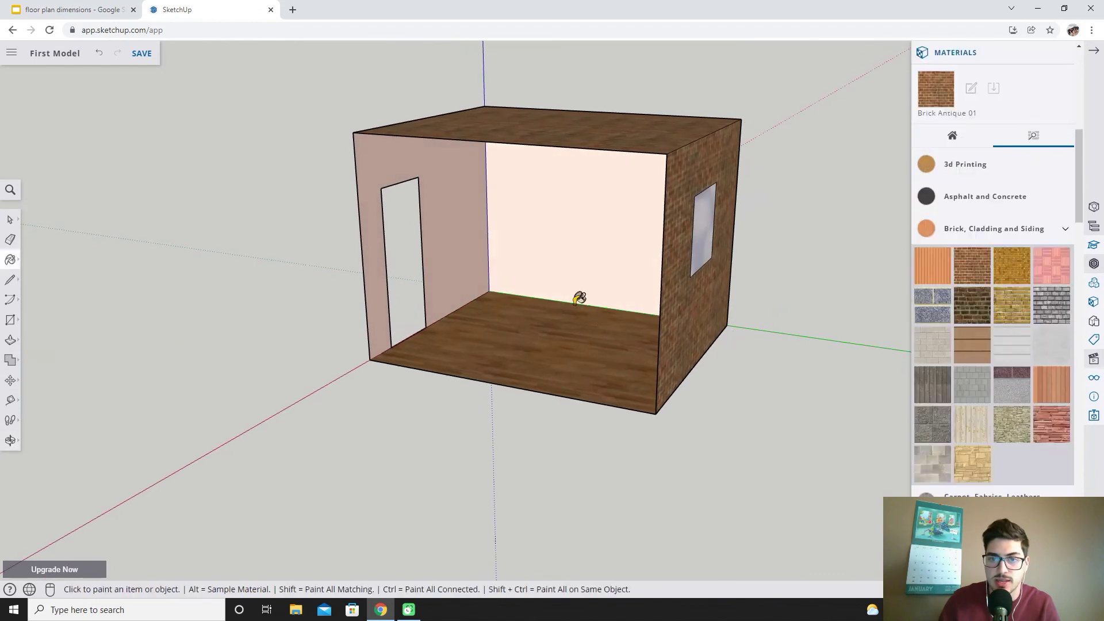
{"action": "middle_click_drag", "start_coordinate": [577, 295], "coordinate": [488, 283]}
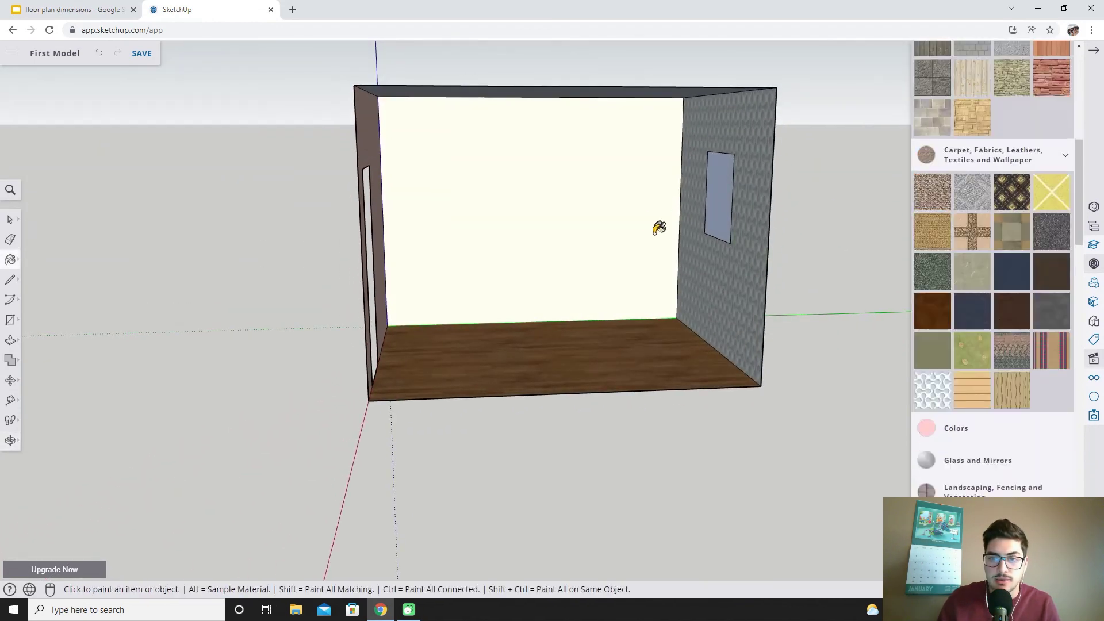
{"action": "middle_click_drag", "start_coordinate": [565, 207], "coordinate": [550, 309]}
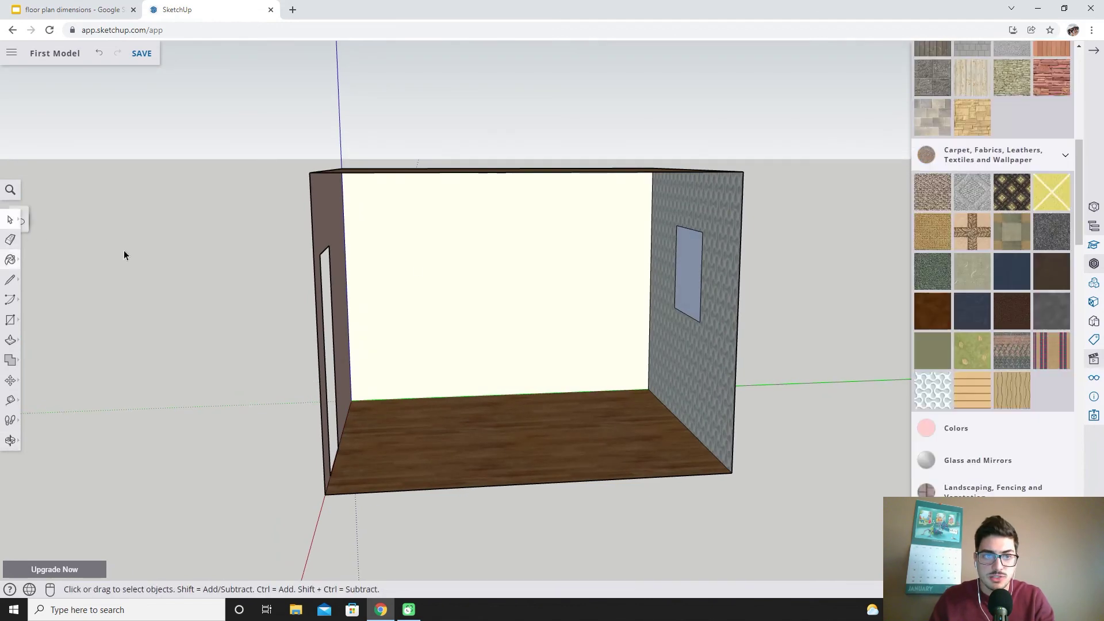
{"action": "middle_click_drag", "start_coordinate": [124, 255], "coordinate": [463, 316]}
{"action": "middle_click_drag", "start_coordinate": [464, 316], "coordinate": [462, 200]}
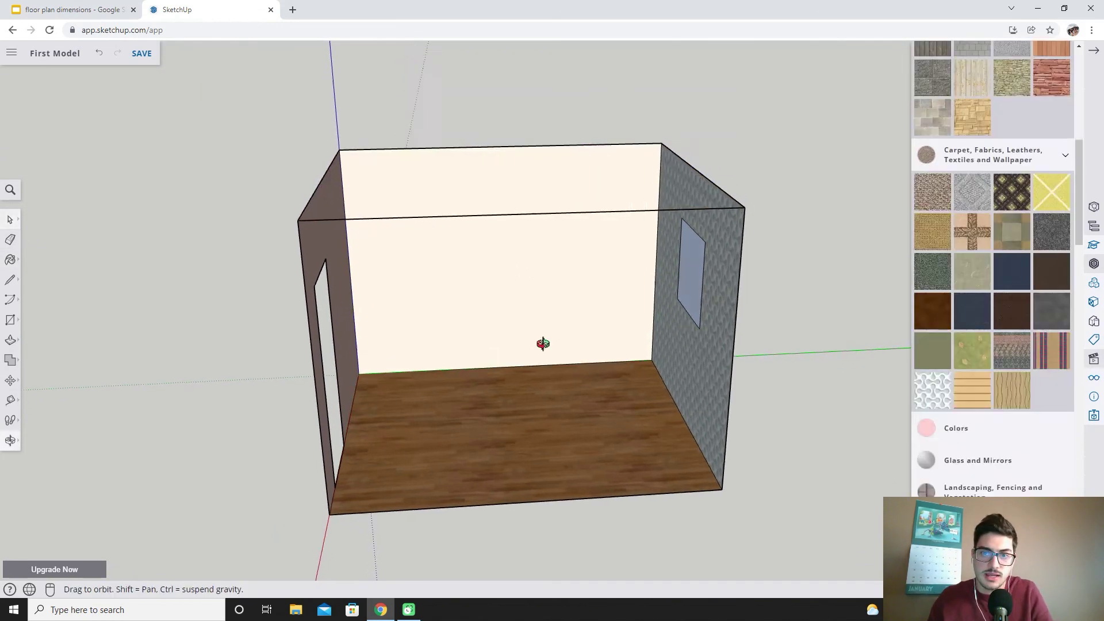
{"action": "middle_click_drag", "start_coordinate": [542, 342], "coordinate": [664, 320]}
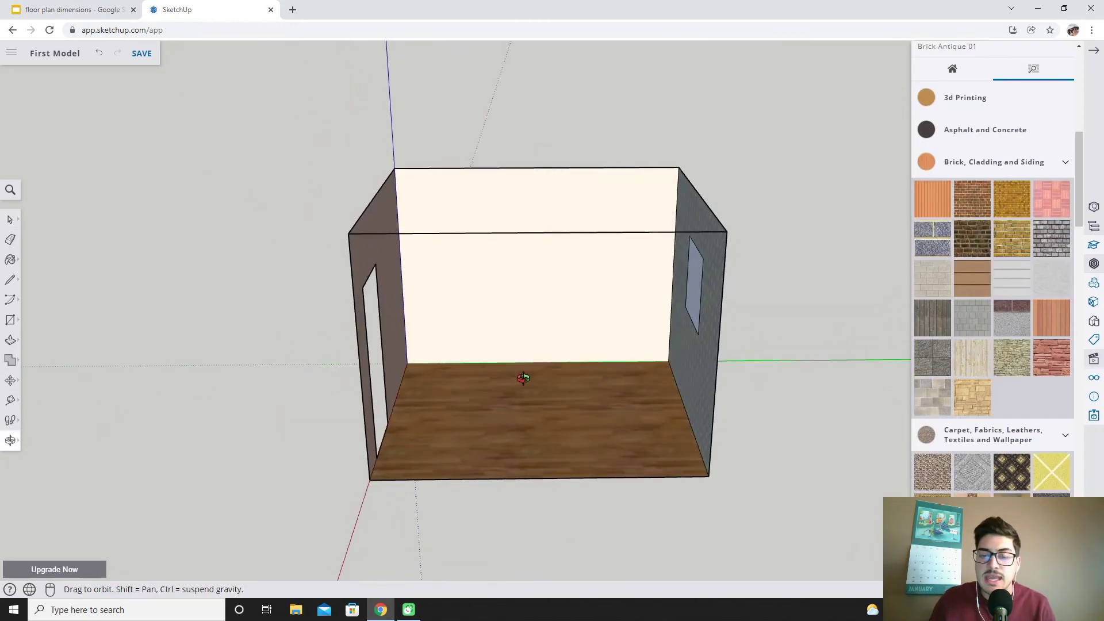
{"action": "middle_click_drag", "start_coordinate": [522, 378], "coordinate": [461, 361]}
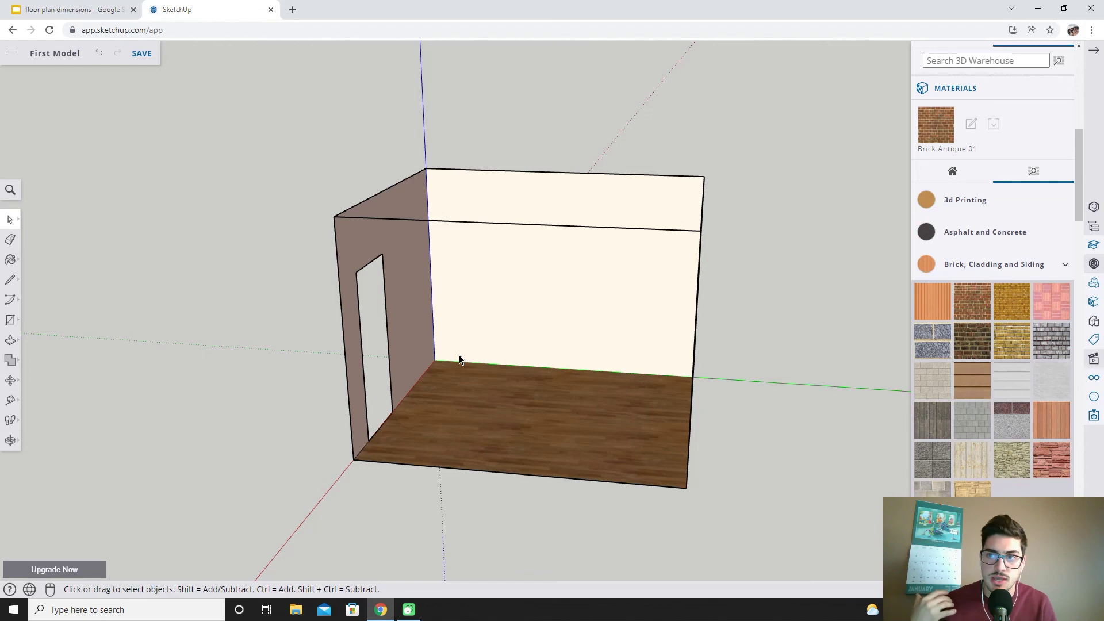
{"action": "left_click", "coordinate": [1094, 50]}
- Orbit to review the window wall and then the wall with the doorway
{"action": "middle_click_drag", "start_coordinate": [686, 336], "coordinate": [831, 286]}
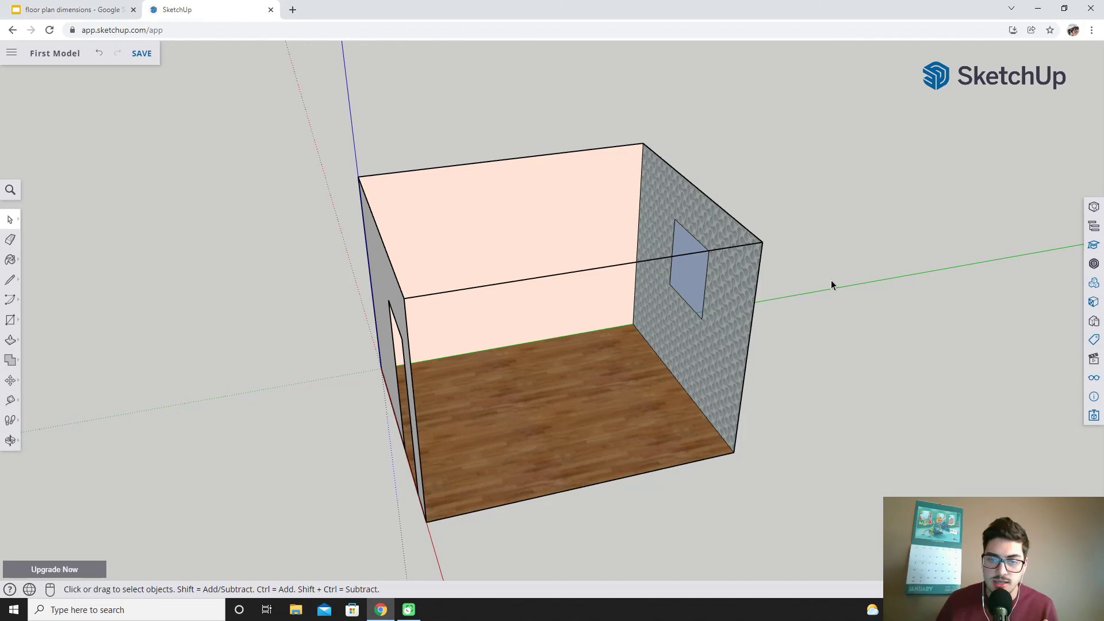
{"action": "middle_click_drag", "start_coordinate": [690, 351], "coordinate": [702, 384]}
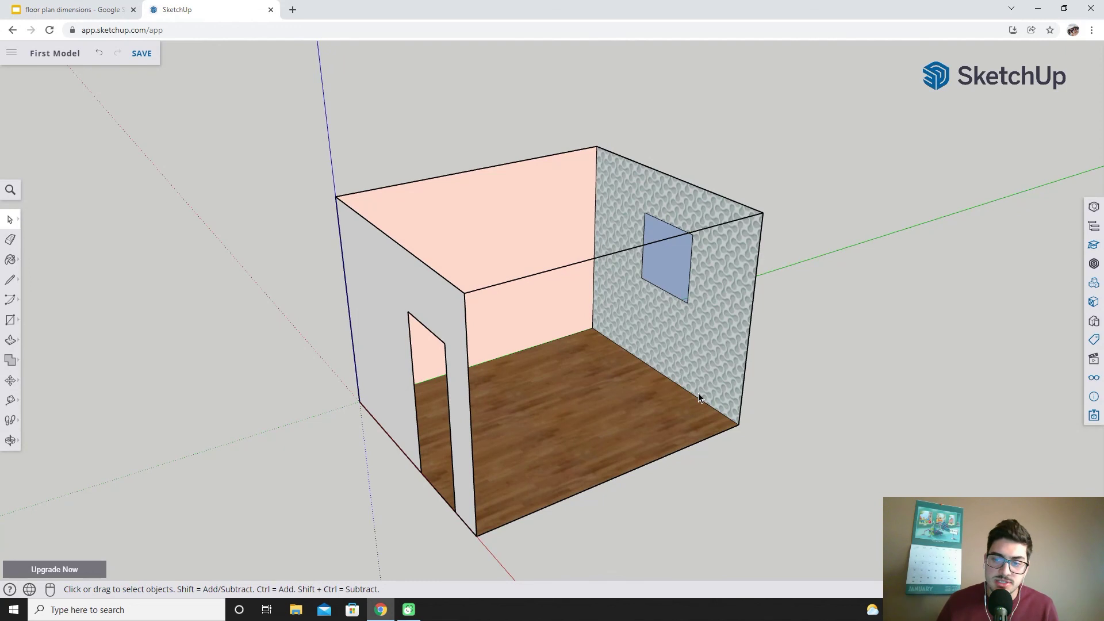